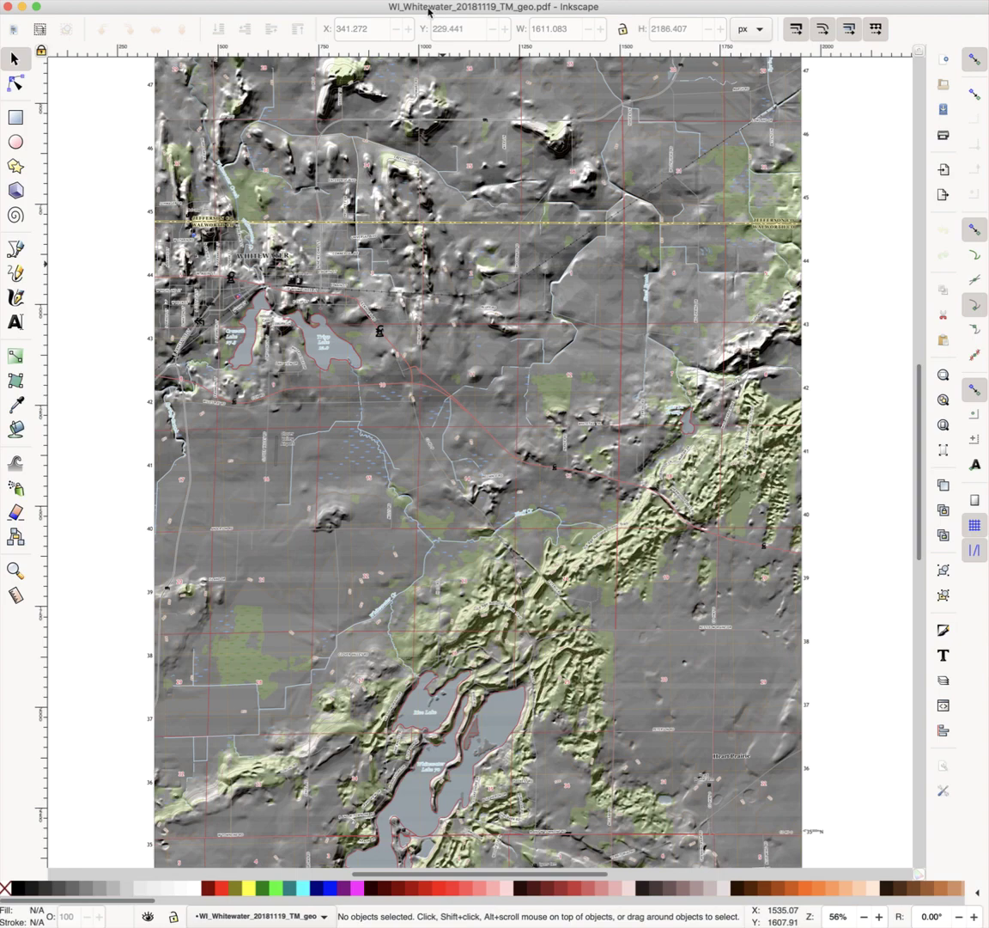
- Review the document's layers, then lower the selected map group to the bottom of the stacking order
left_click(199, 0)
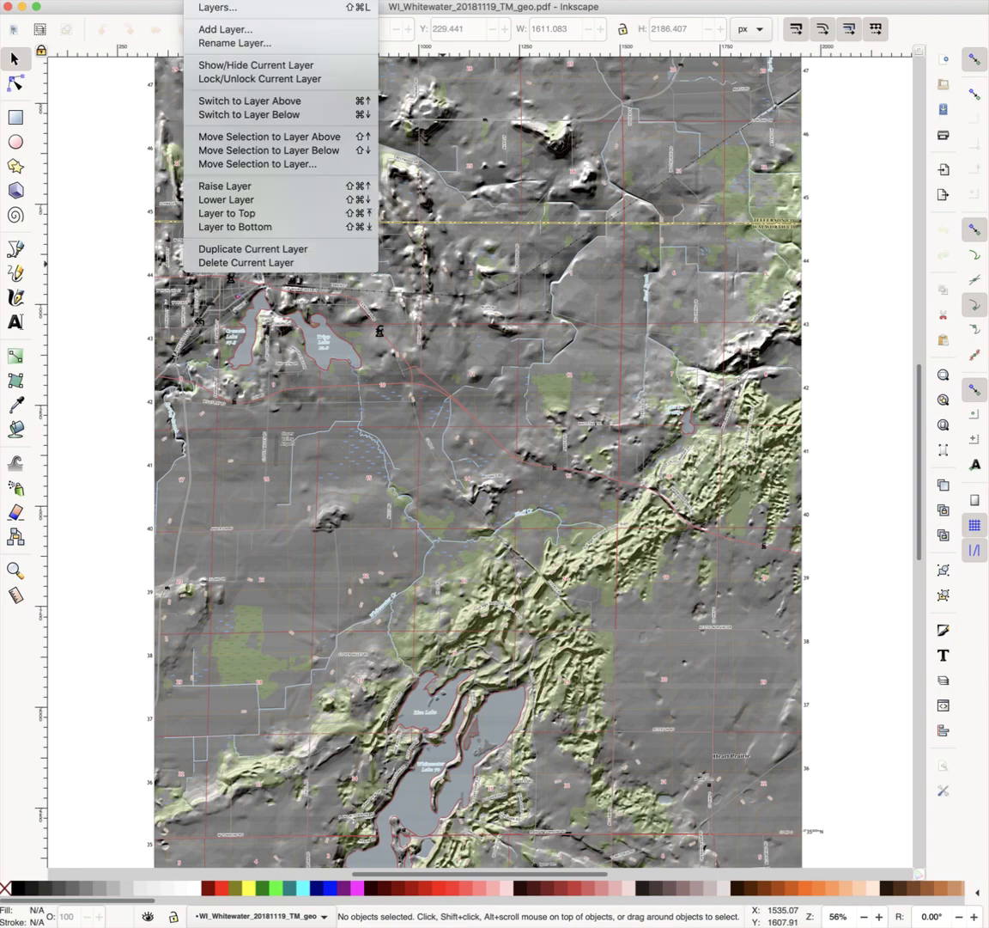
left_click(206, 7)
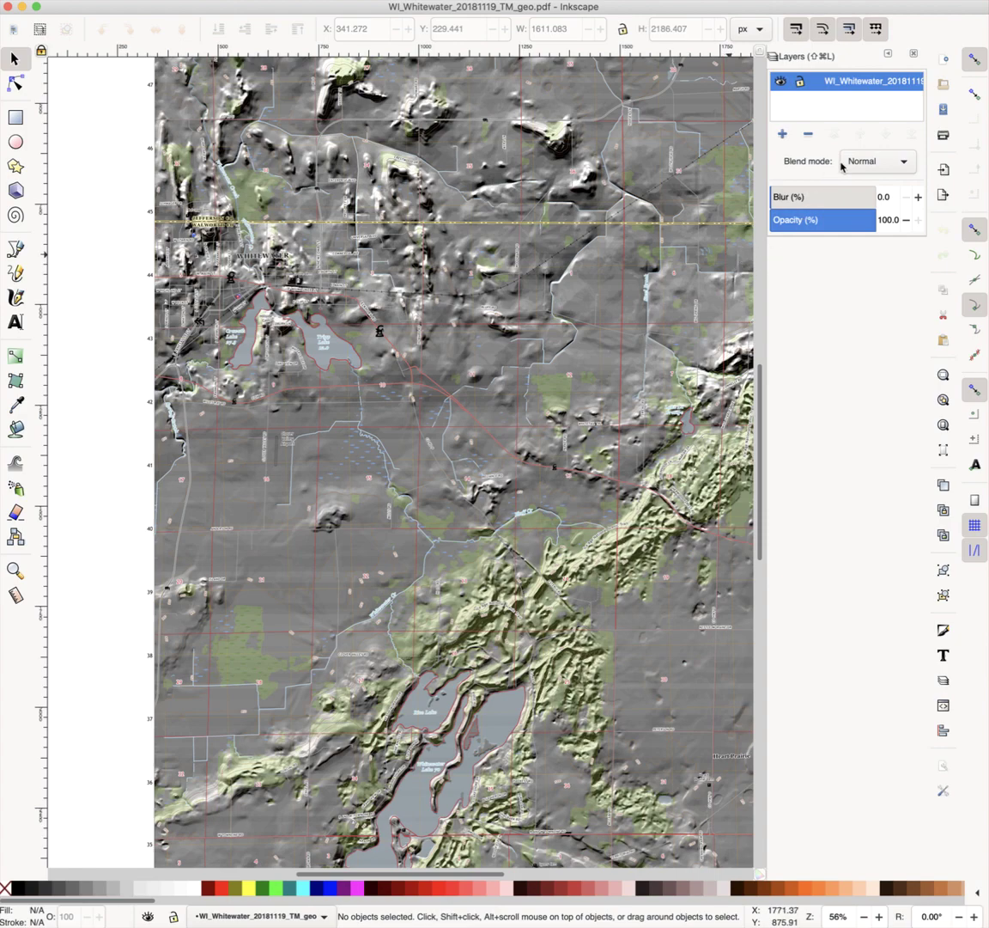
left_click(679, 143)
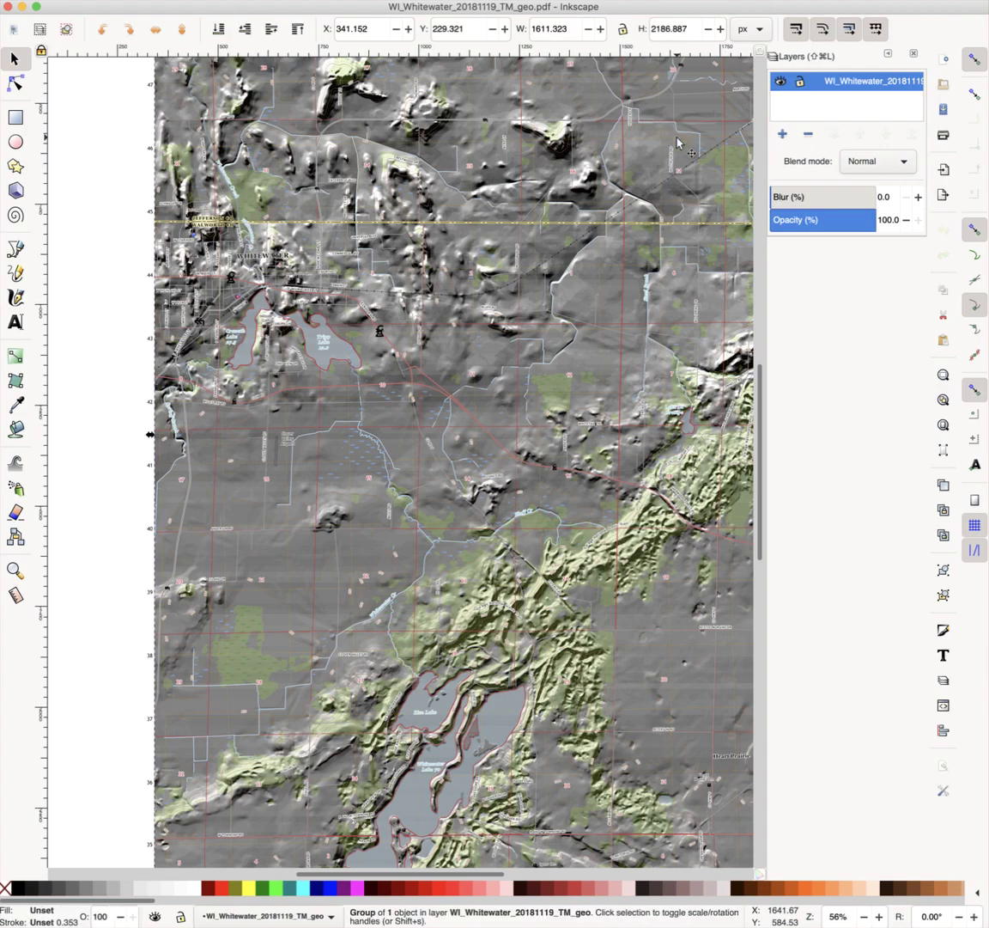
left_click(219, 31)
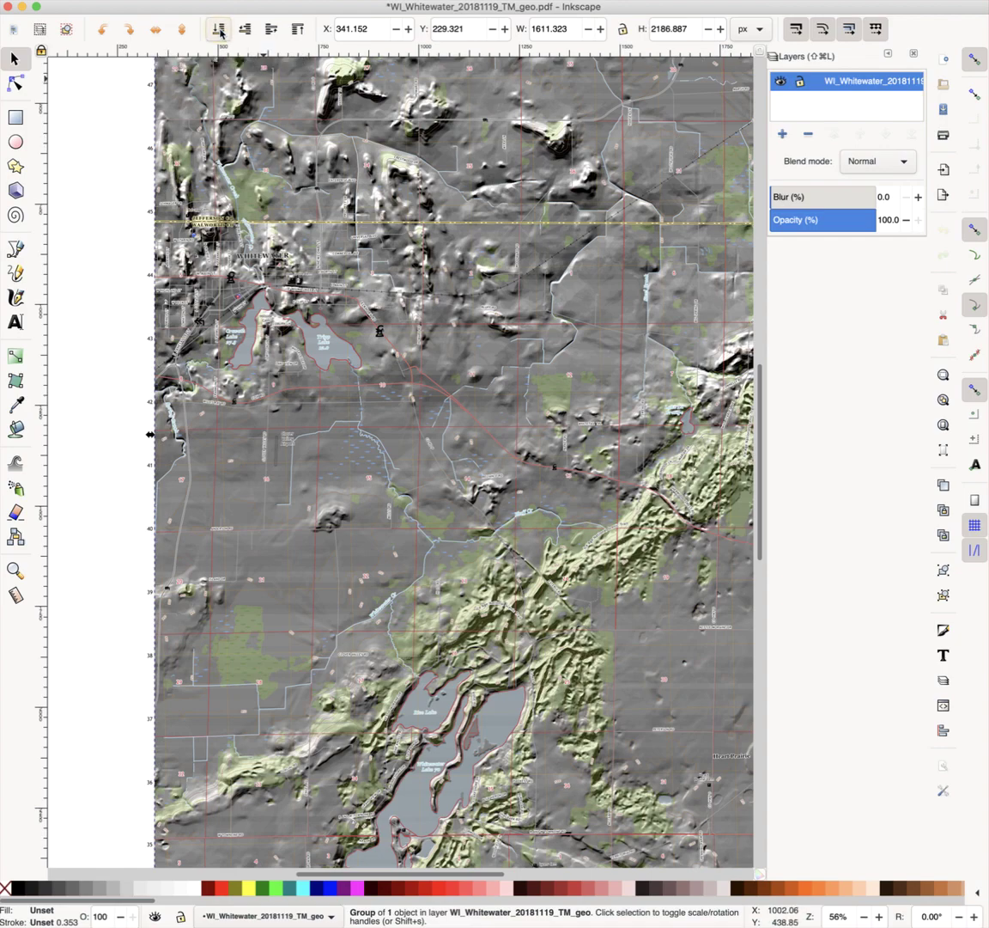
left_click(914, 55)
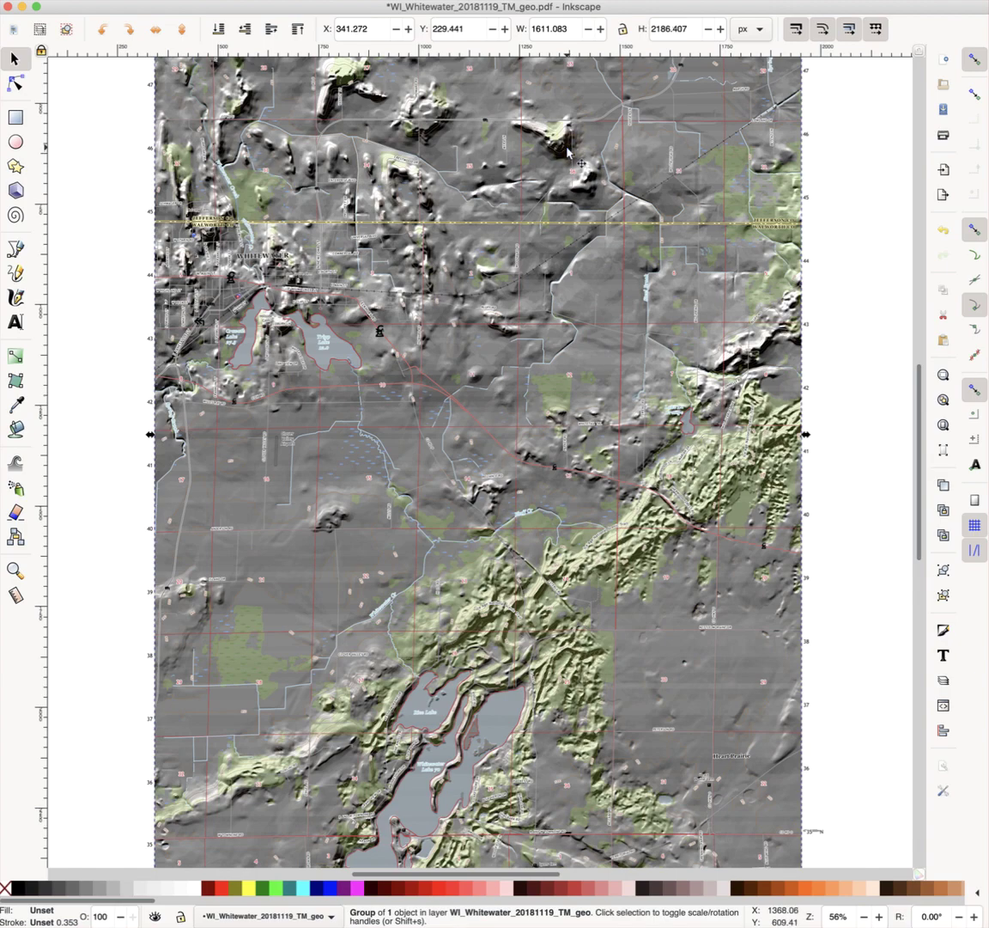
- Delete the shaded-relief group and the aerial-imagery group covering the topographic map
key("minus")
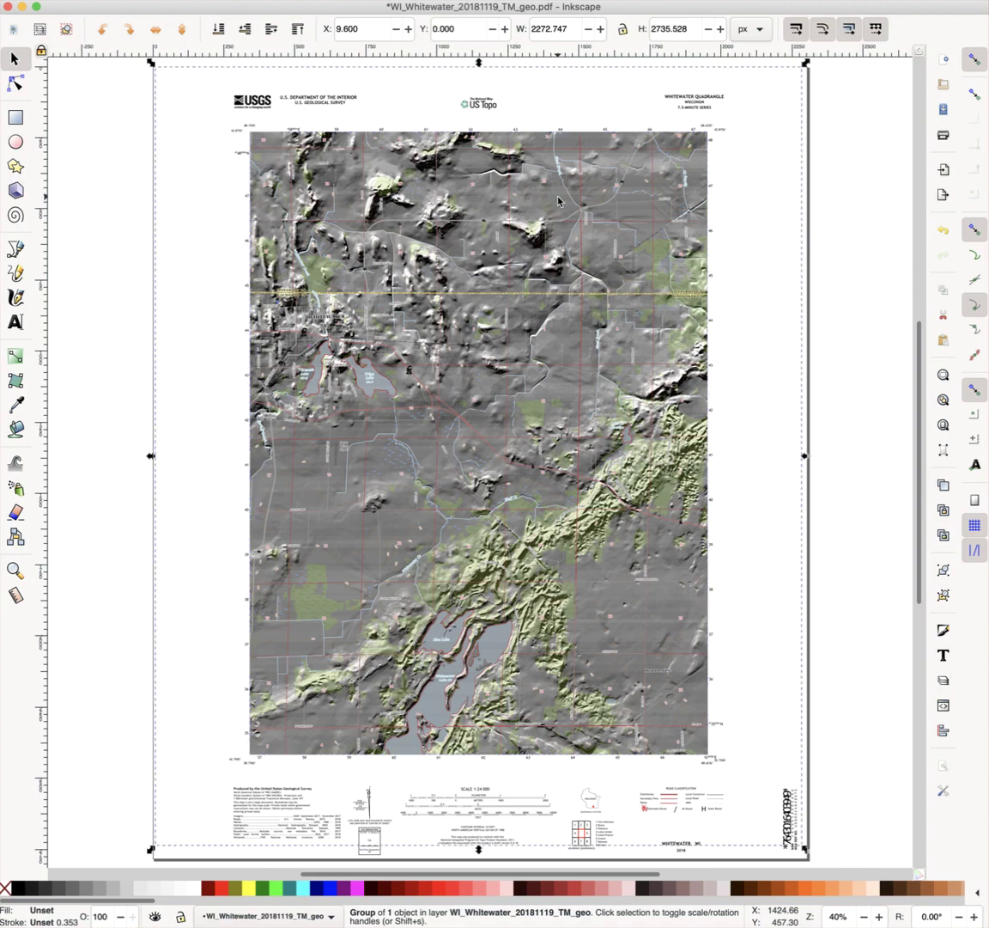
key("Delete")
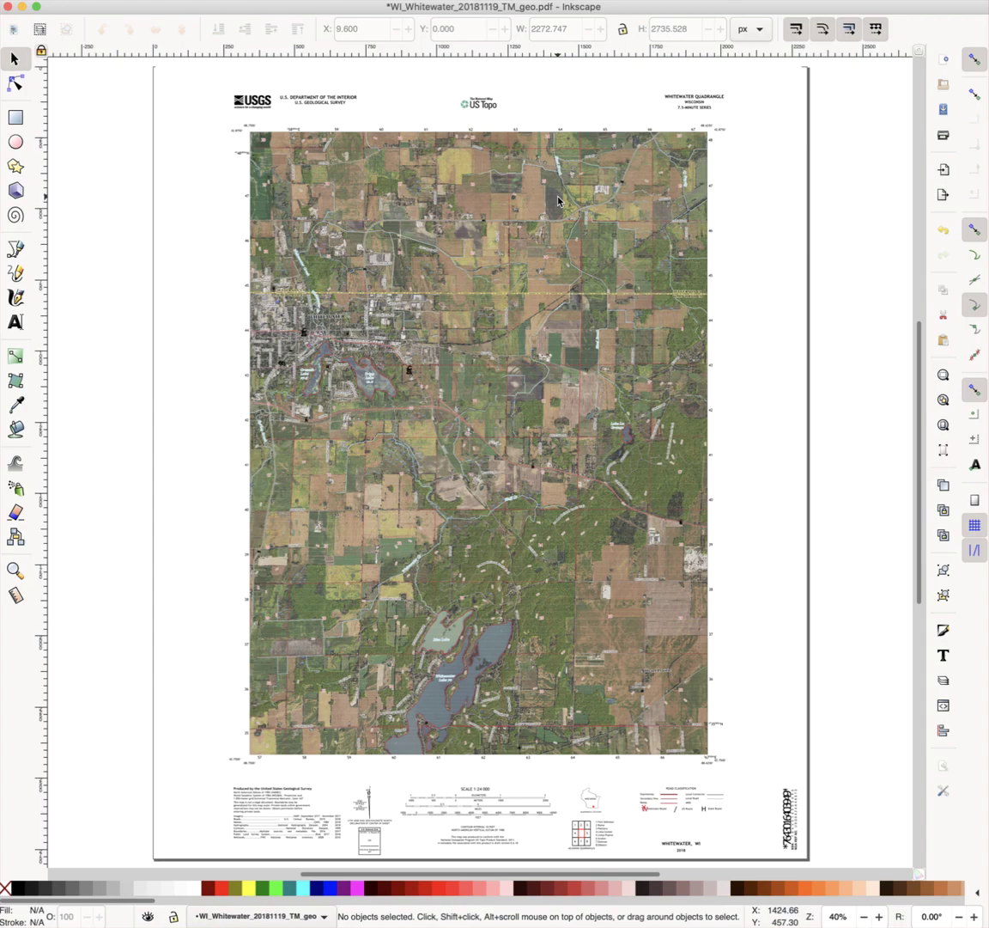
left_click(558, 201)
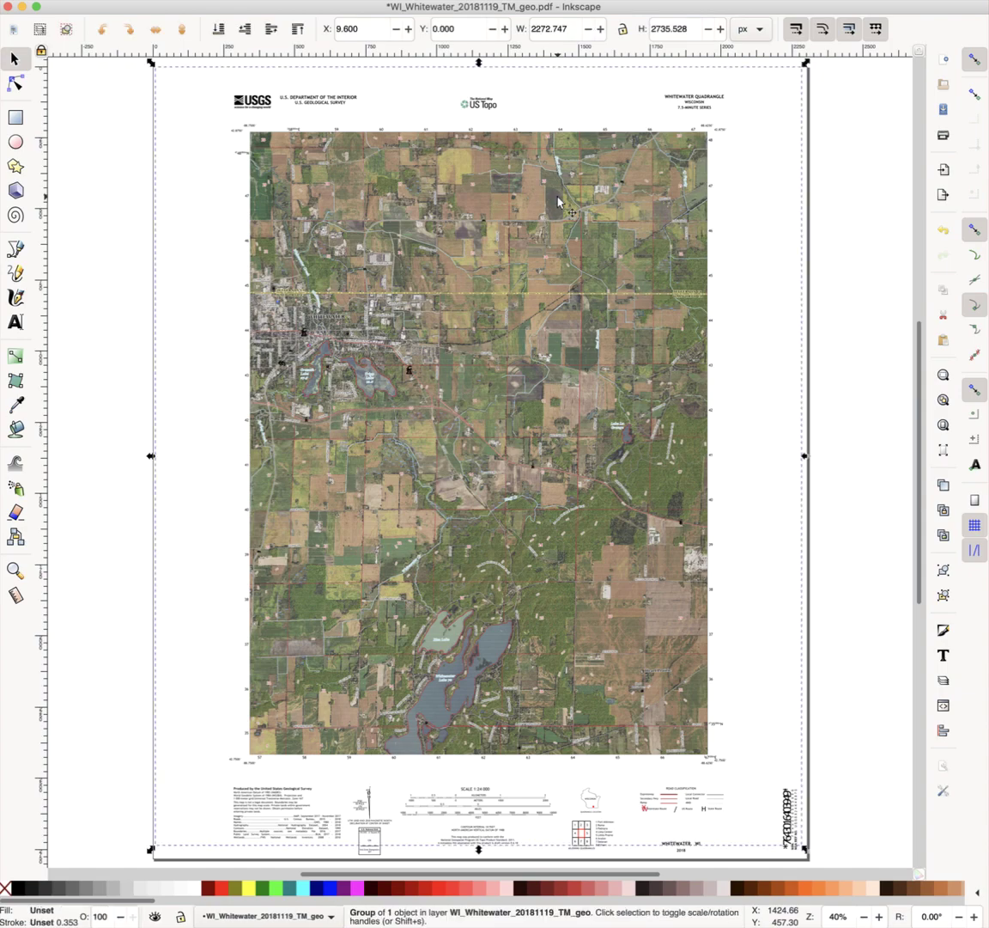
key("Delete")
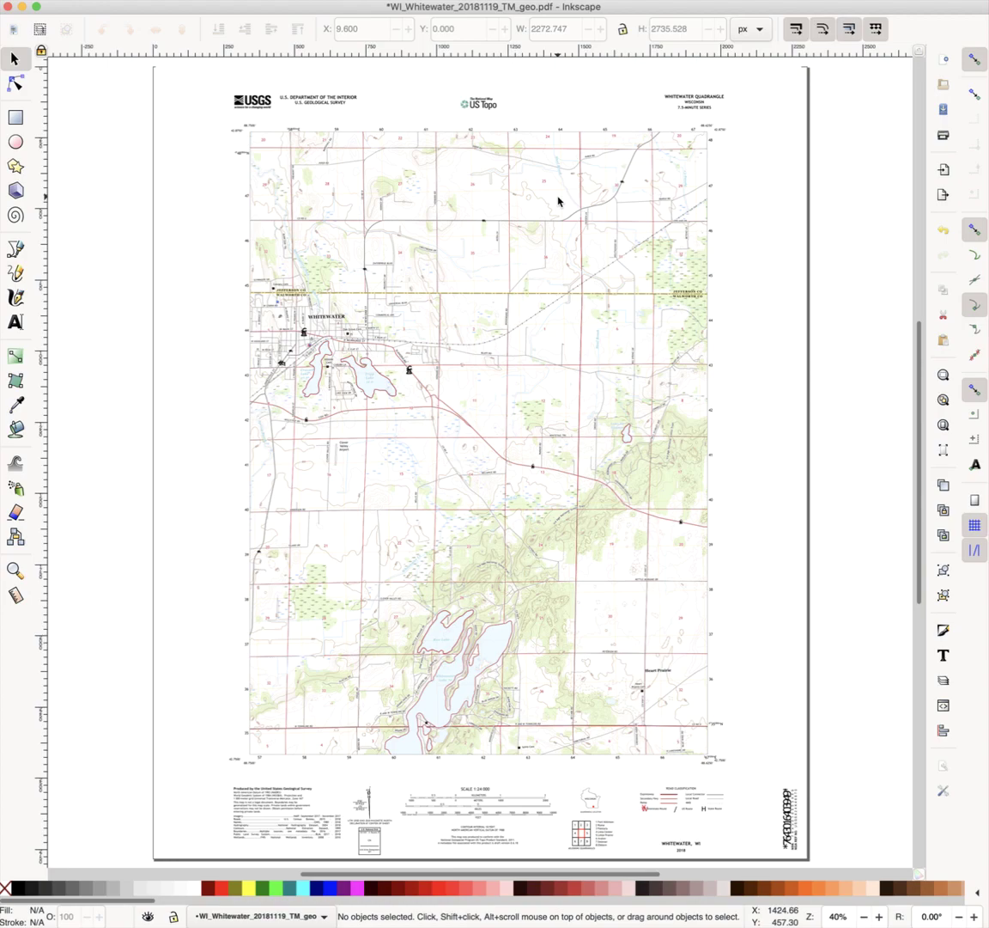
- With snapping turned off, draw a straight line about 26 px wide and 13 px high to the blue marsh symbol west of Whitewater Creek
key("plus")
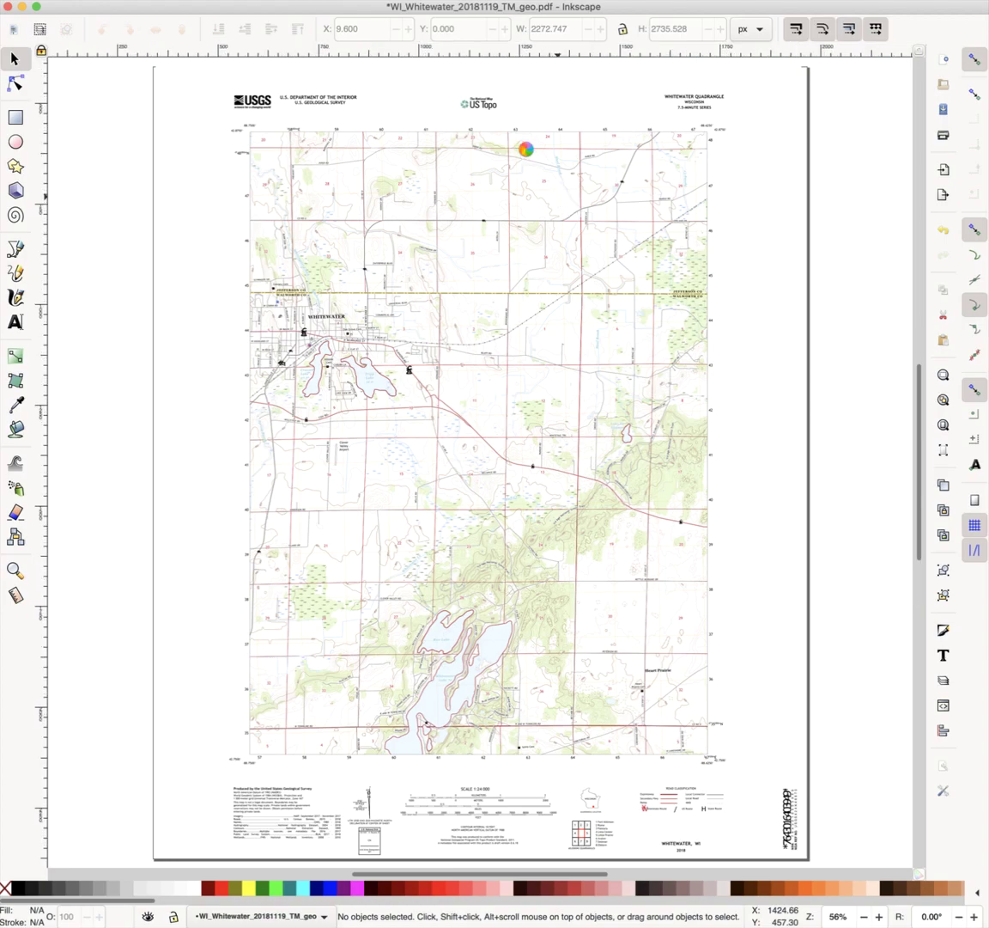
key("plus")
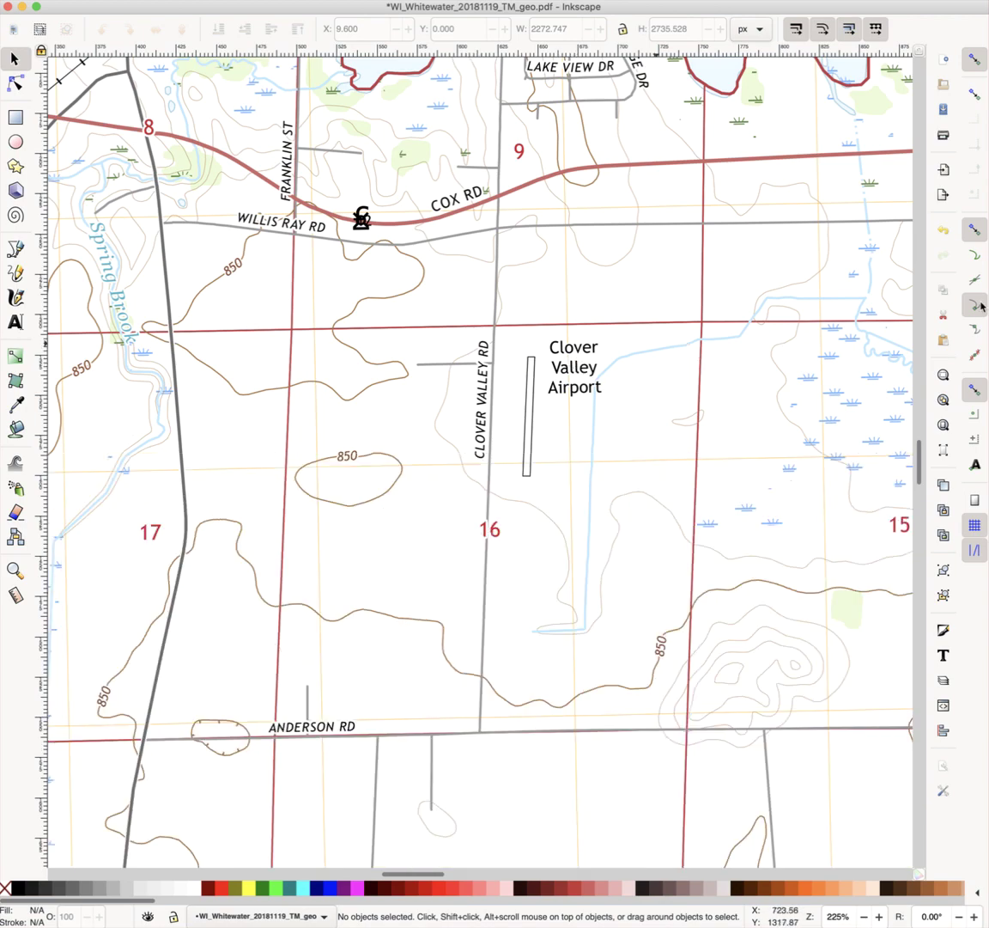
scroll(920, 255, "up", 3)
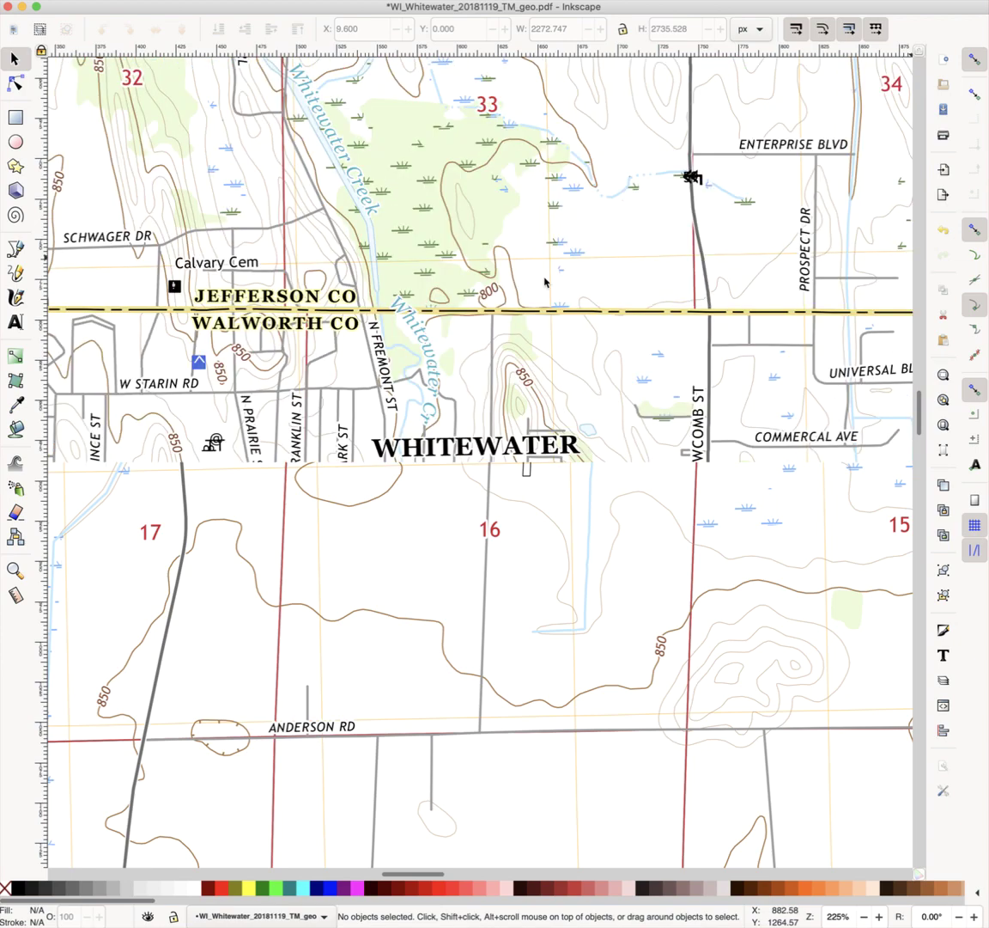
scroll(403, 253, "up", 5)
scroll(404, 253, "left", 3)
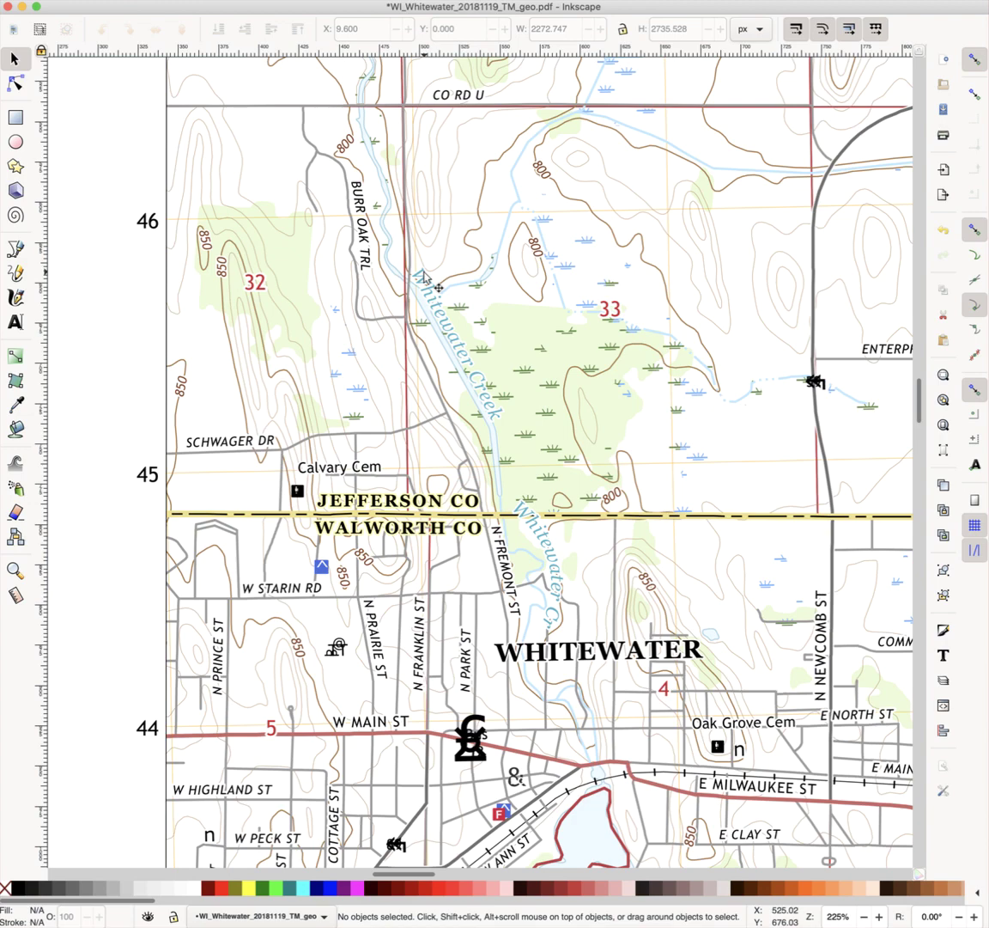
left_click(337, 282)
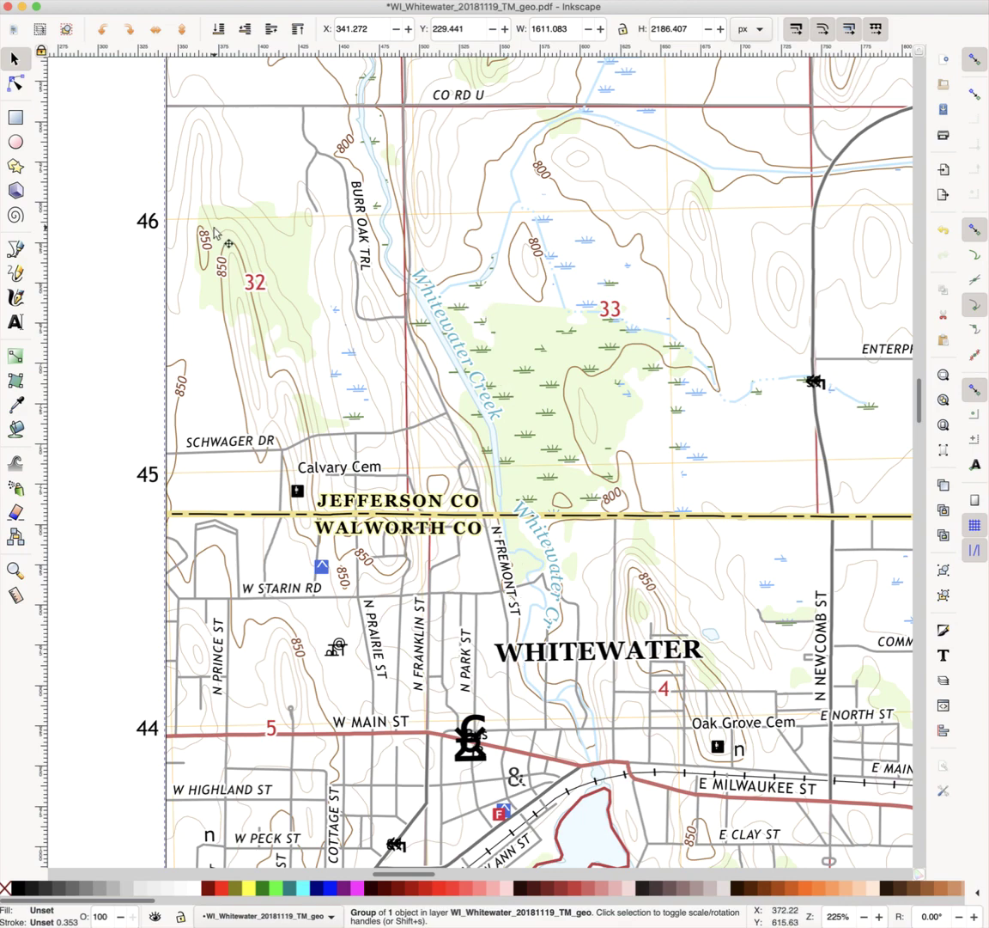
left_click(16, 249)
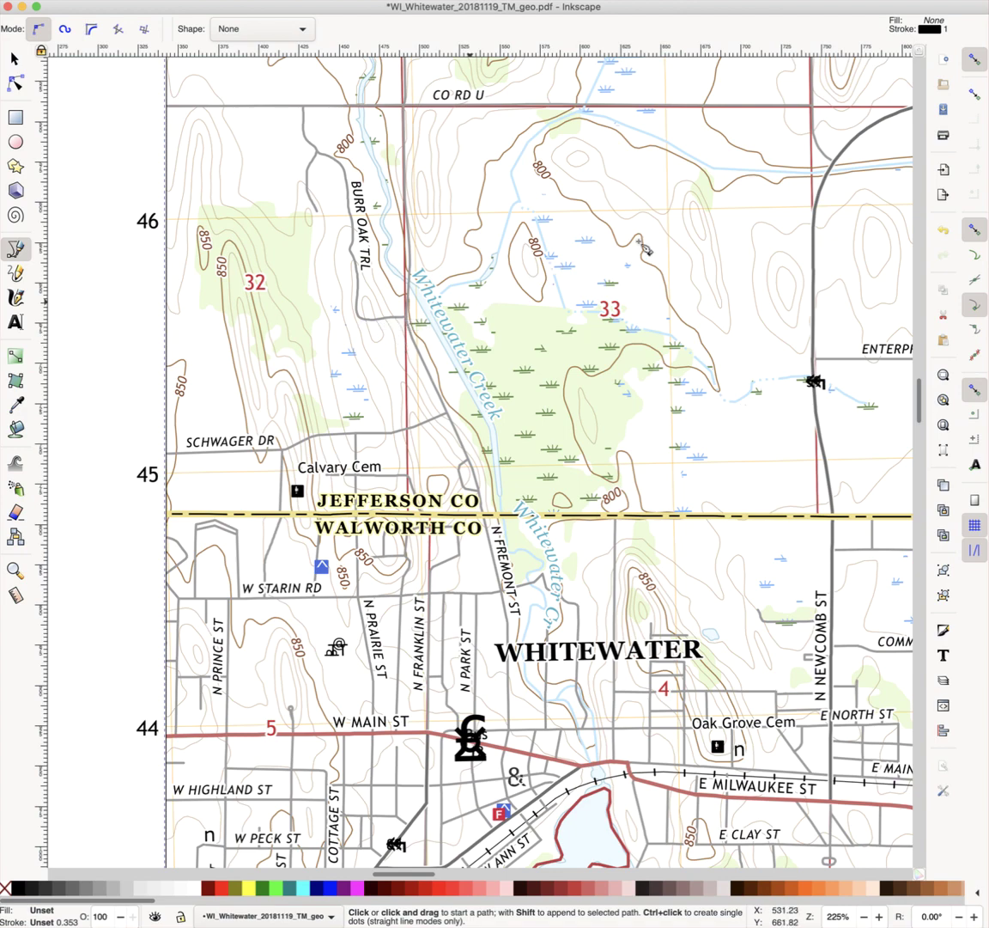
left_click(964, 62)
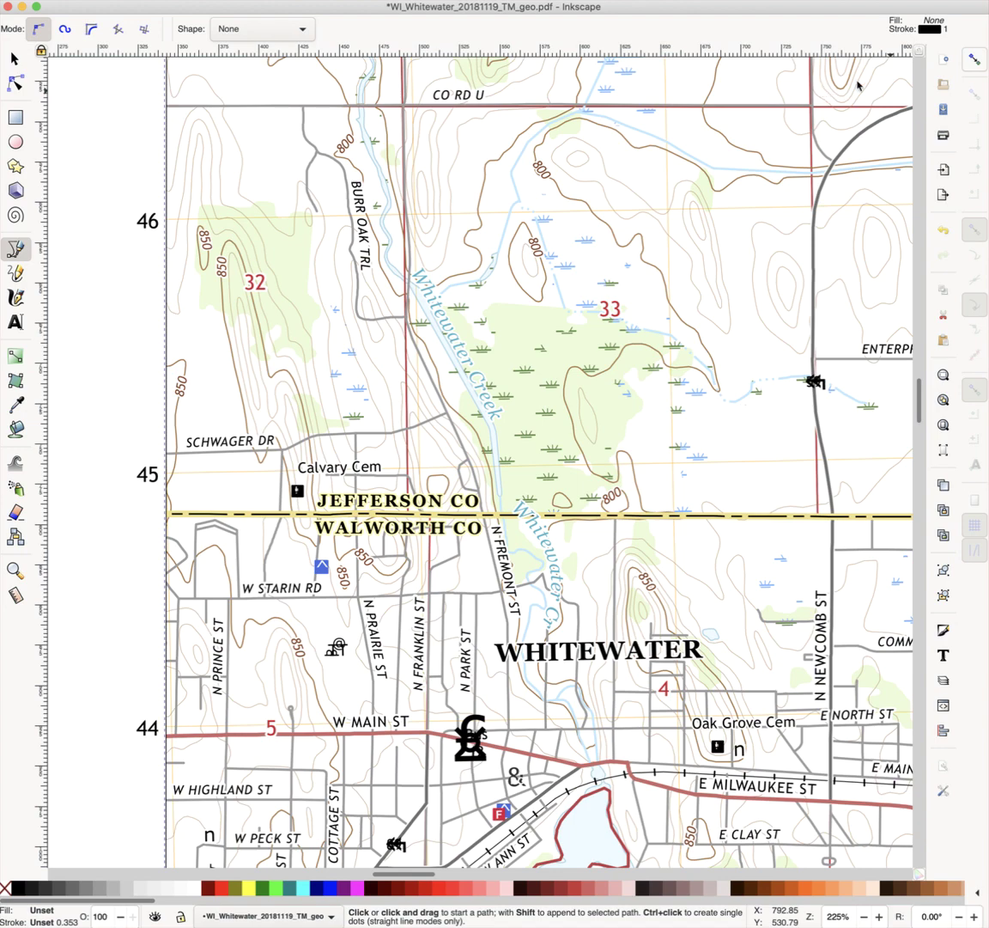
left_click(978, 61)
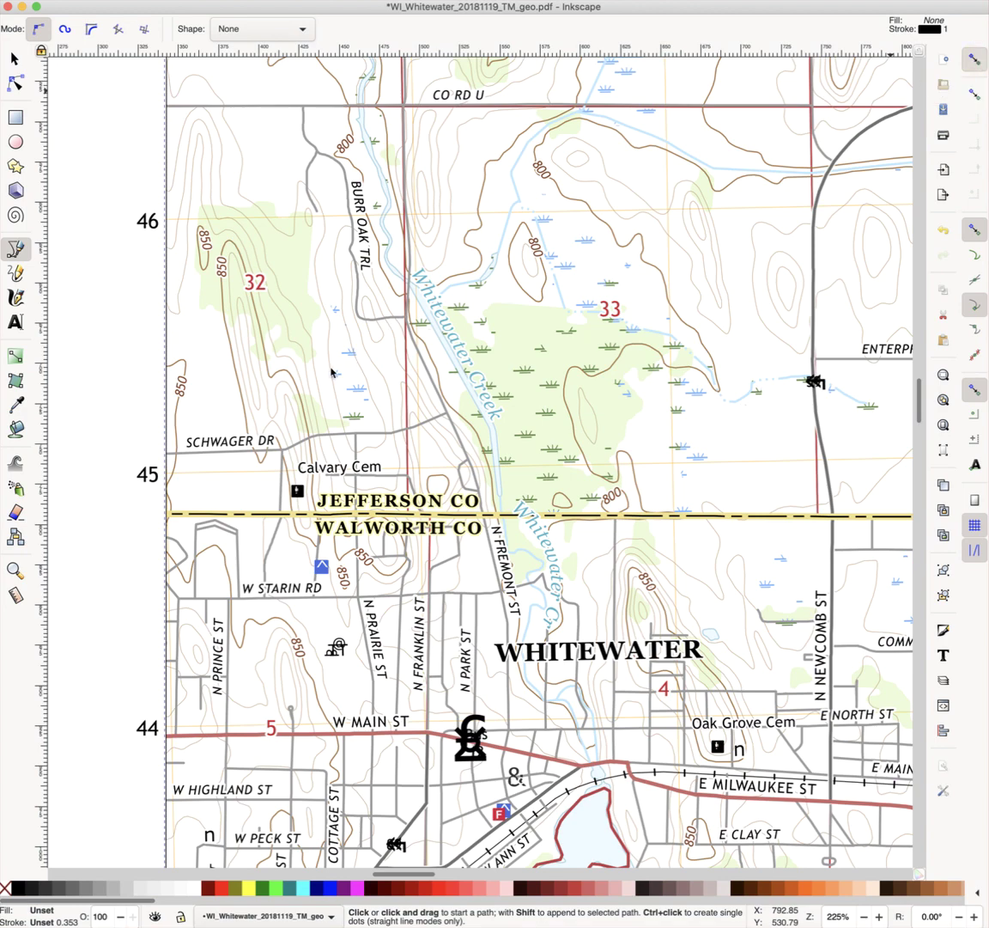
key("percent")
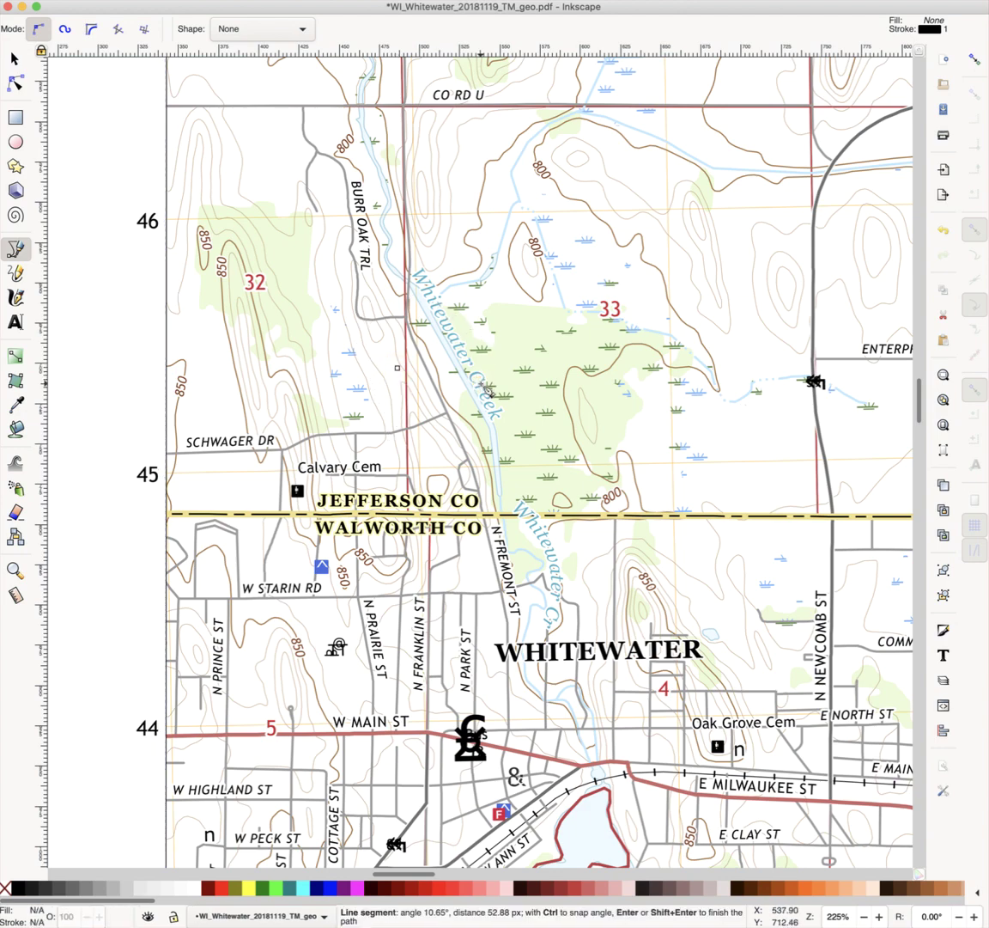
double_click(358, 387)
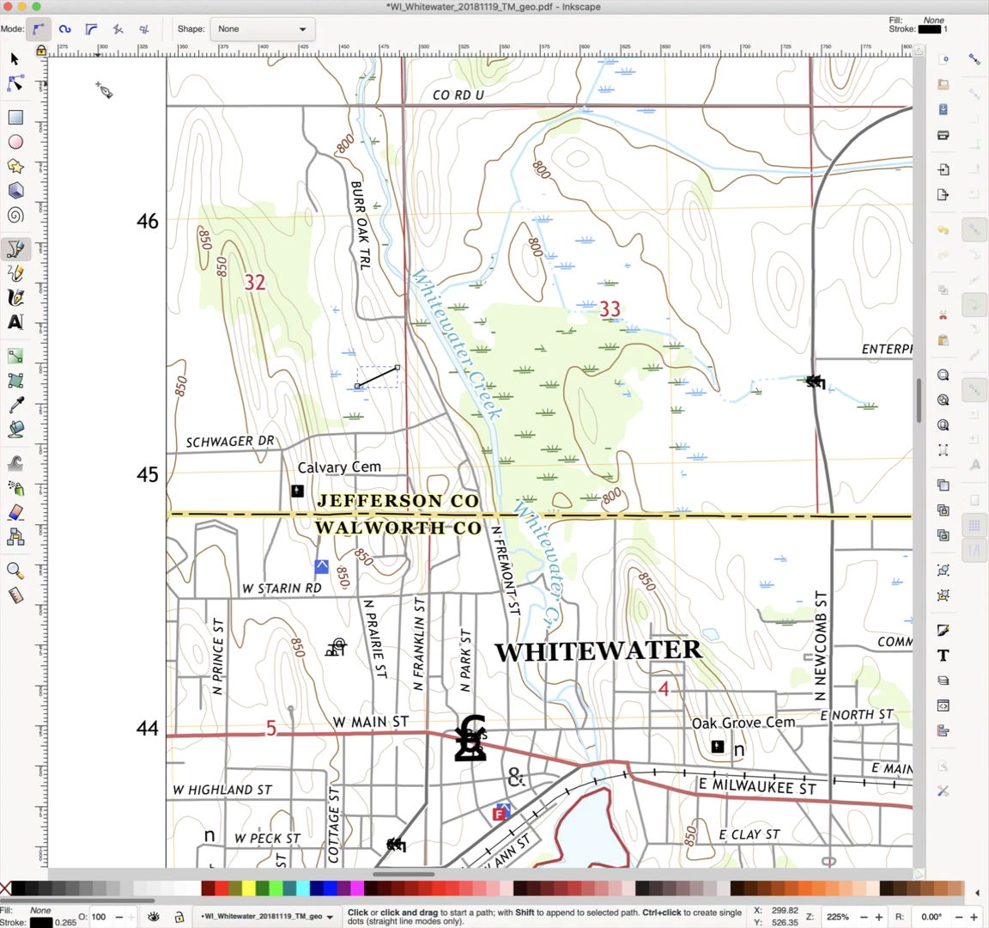
- Give the new line a small solid arrowhead as its end marker, then deselect it
key("shift+super+f")
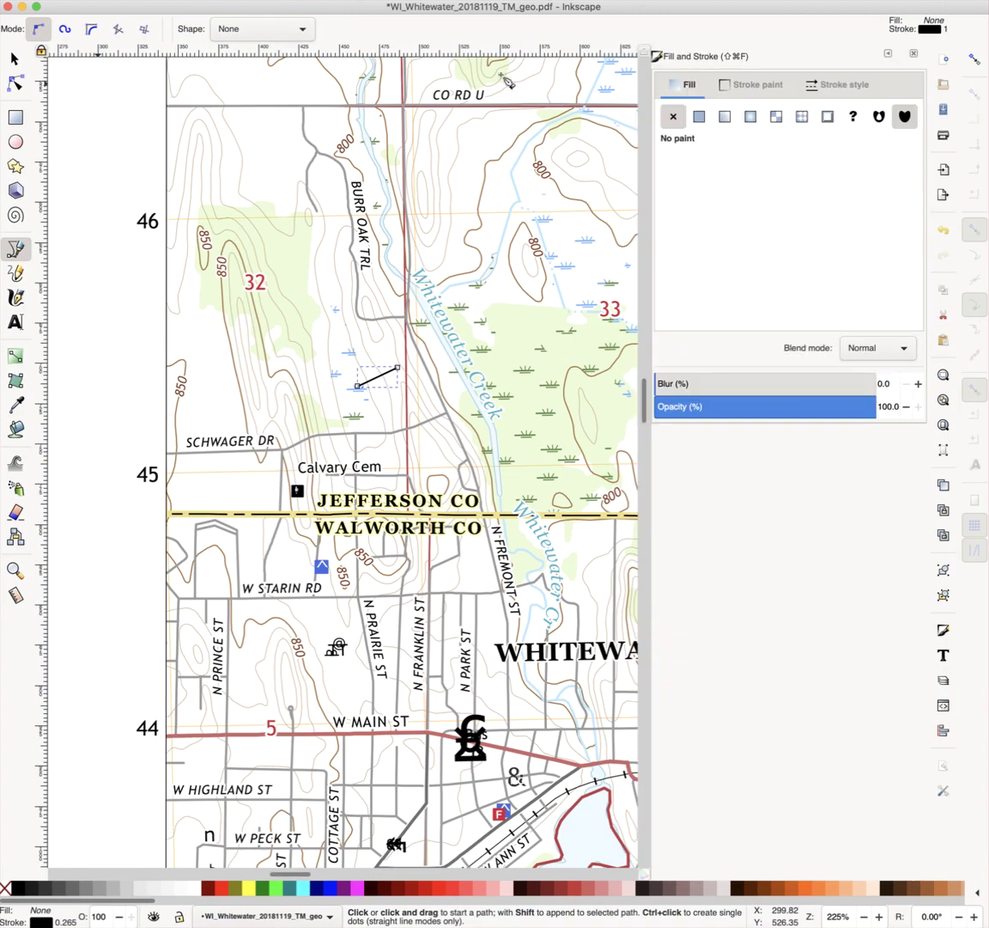
left_click(700, 117)
left_click(837, 85)
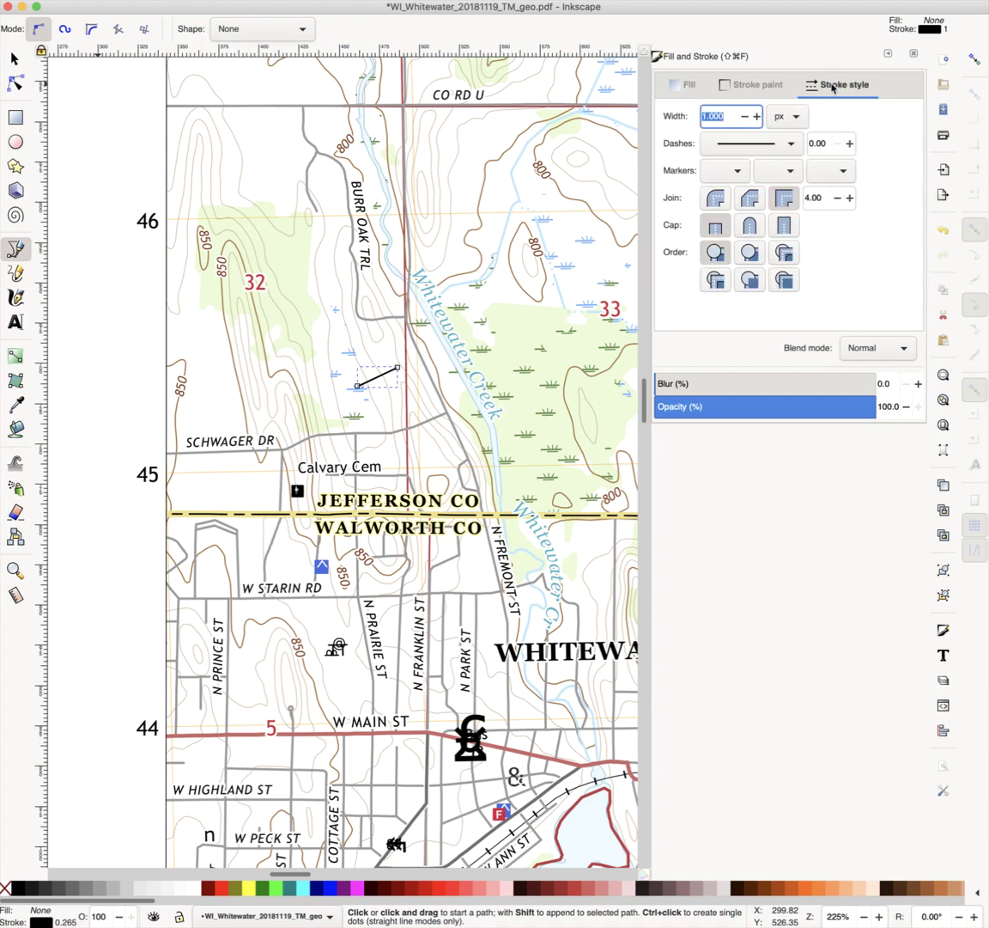
left_click(844, 170)
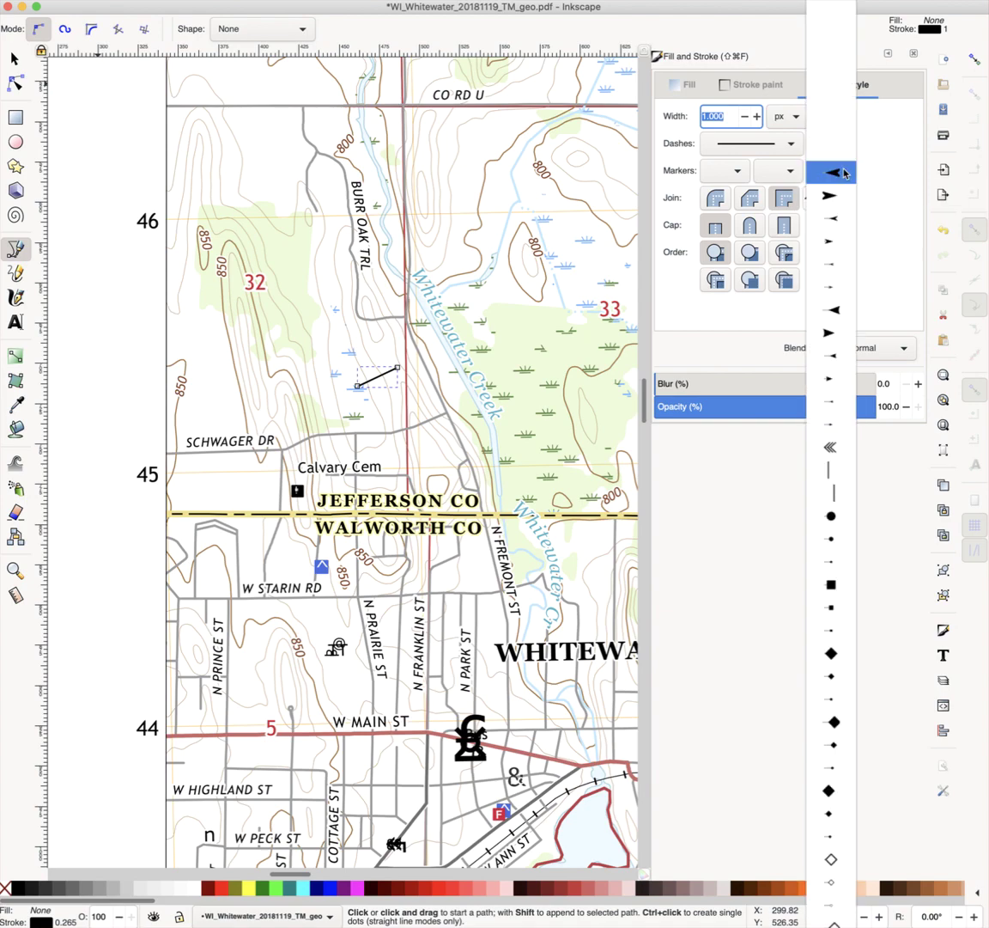
left_click(829, 334)
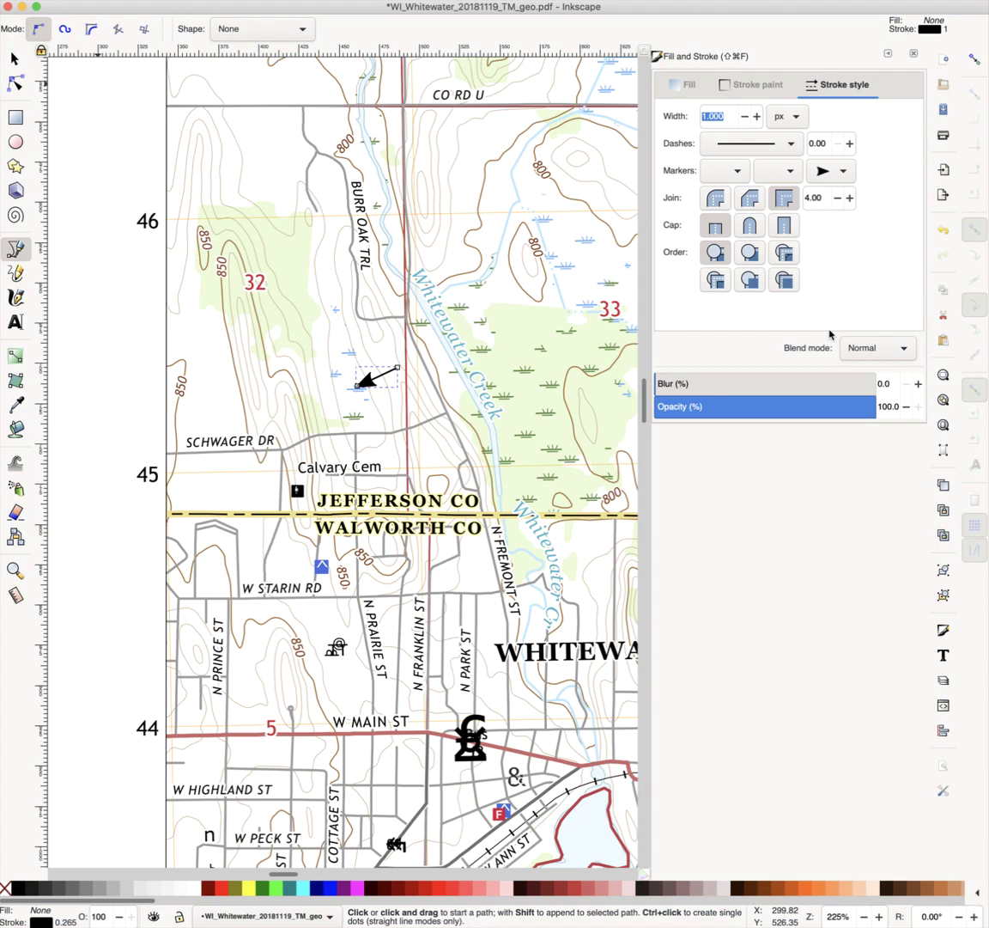
left_click(849, 171)
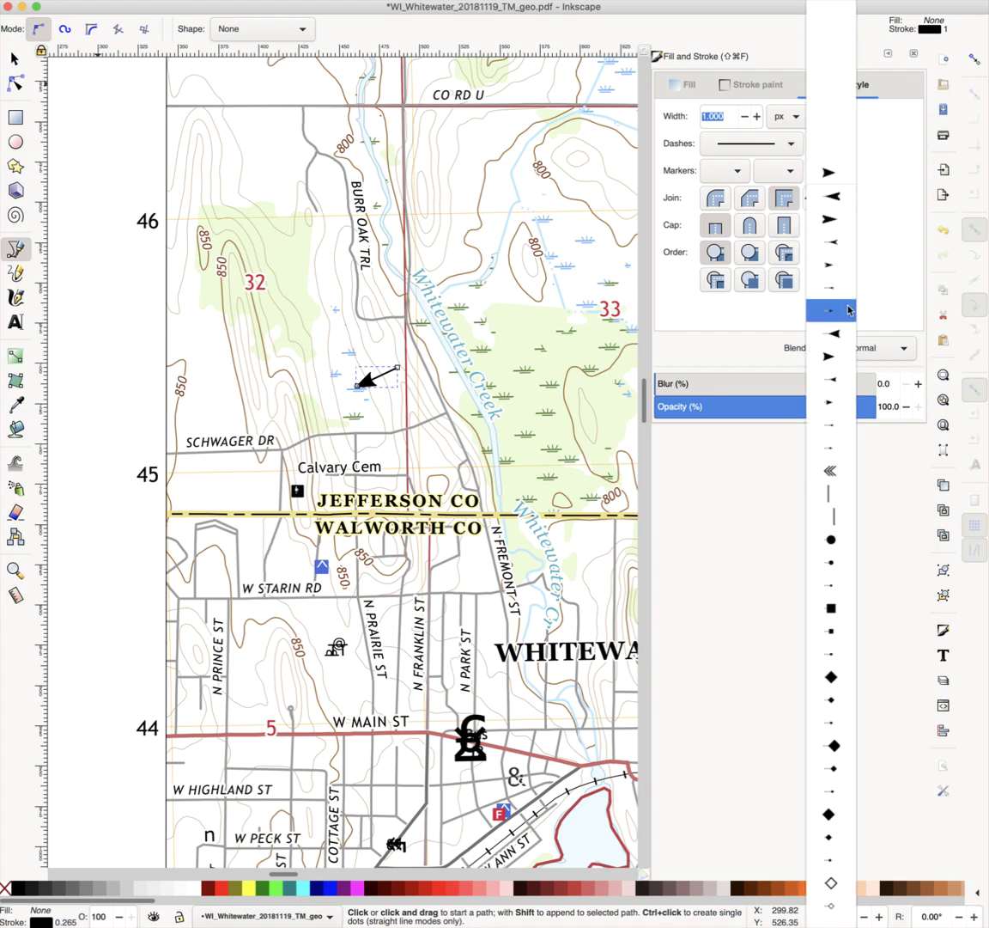
left_click(844, 402)
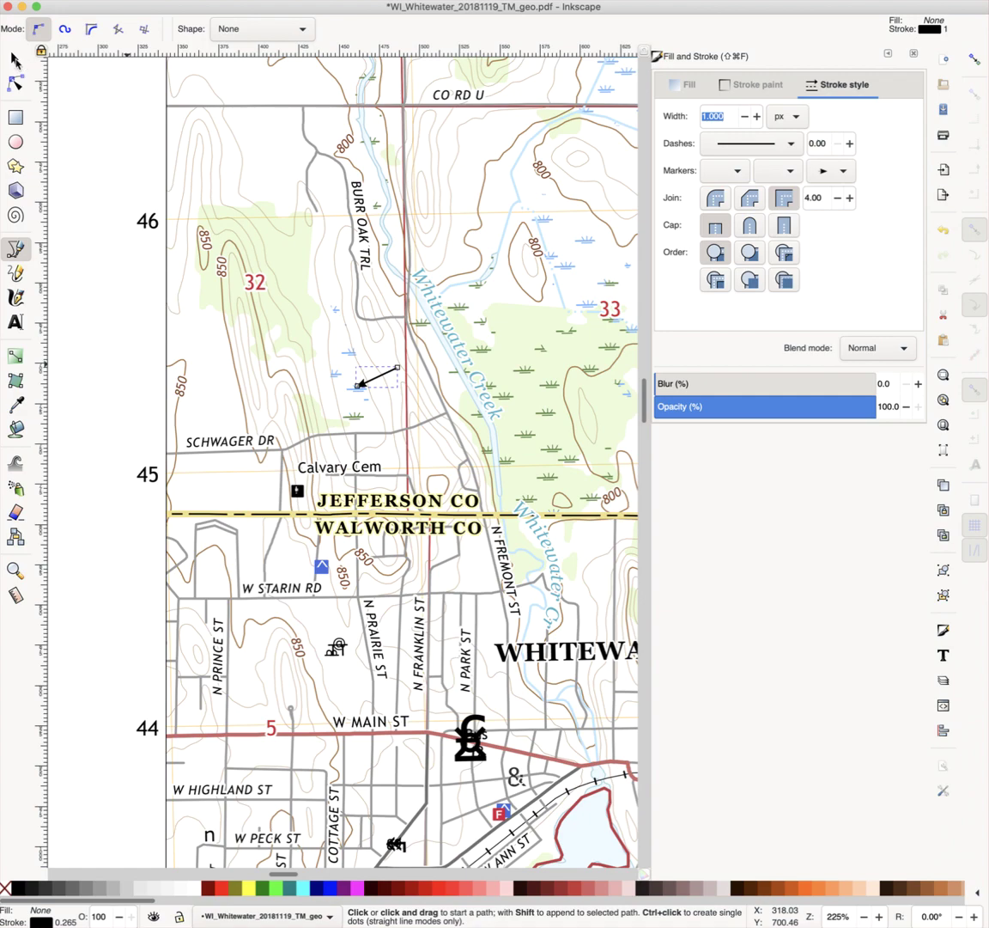
key("s")
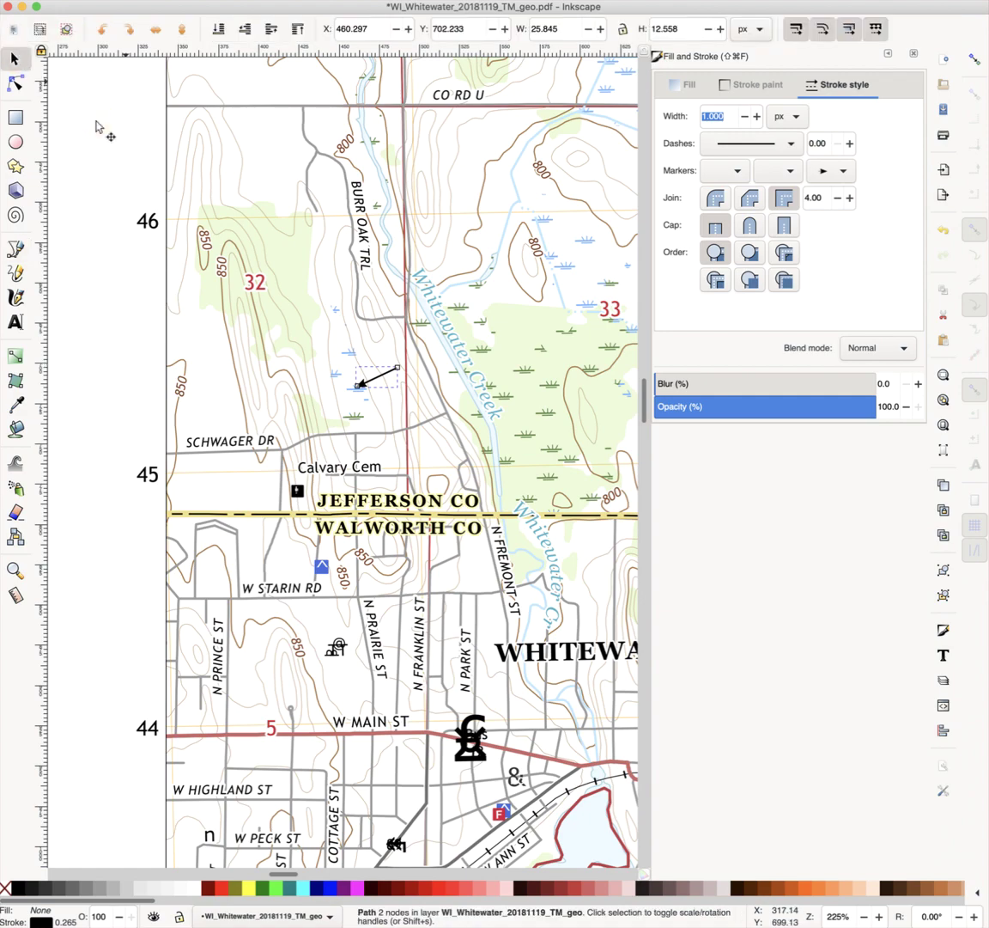
left_click(96, 126)
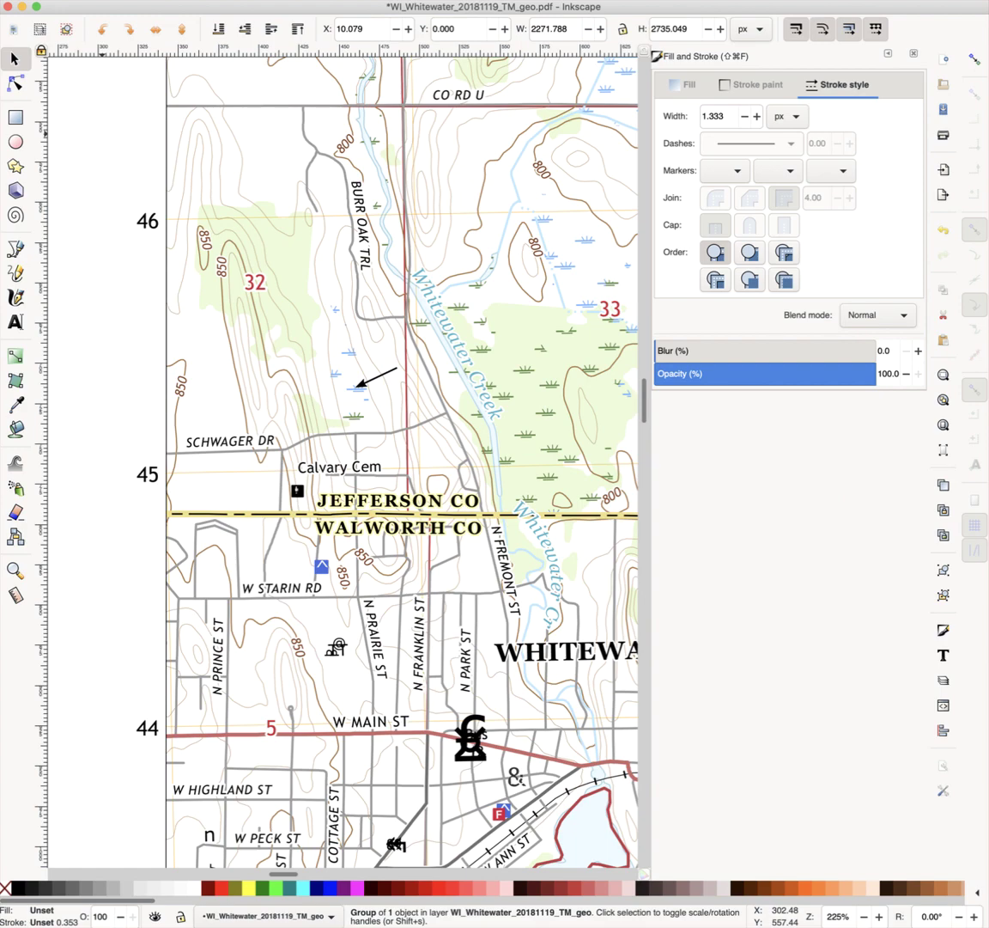
- Switch to the Screen Shot 2020-06-10 at 1.09.34 PM.png document and examine the map image's line quality up close
key("super+grave")
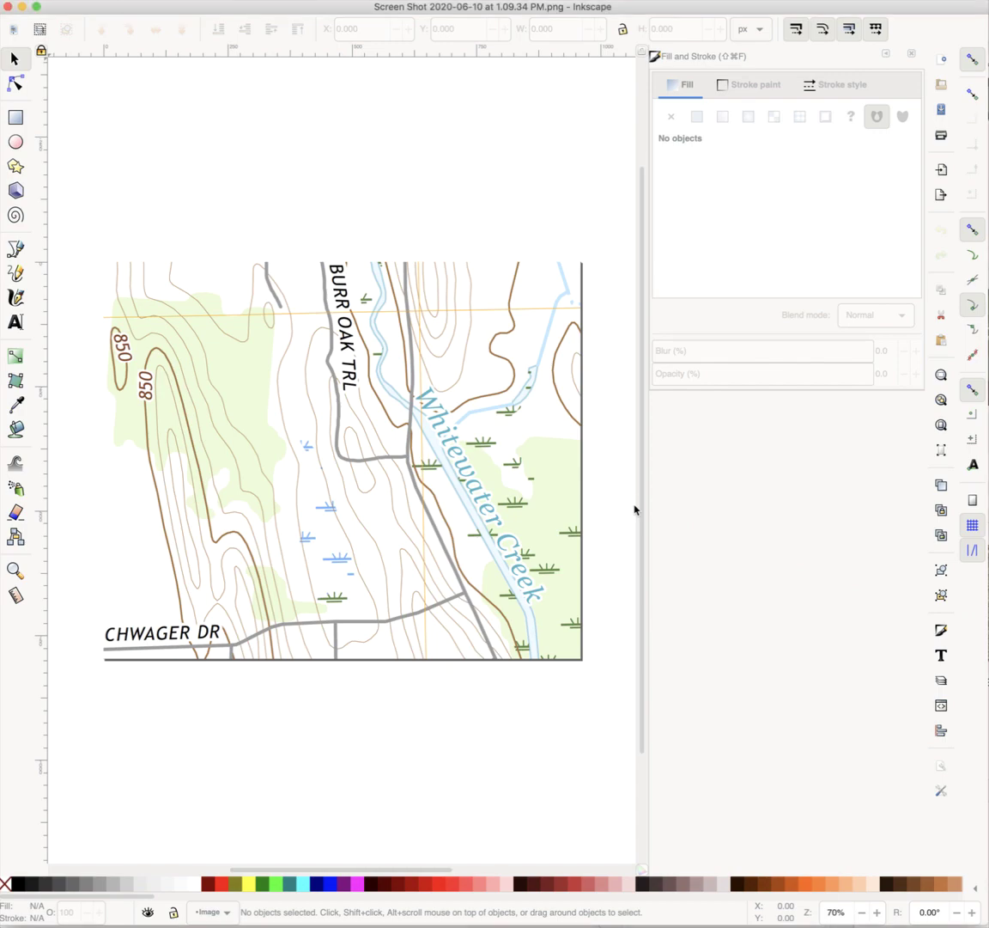
scroll(634, 510, "up", 8)
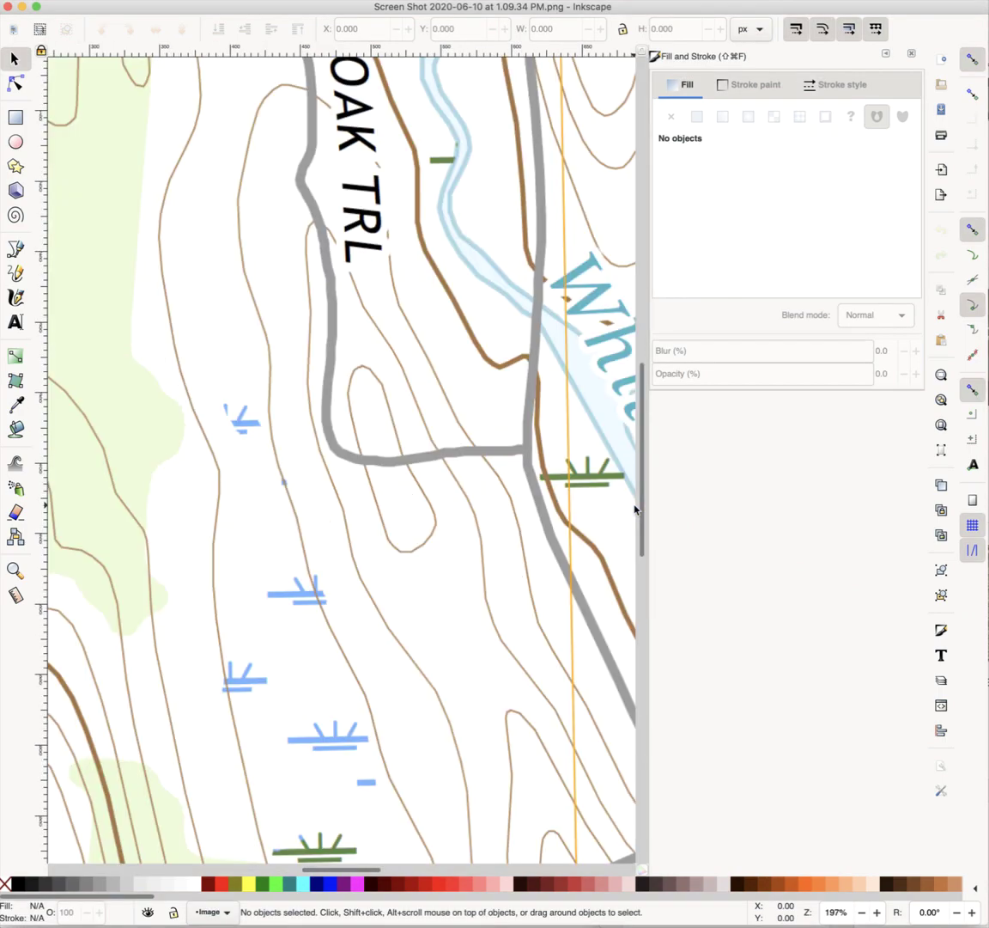
key("plus")
key("plus")
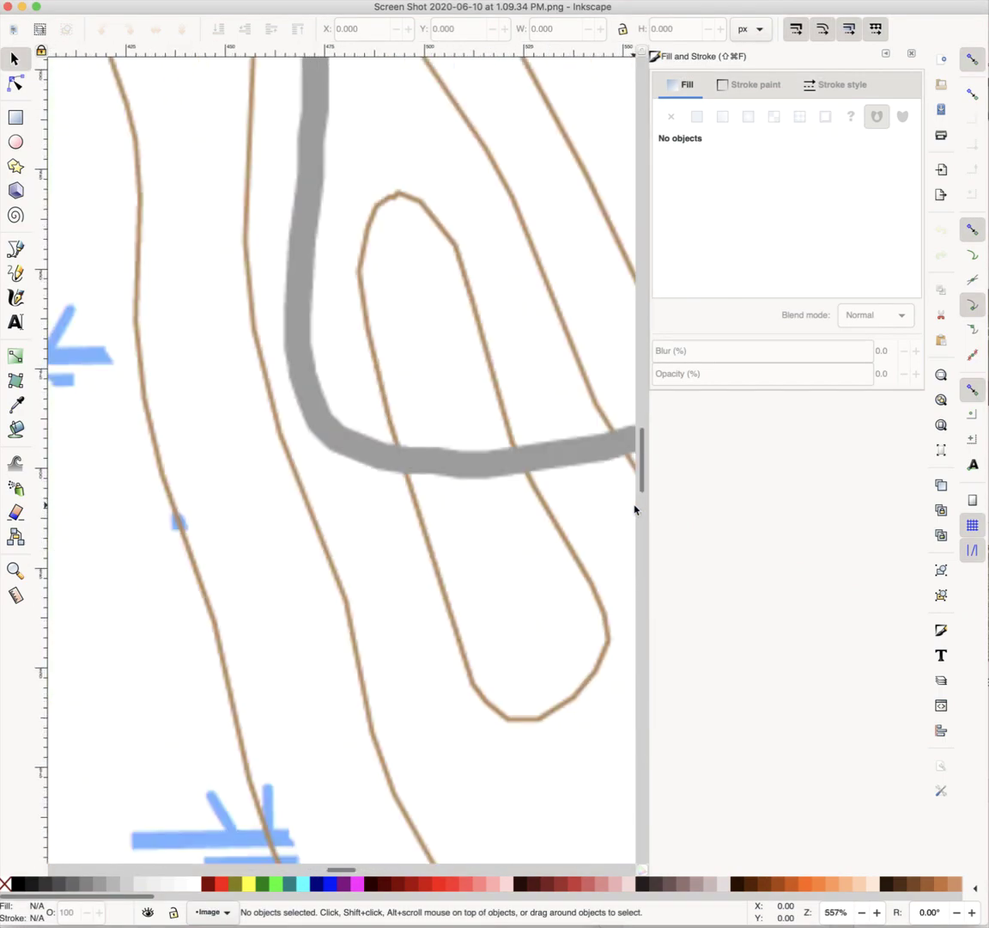
key("minus")
key("minus")
key("minus")
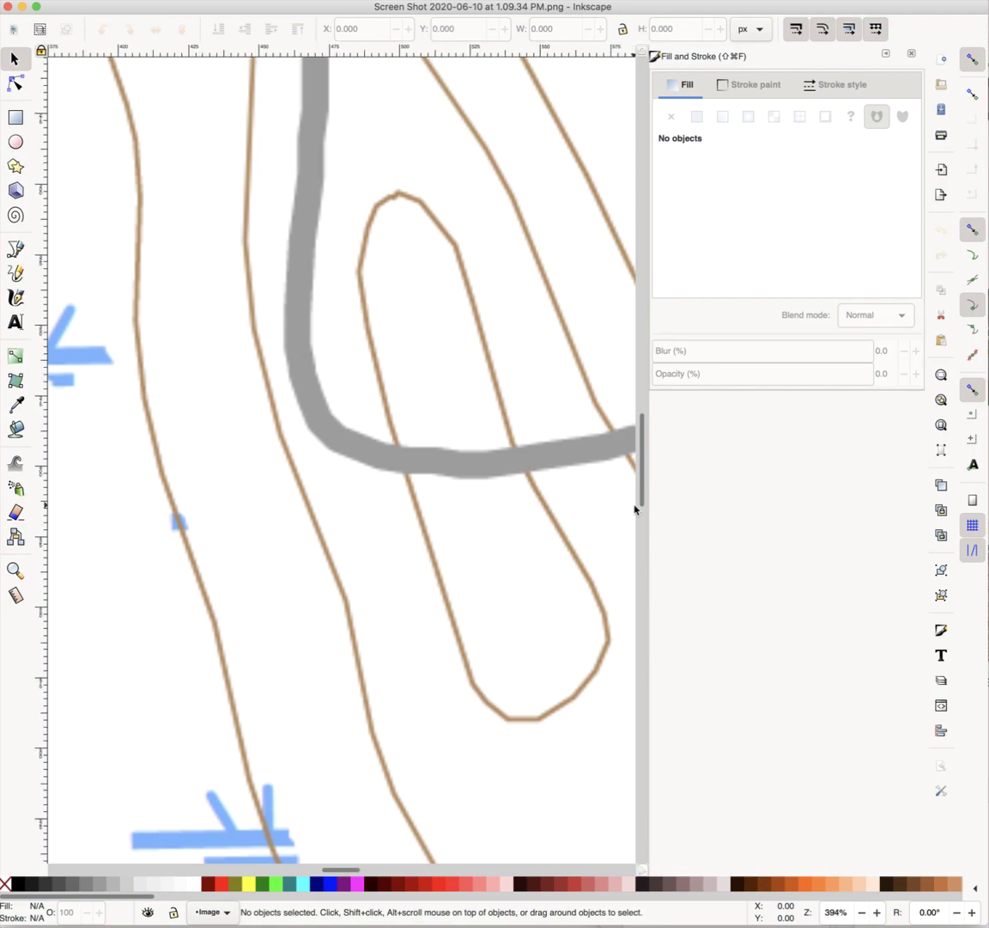
key("minus")
key("minus")
key("minus")
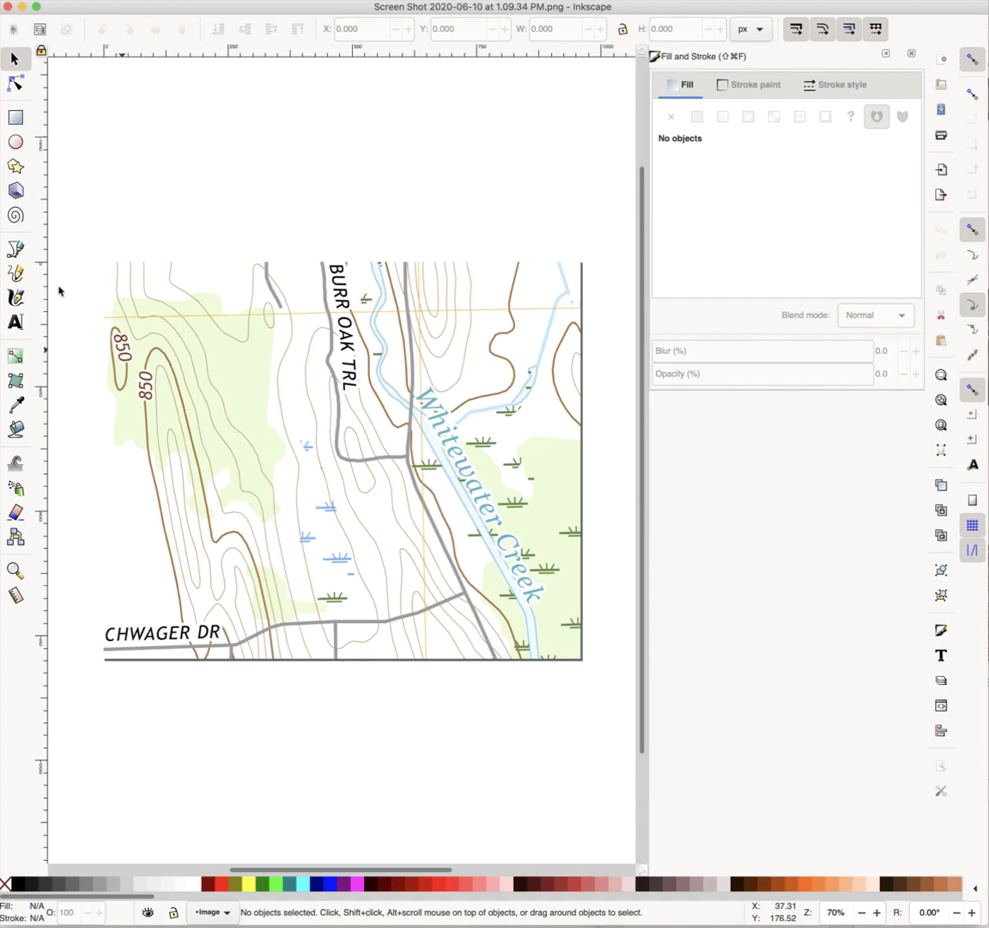
- Draw a straight Pen-tool line from the open area west of Whitewater Creek to the lower blue marsh symbol on the map screenshot
left_click(15, 249)
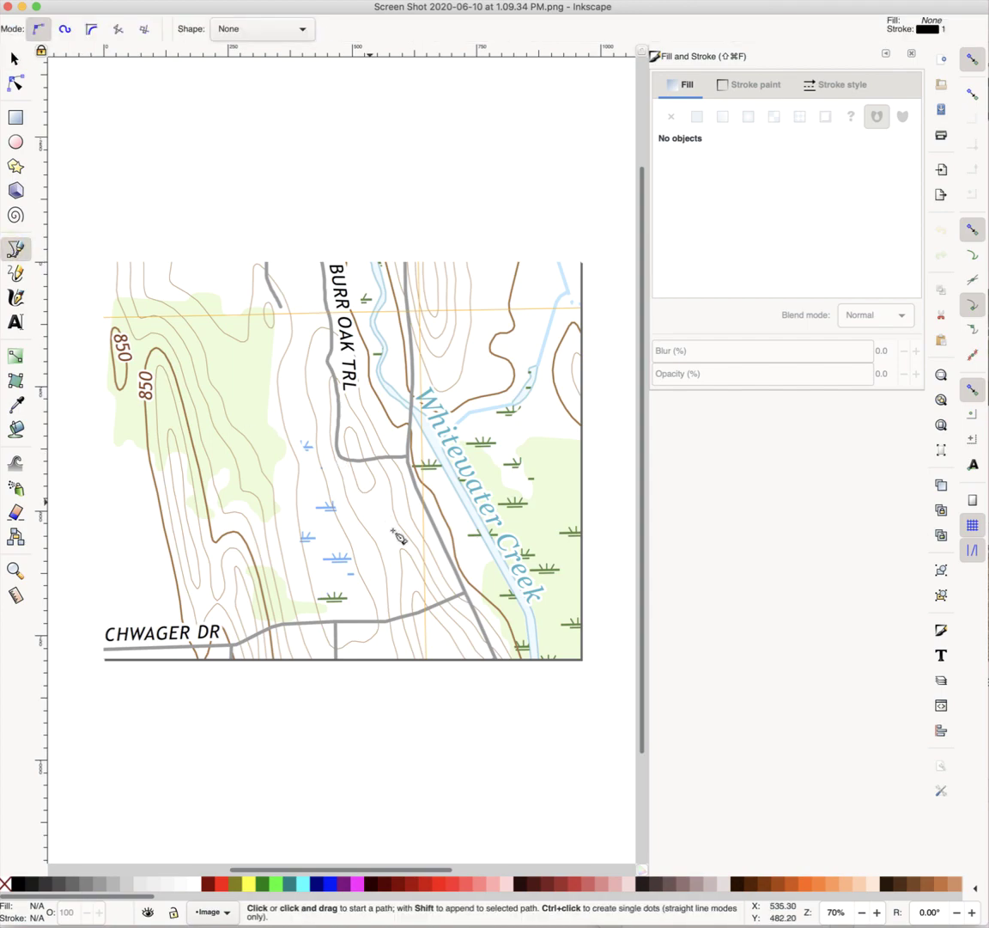
left_click(401, 537)
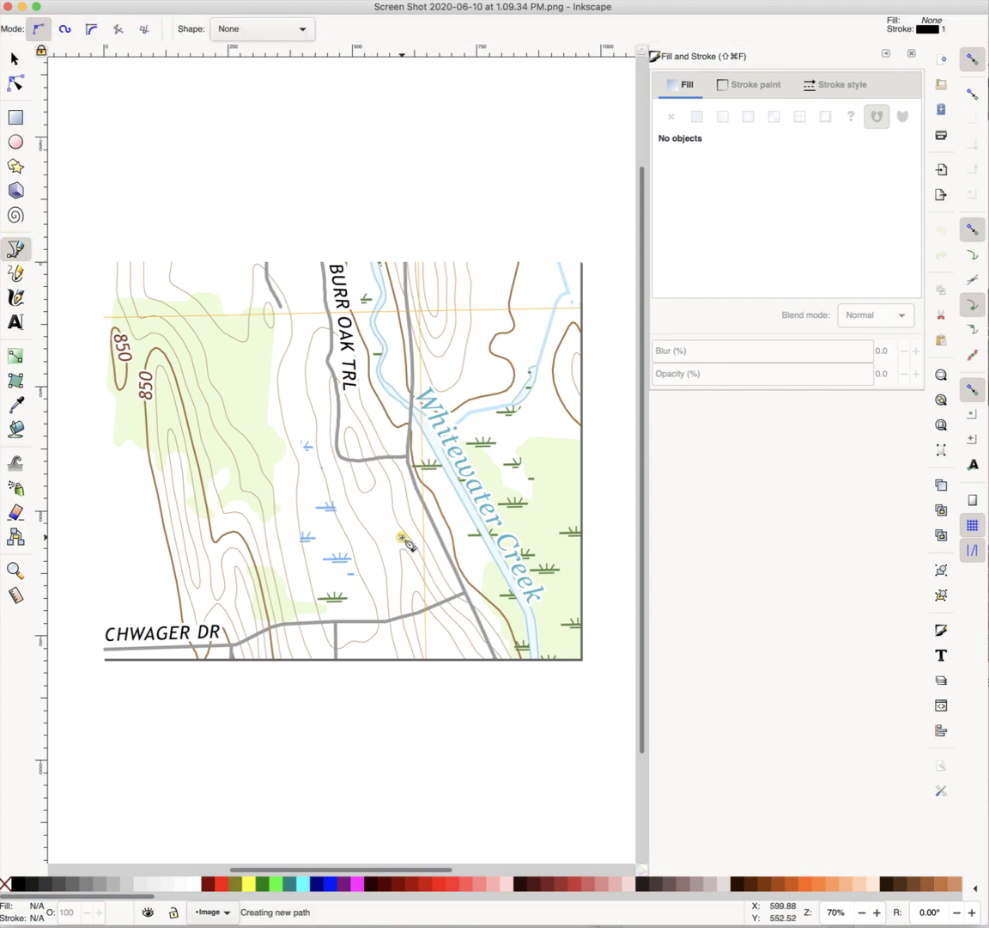
double_click(341, 558)
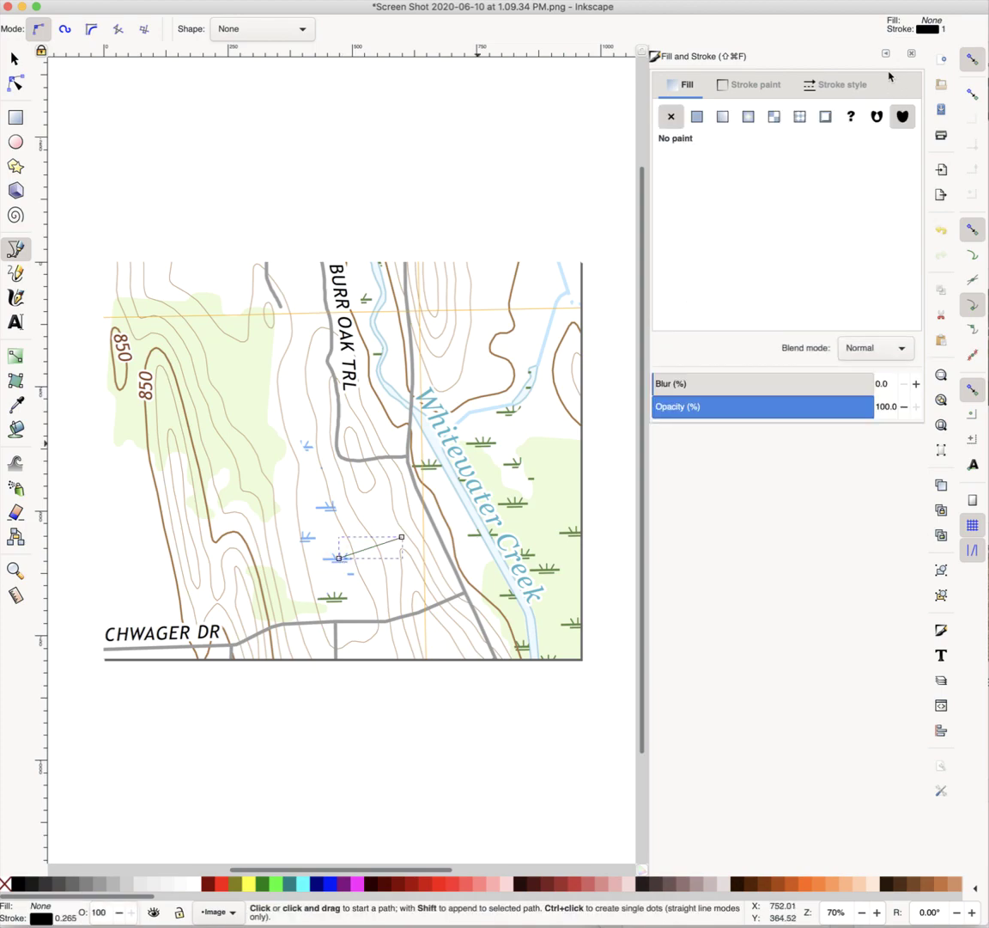
- Set the stroke width of the new line on the map screenshot to 0.965 mm
left_click(844, 84)
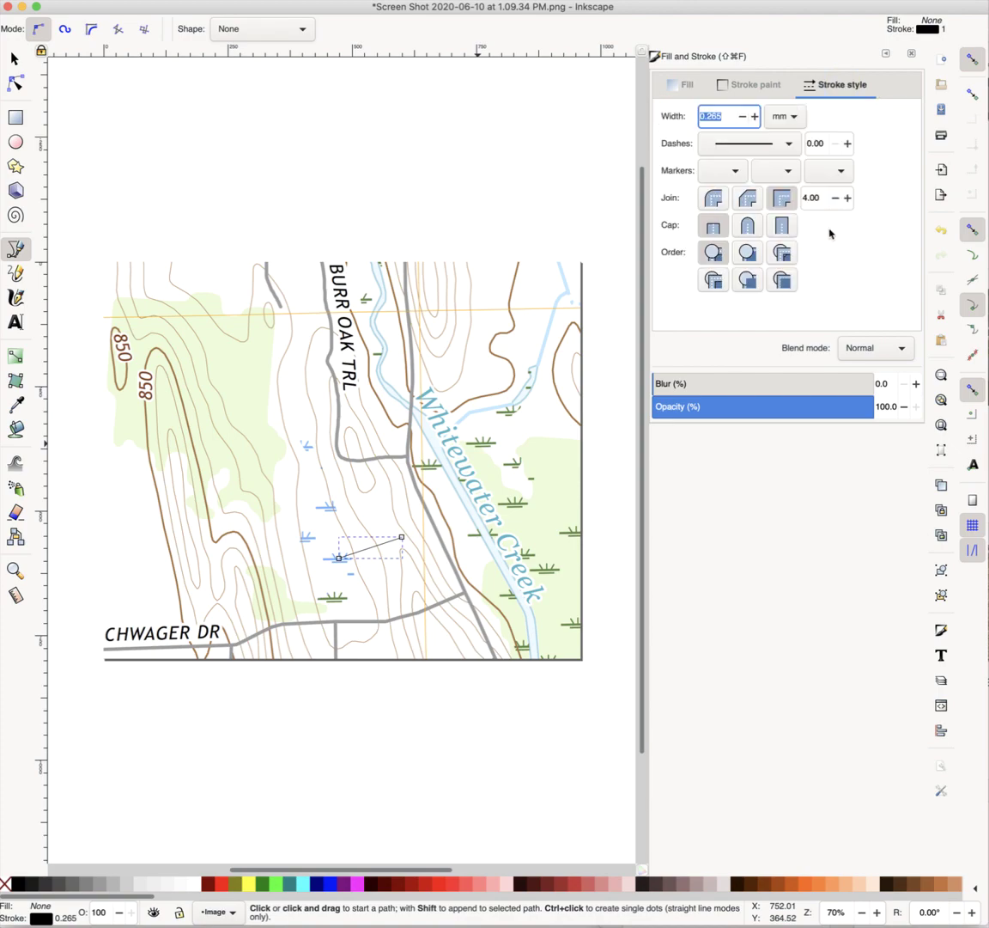
left_click(755, 116)
left_click(756, 117)
left_click(756, 116)
left_click(755, 117)
left_click(755, 117)
left_click(756, 117)
left_click(756, 117)
- Give the thickened line a medium solid arrowhead as its end marker, pointing at the lower blue marsh symbol, and select it
left_click(831, 170)
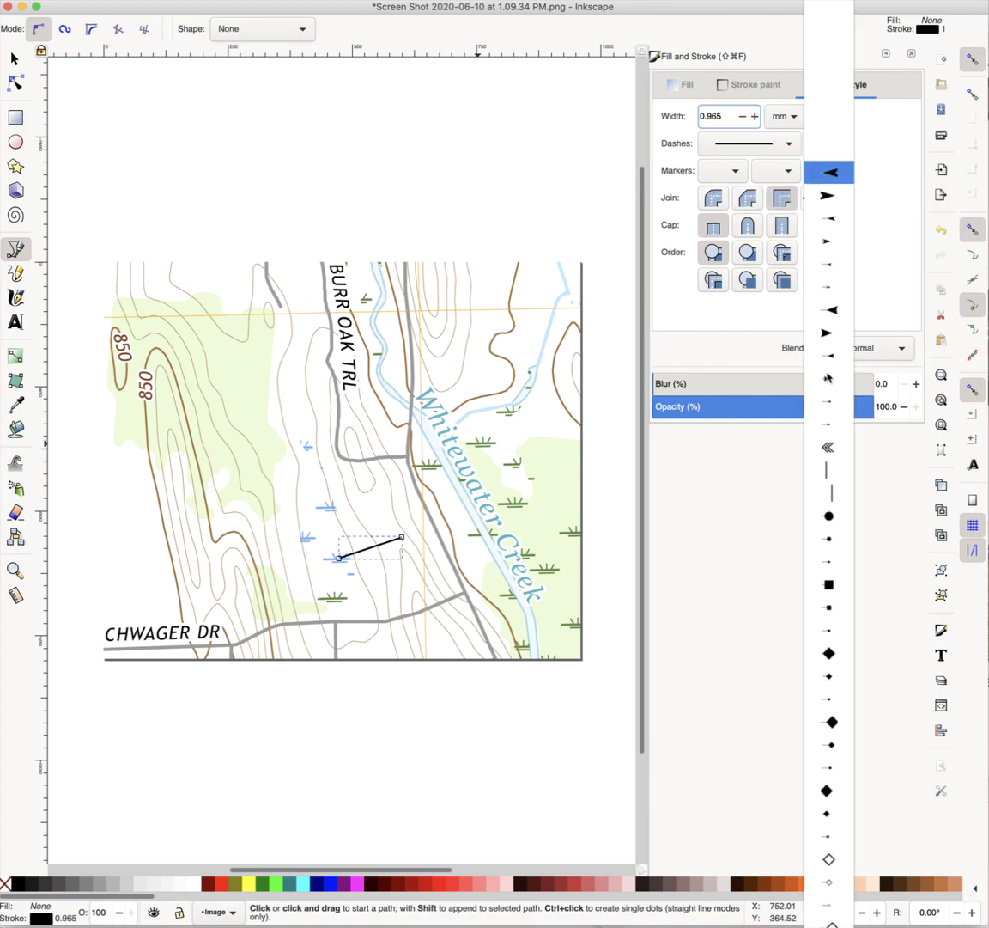
left_click(829, 378)
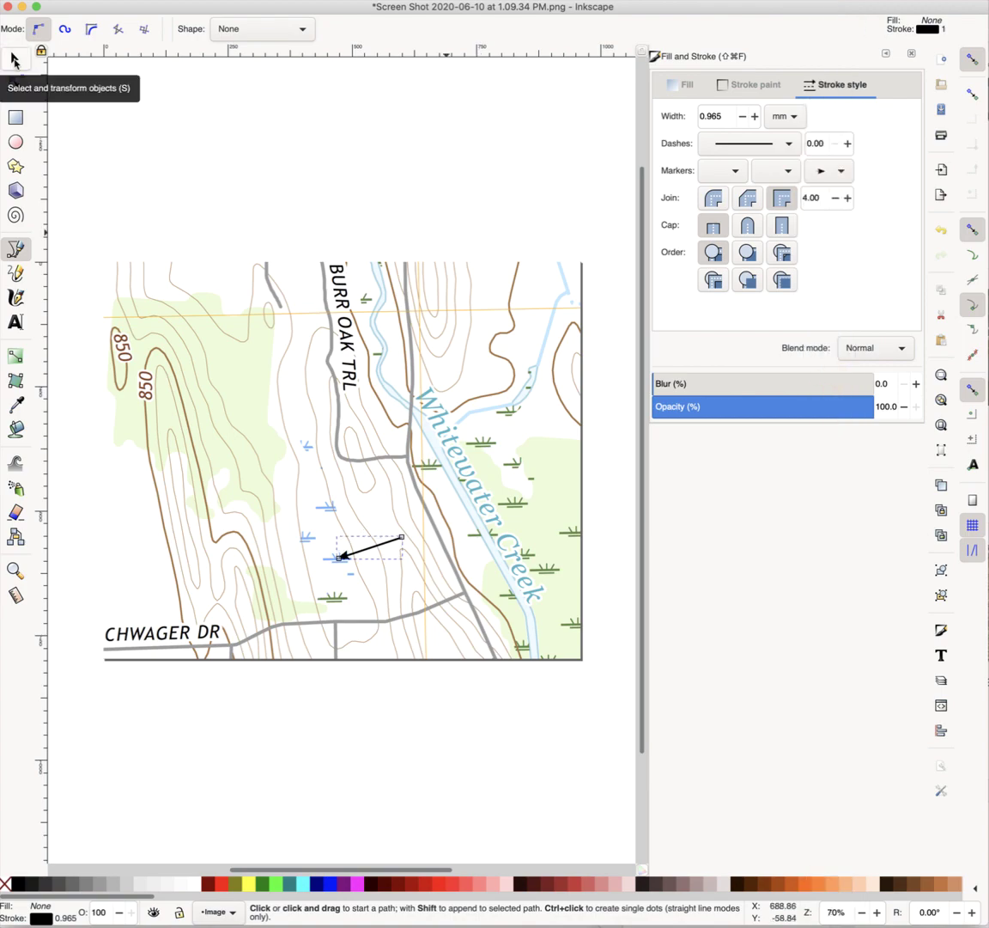
left_click(15, 60)
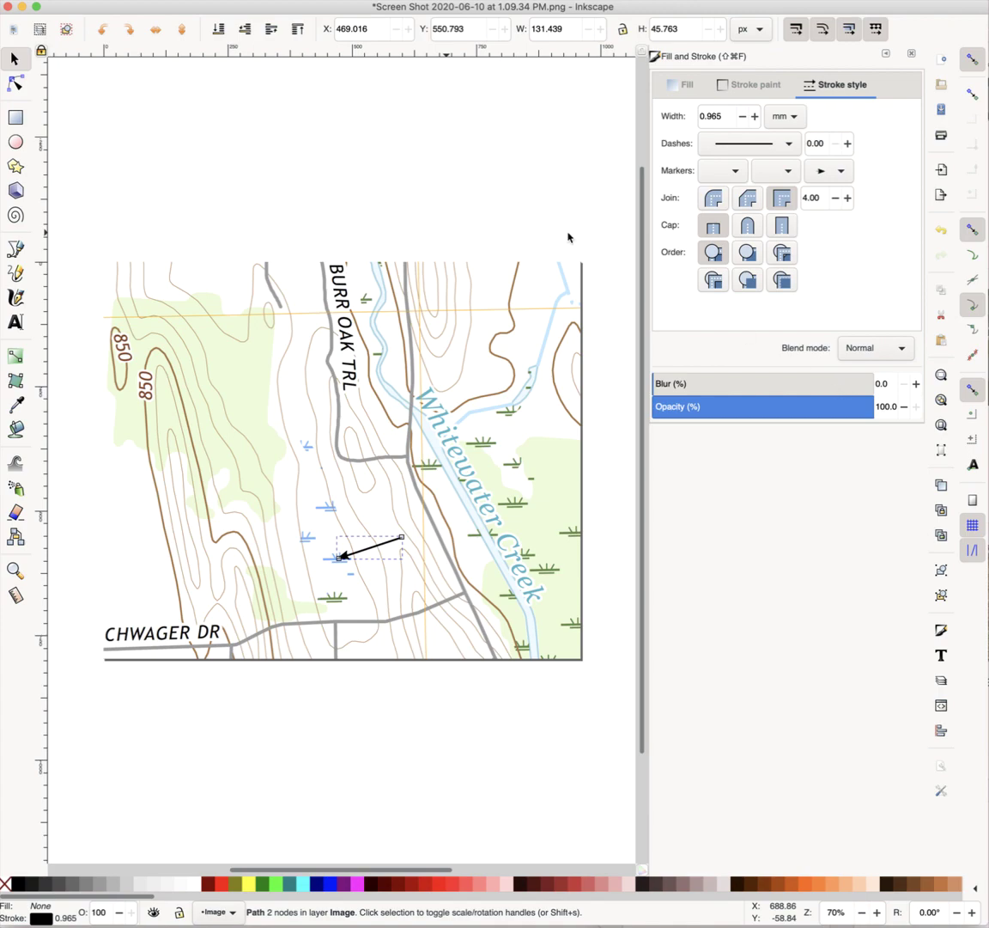
scroll(343, 135, "right", 1)
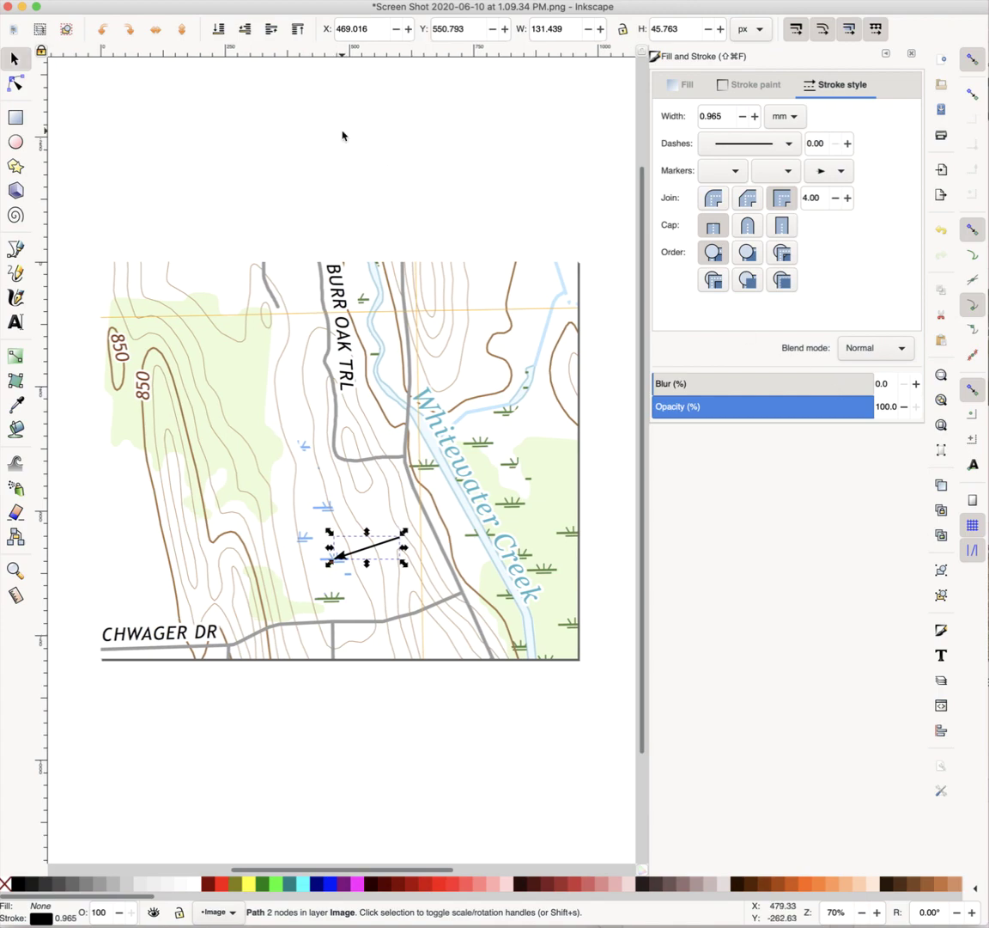
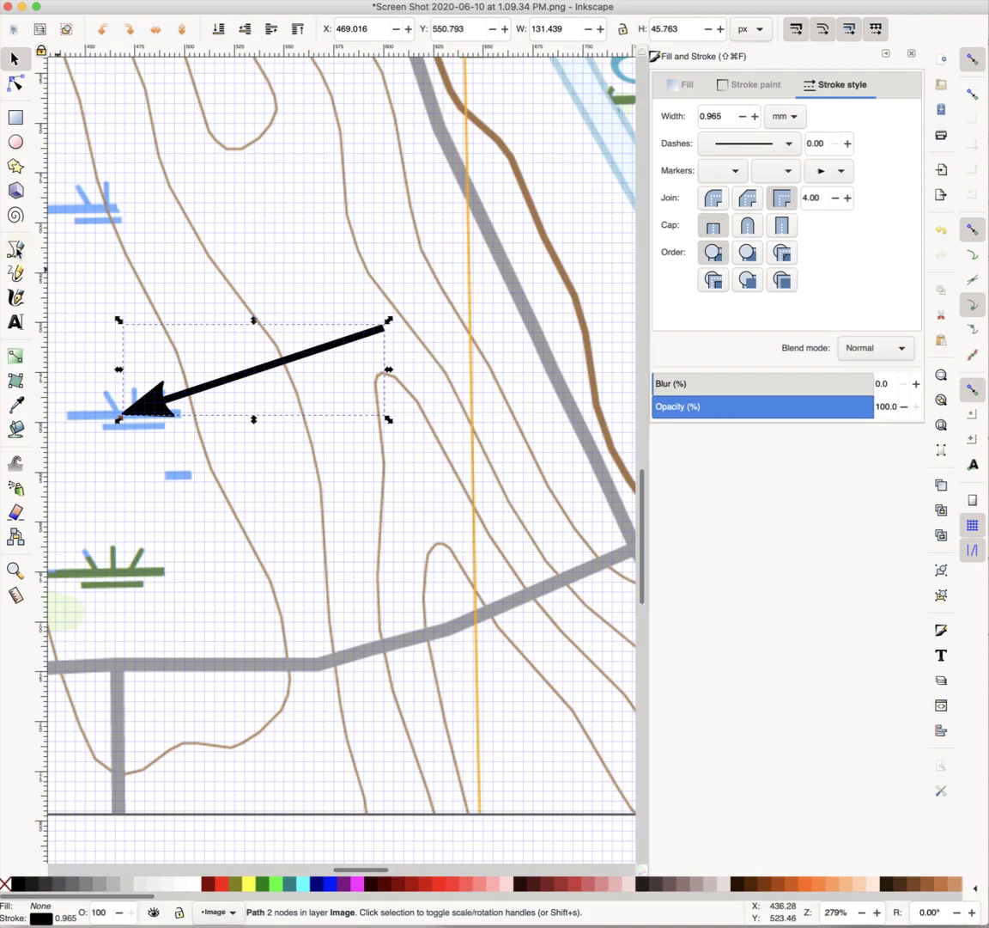
- Draw a straight vertical line about 80 px long across the grey road east of the arrow with the Pen tool
left_click(28, 250)
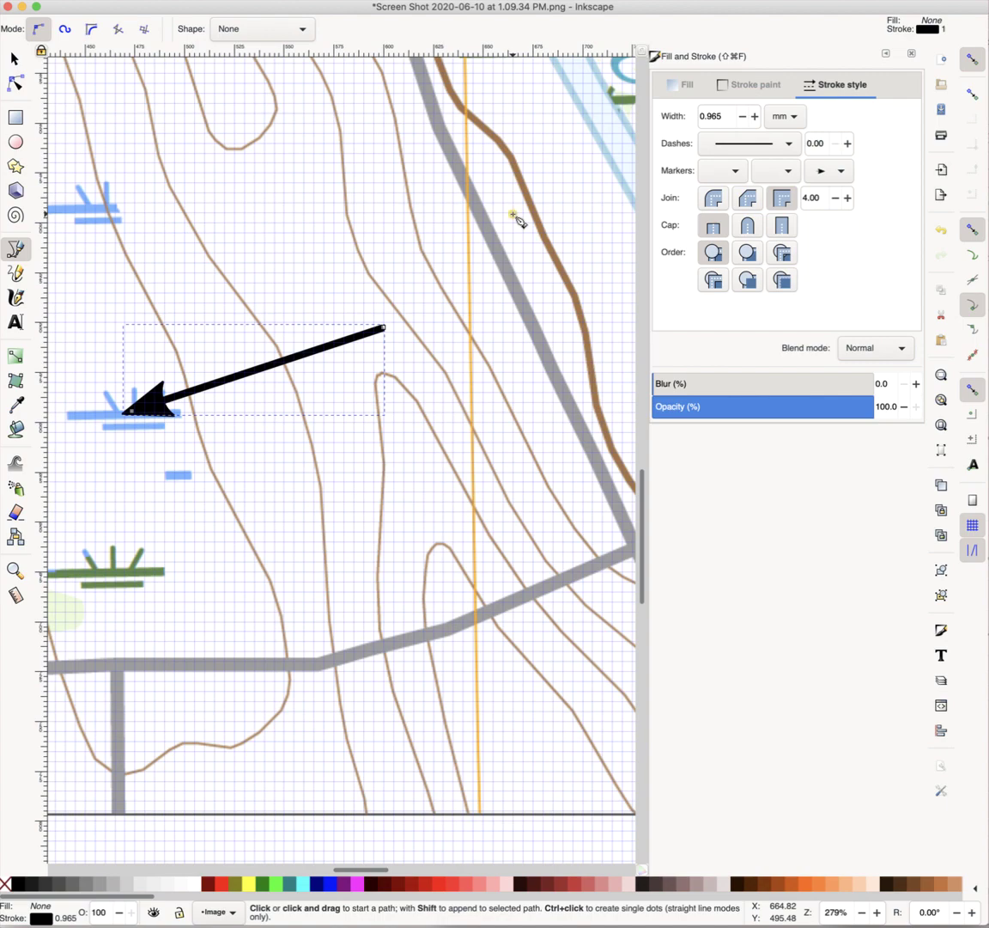
left_click(513, 216)
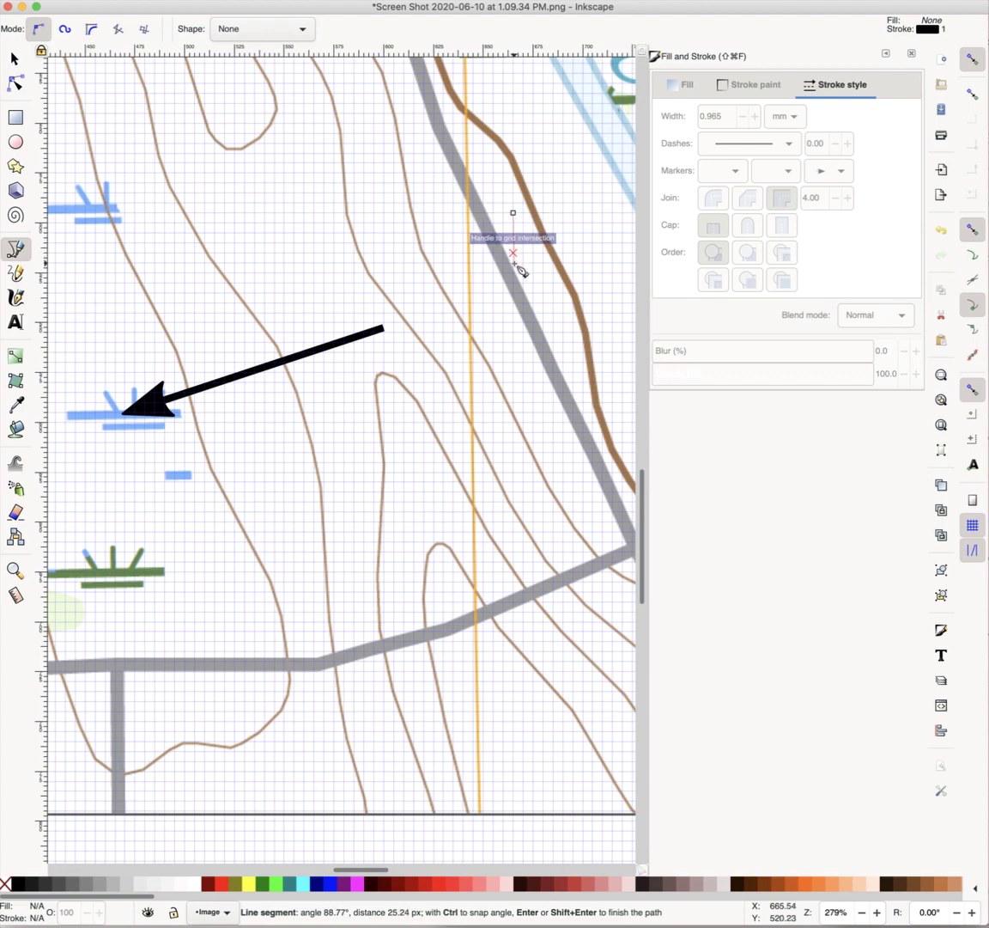
left_click(513, 373)
key("Return")
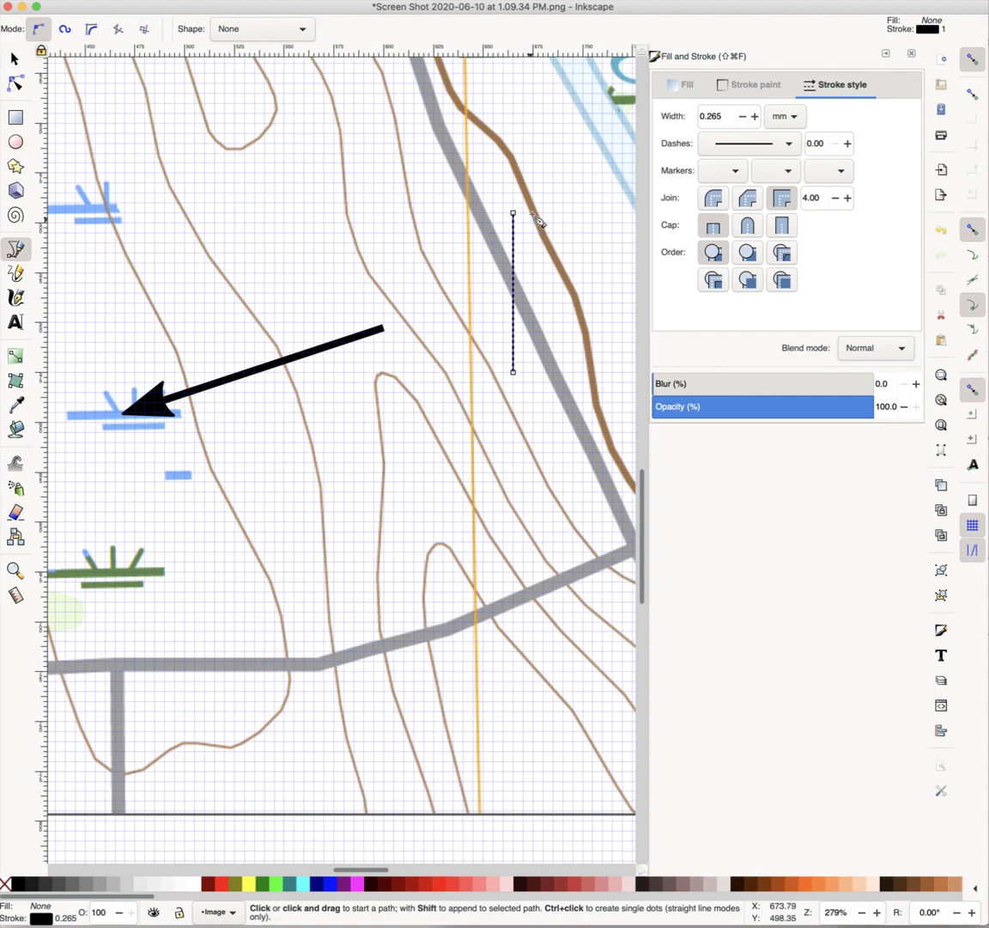
- Draw a horizontal tick 10 px long extending east from the vertical line's upper end and select it
left_click(534, 212)
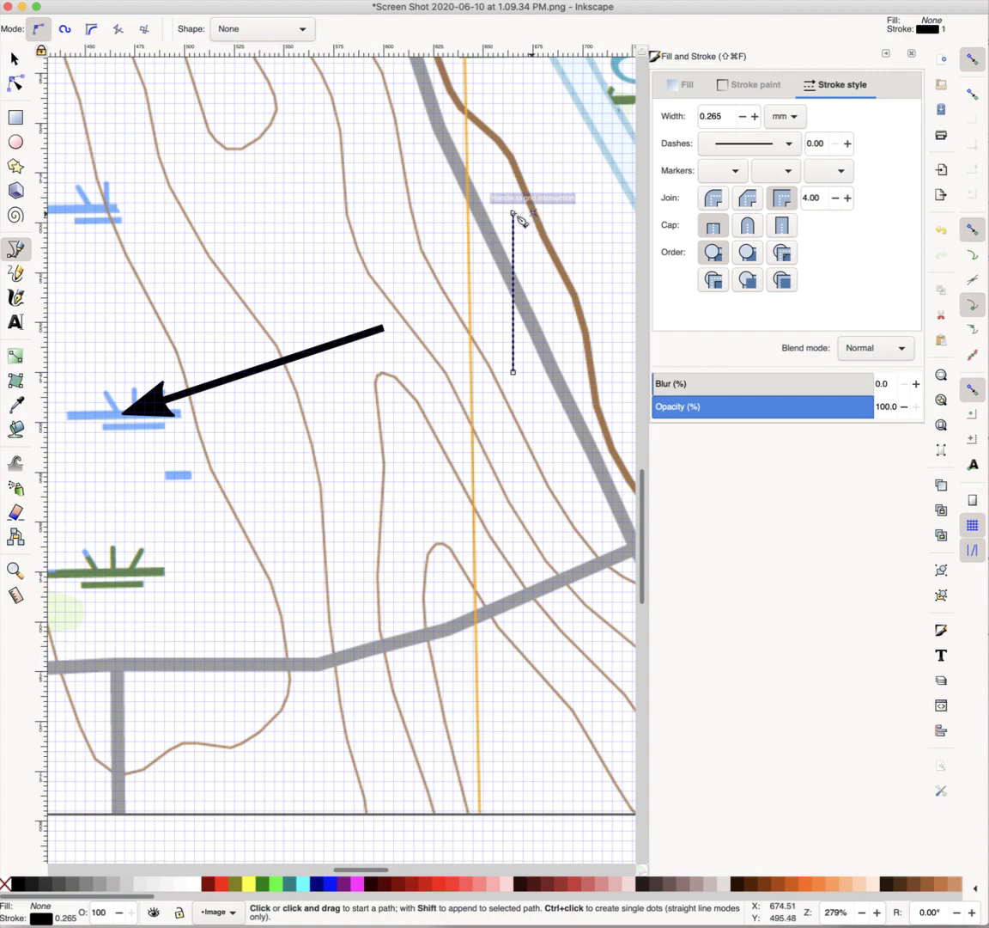
double_click(514, 212)
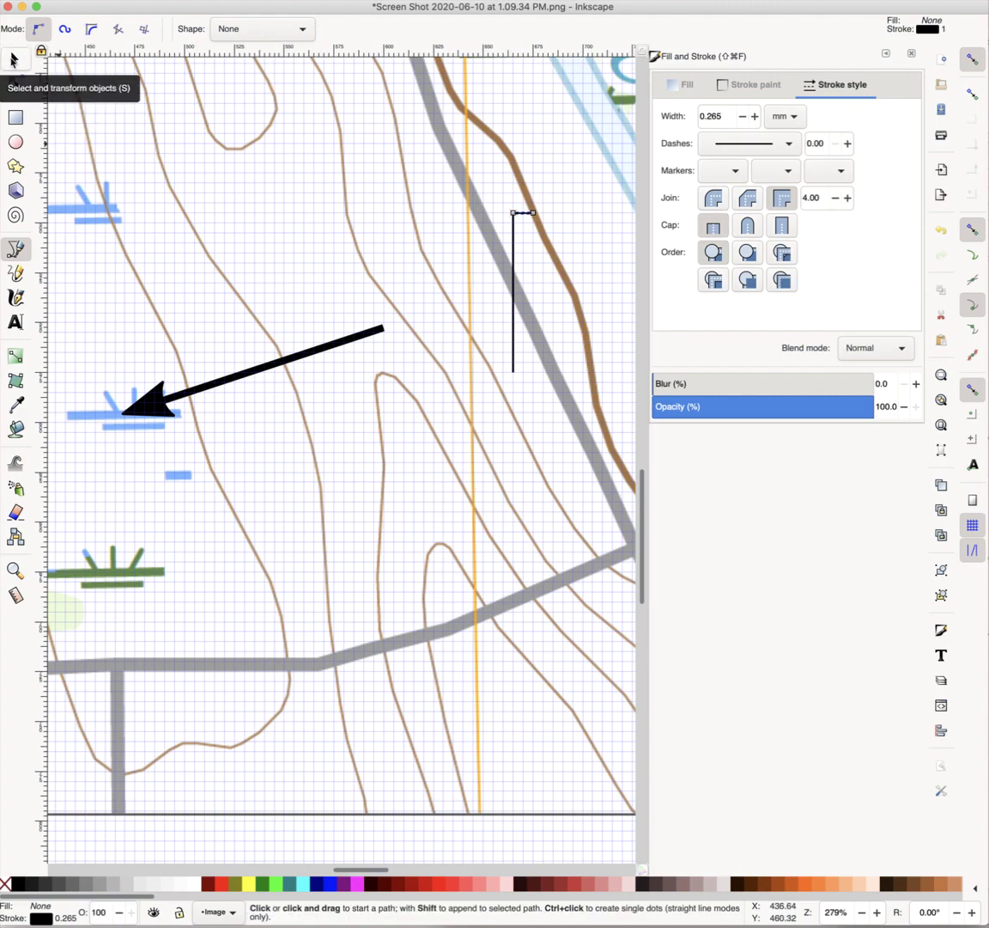
left_click(13, 60)
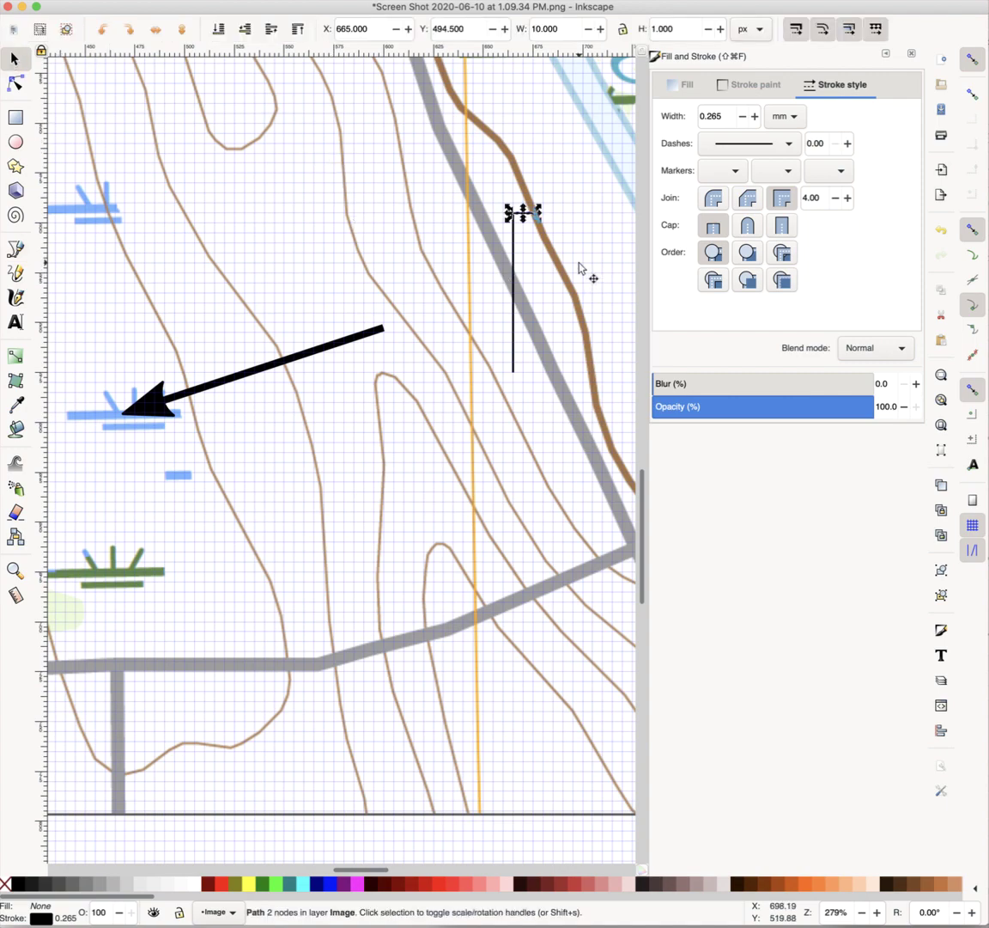
- Duplicate the short horizontal tick and place the copy 5 px below the original, at Y 499.5 px
key("alt")
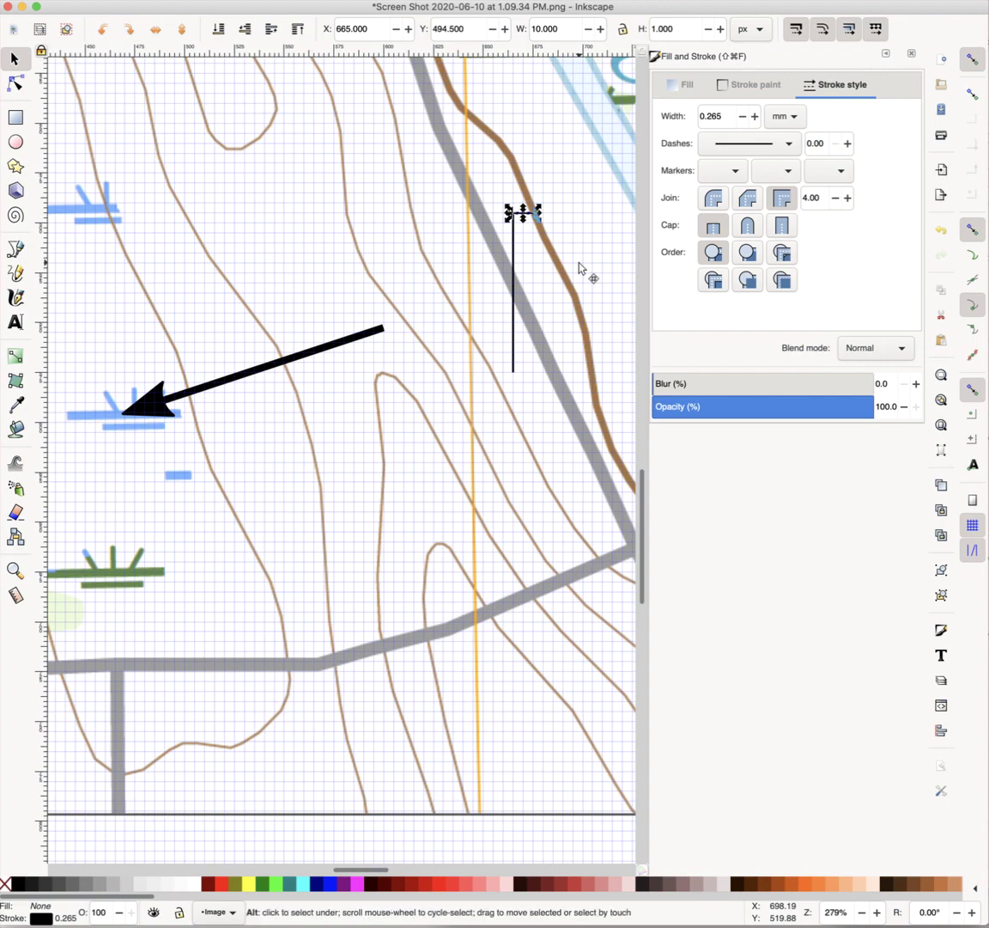
left_click(515, 215, "alt")
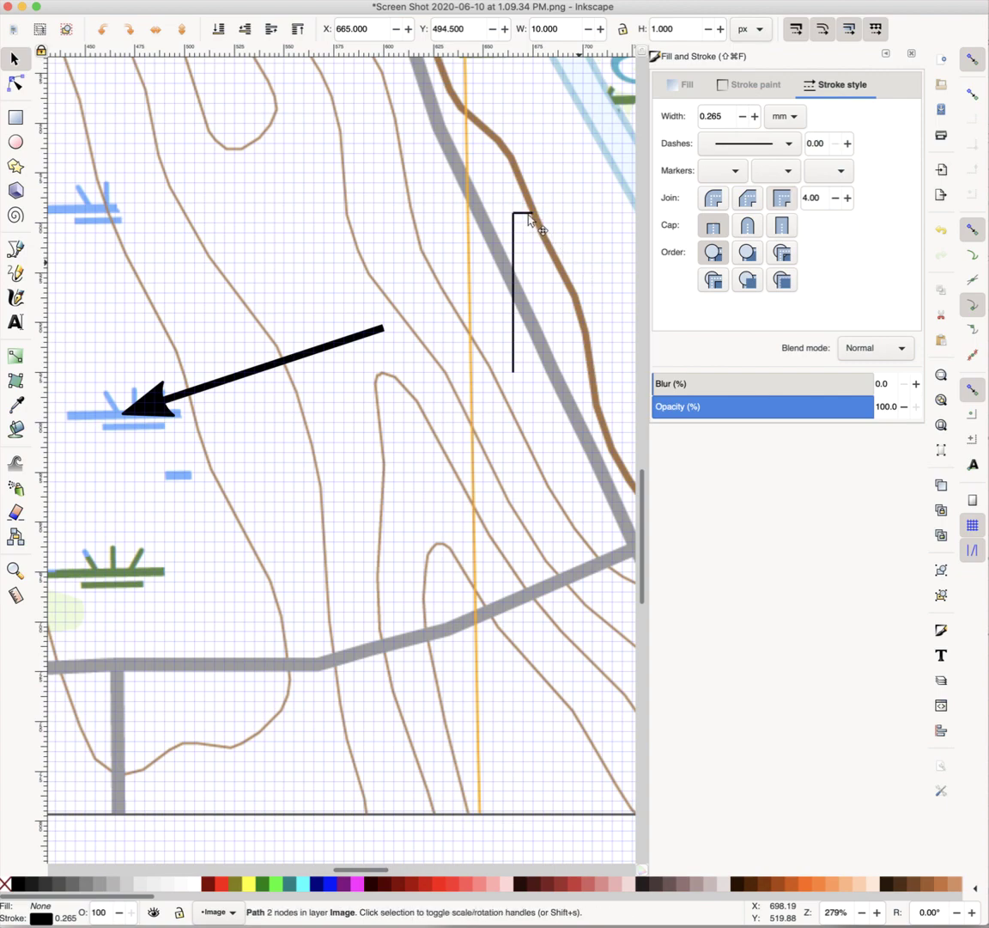
left_click_drag(528, 217, 544, 243)
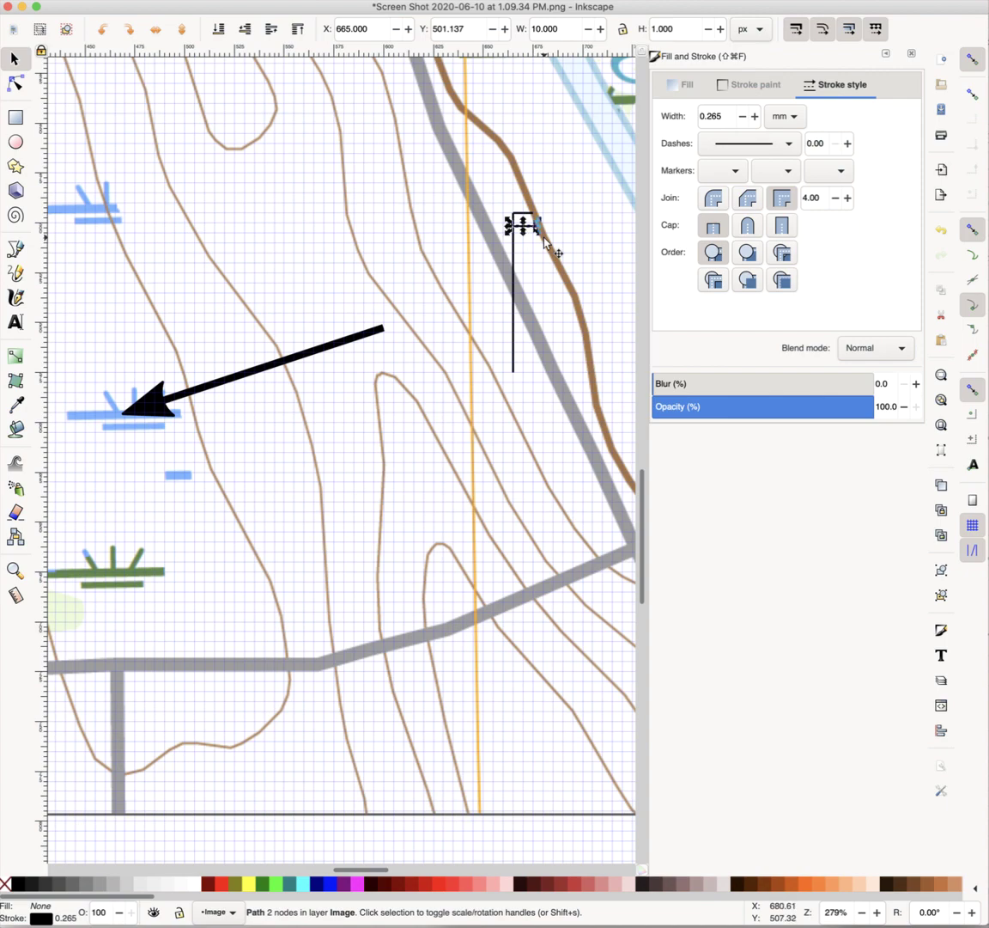
scroll(546, 245, "up", 1)
scroll(546, 245, "up", 1)
scroll(543, 243, "right", 6)
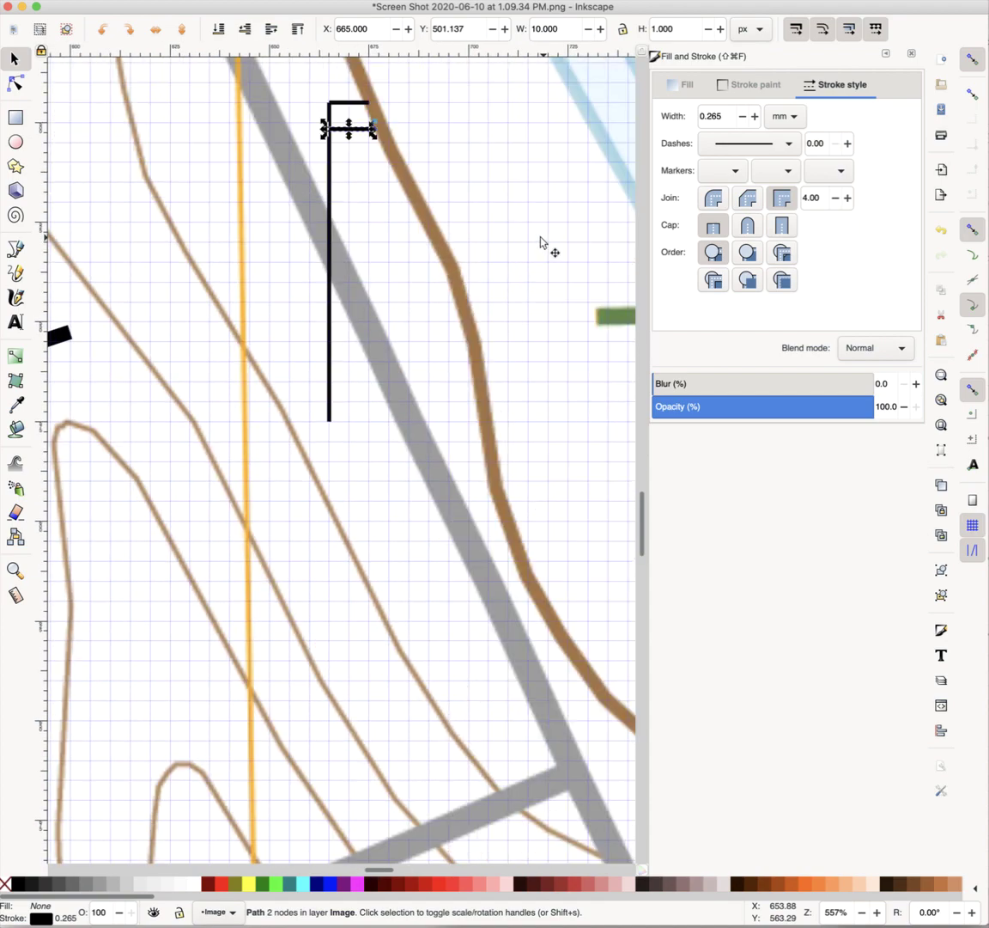
left_click_drag(359, 130, 360, 123)
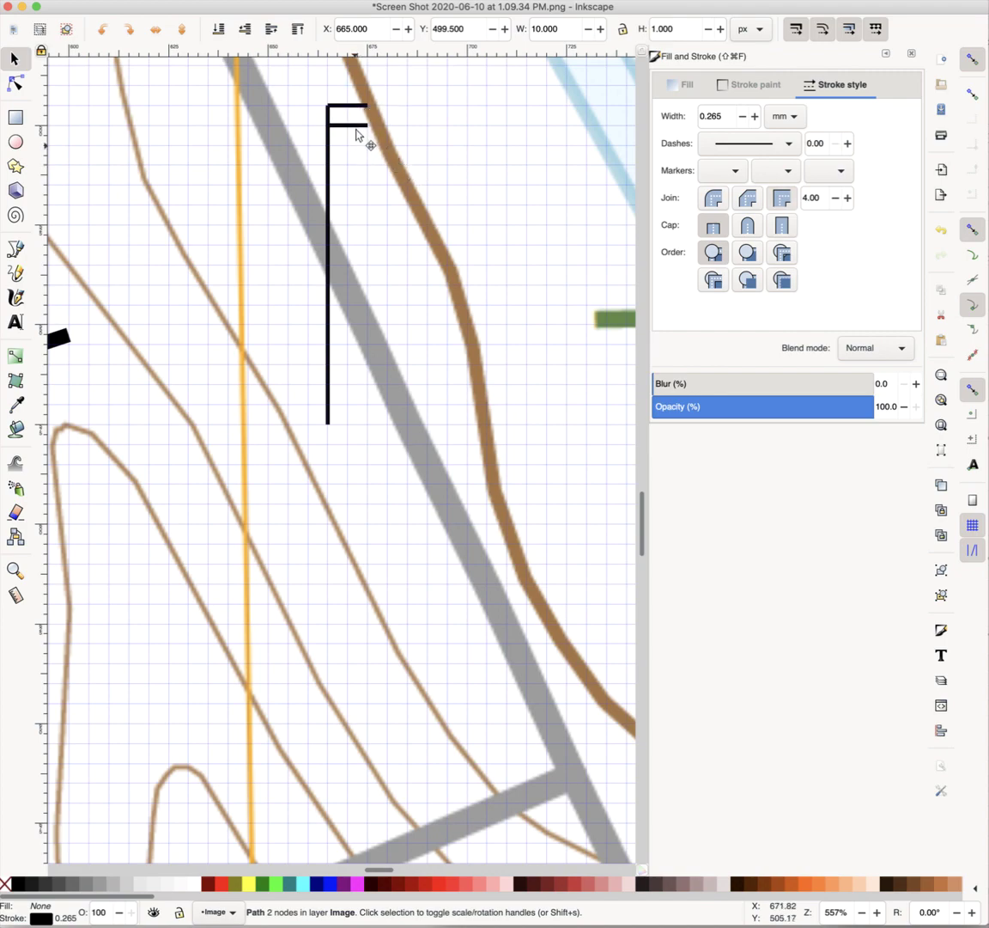
left_click(359, 147)
left_click_drag(359, 148, 487, 191)
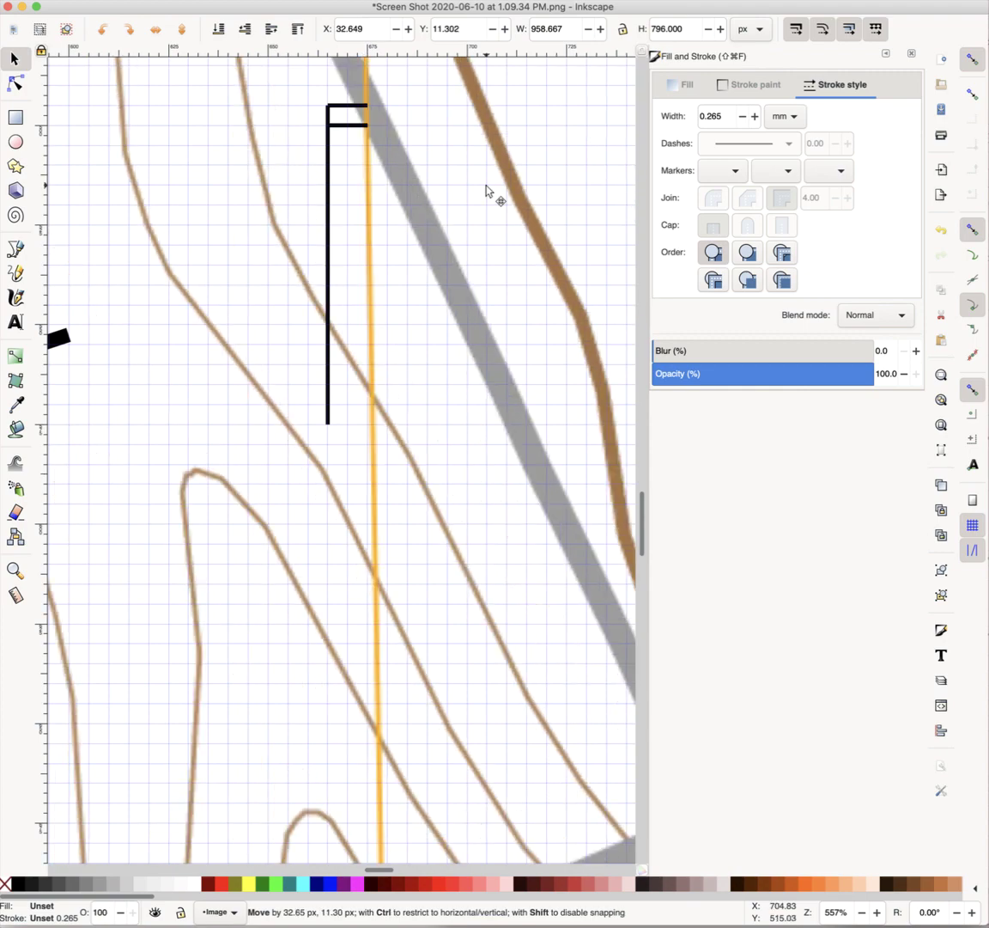
left_click_drag(486, 185, 486, 186)
key("alt")
key("super+z")
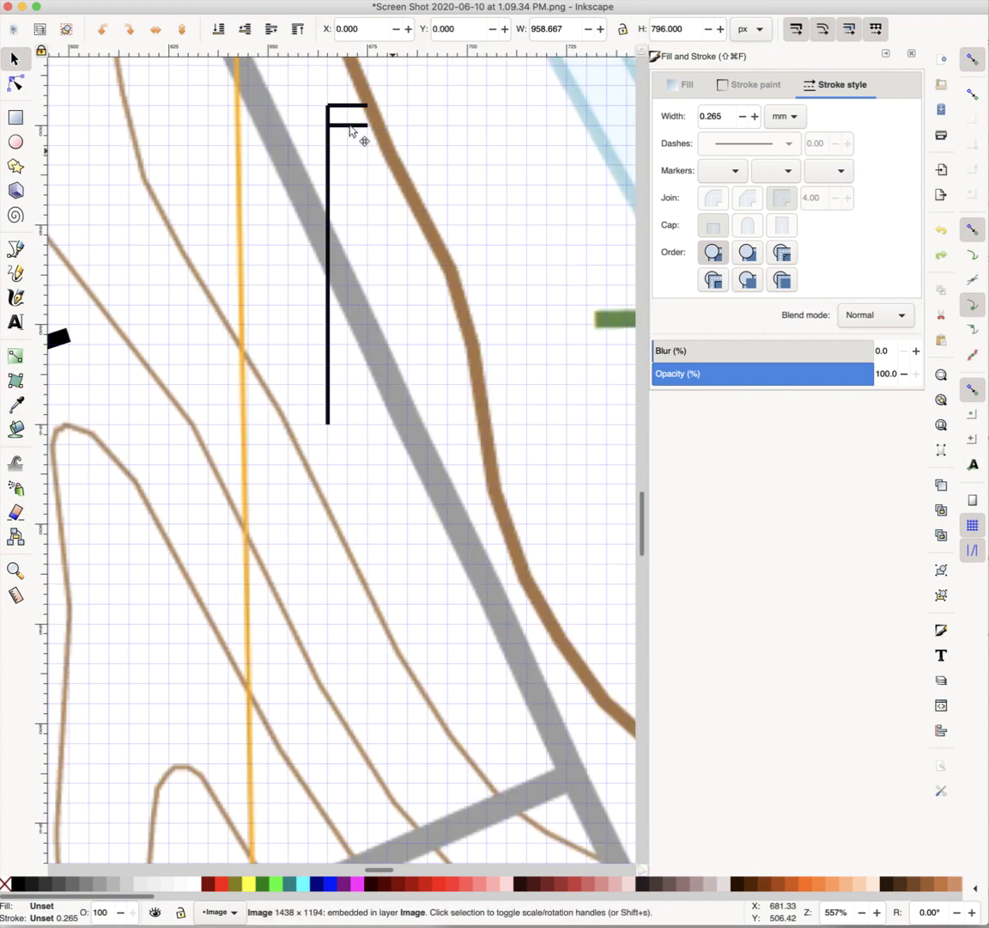
left_click_drag(351, 148, 350, 151)
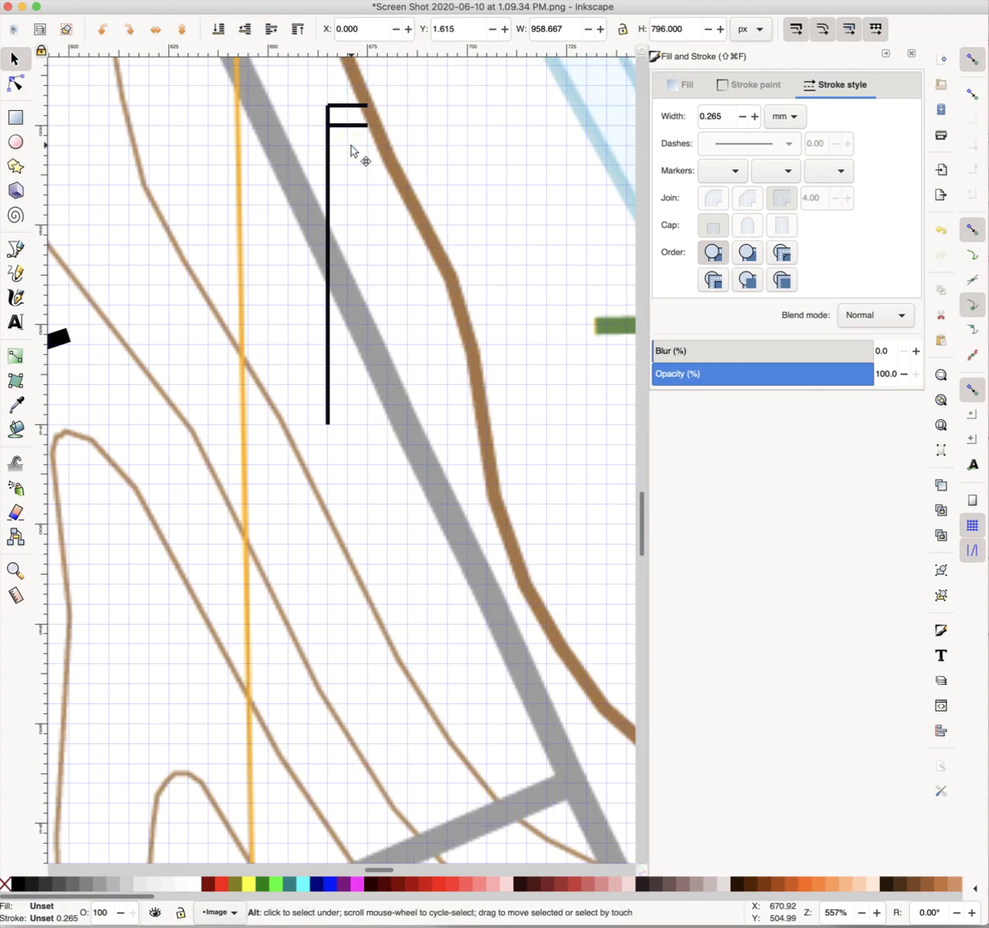
key("super+z")
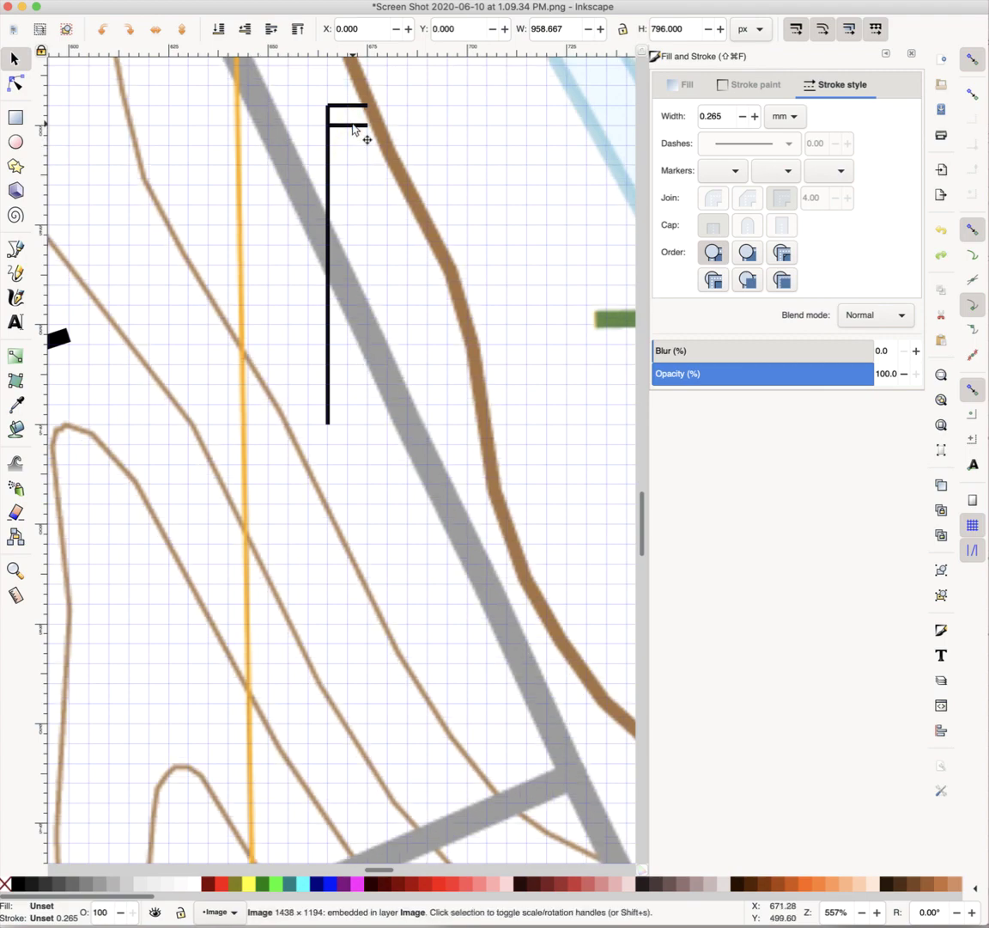
- Duplicate the second tick and position the copy below it along the vertical line
left_click(353, 126)
left_click_drag(348, 132, 352, 147)
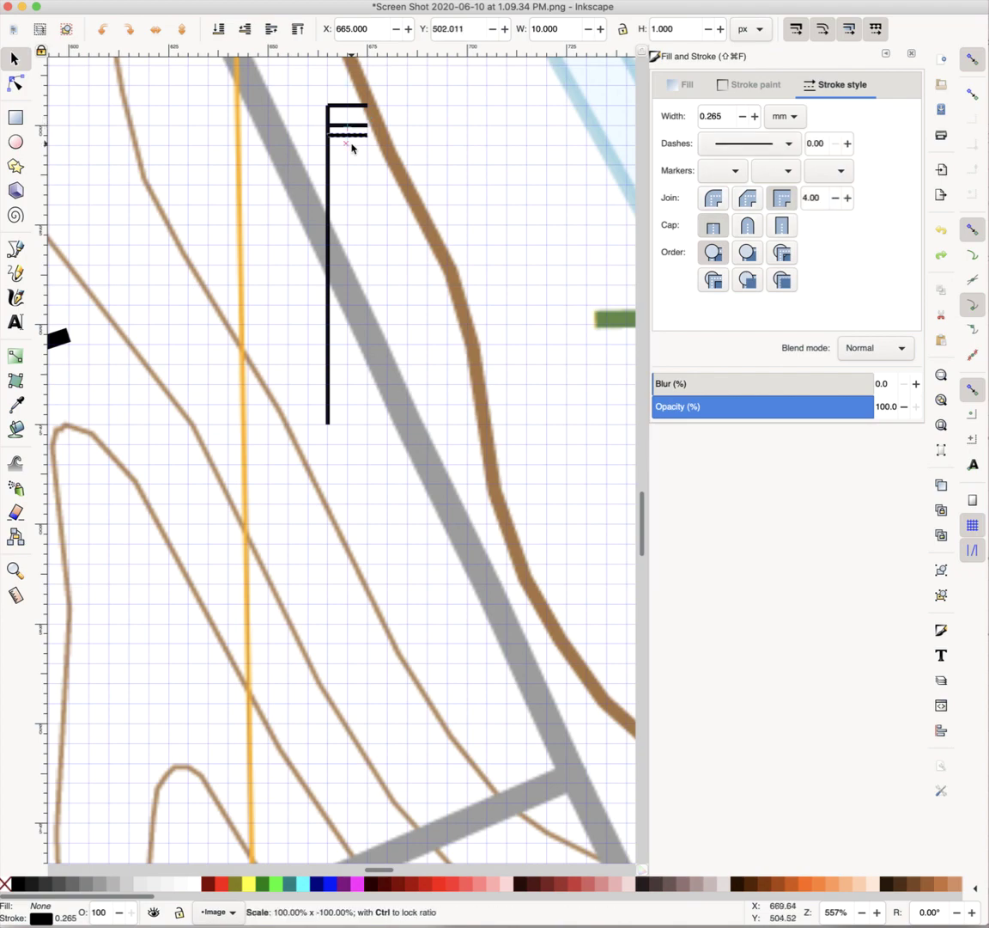
left_click_drag(351, 148, 354, 158)
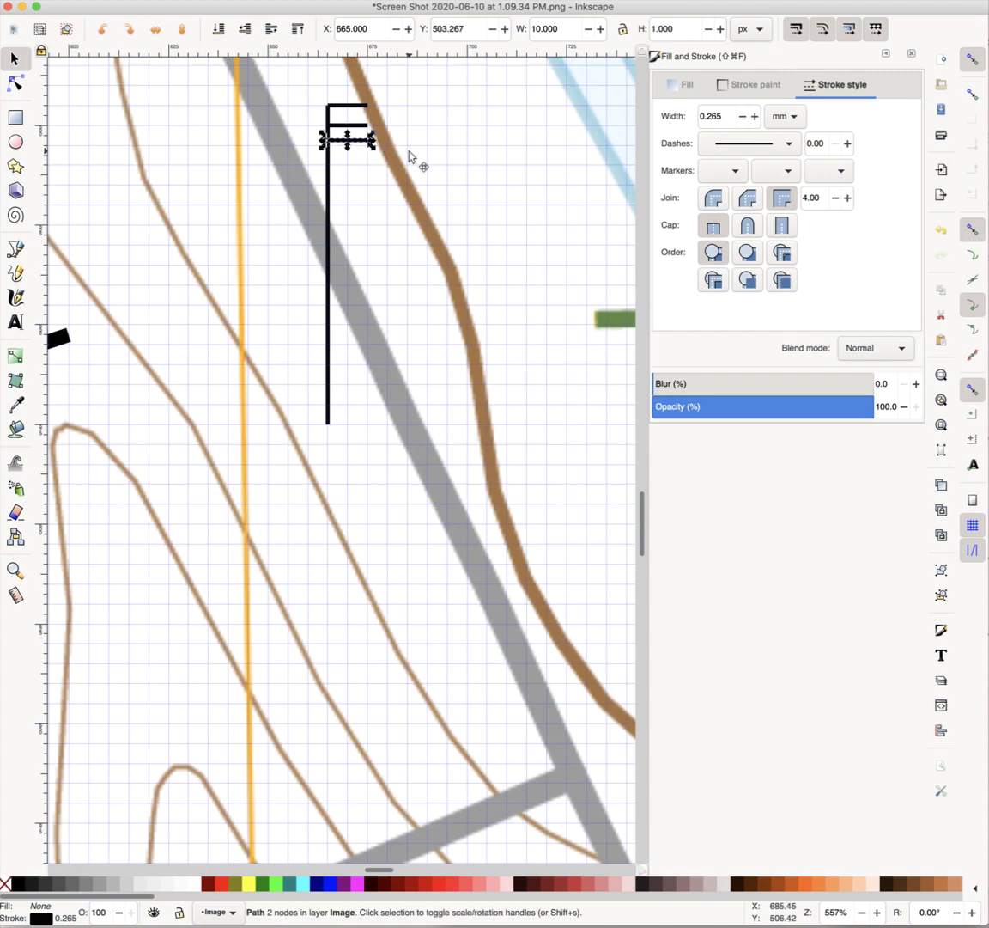
left_click_drag(369, 137, 369, 125)
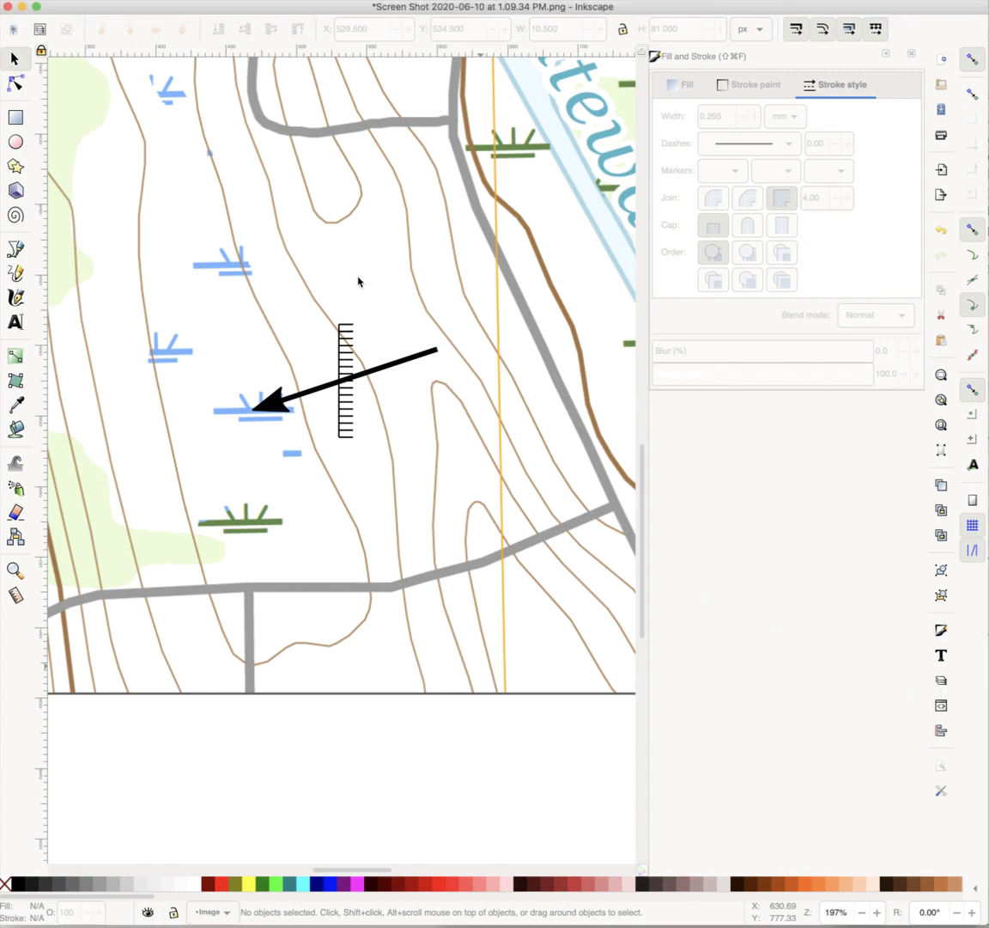
- Rotate the comb-like group of ticks so its long edge runs parallel to the thick arrow
left_click_drag(389, 297, 393, 279)
key("Escape")
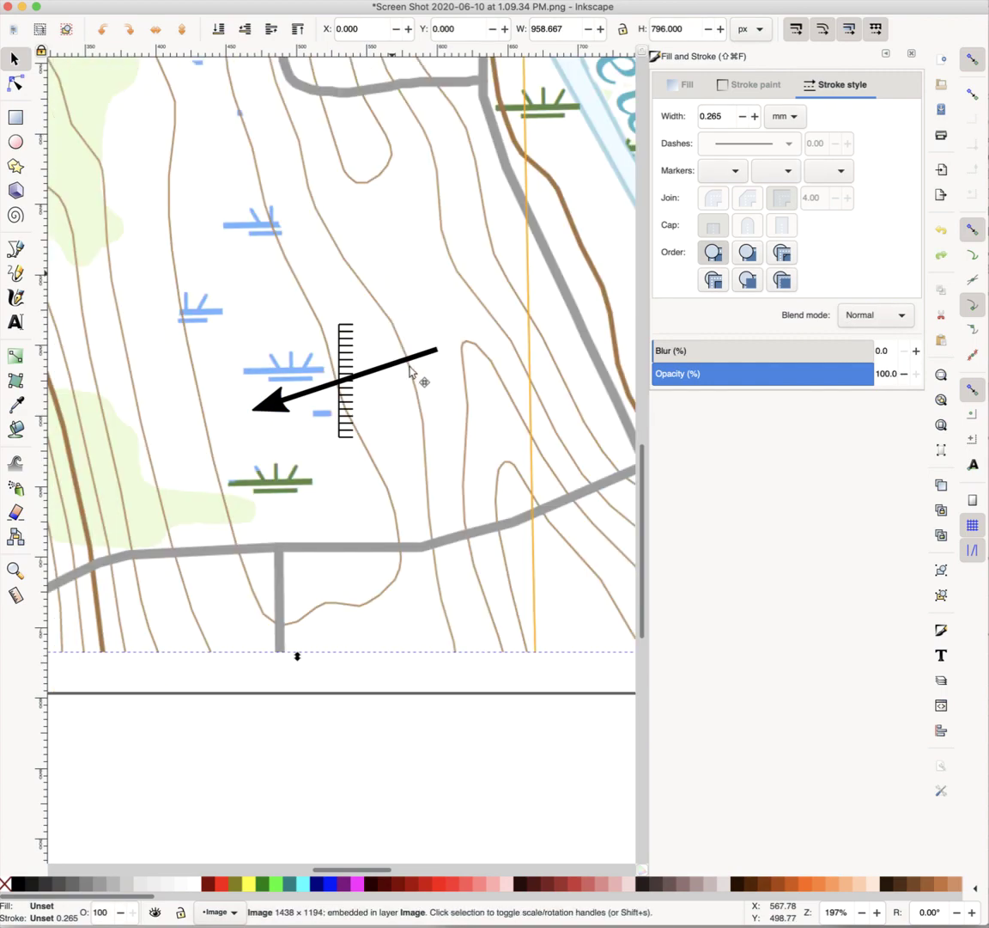
left_click(347, 359)
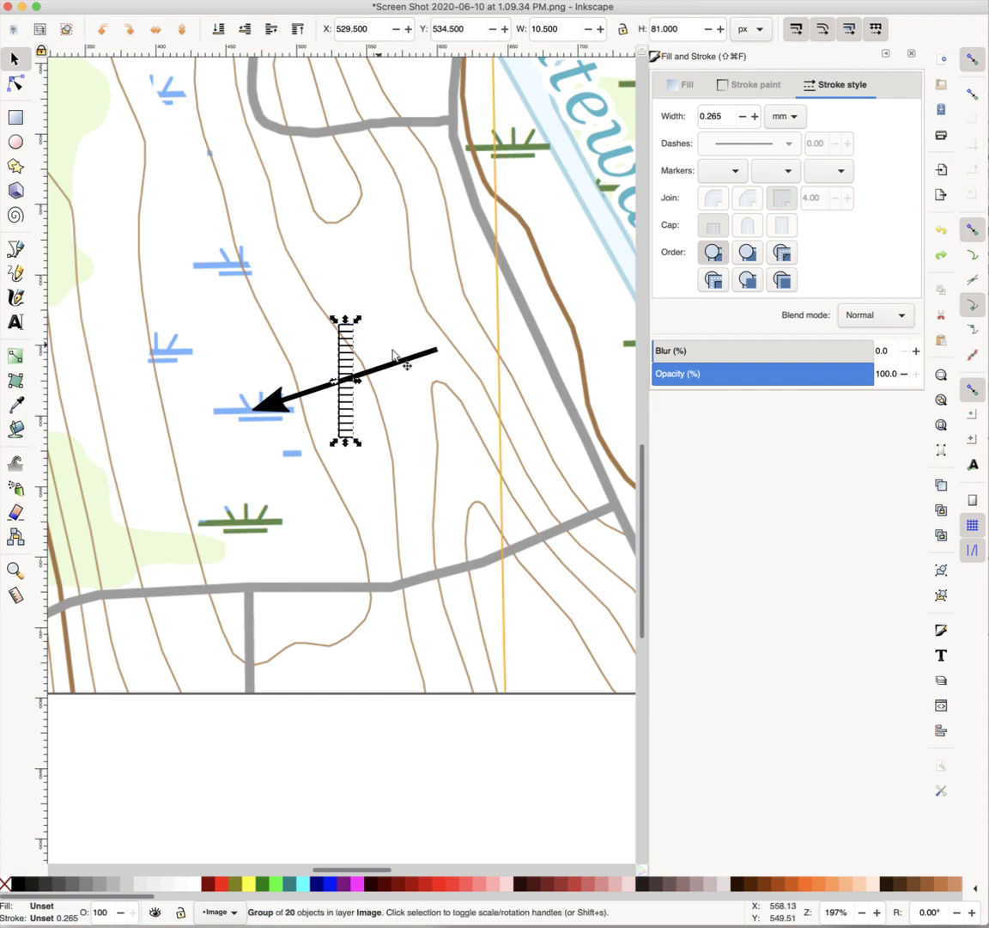
left_click(350, 336)
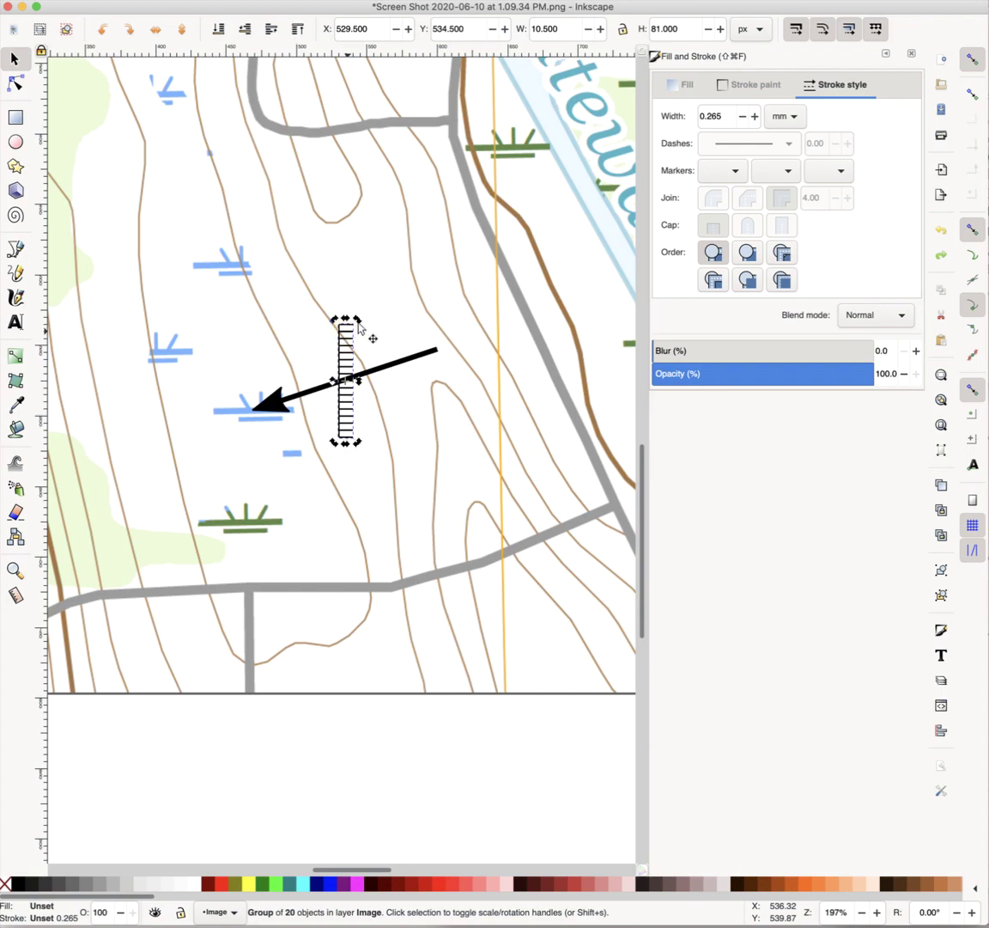
left_click_drag(360, 322, 393, 372)
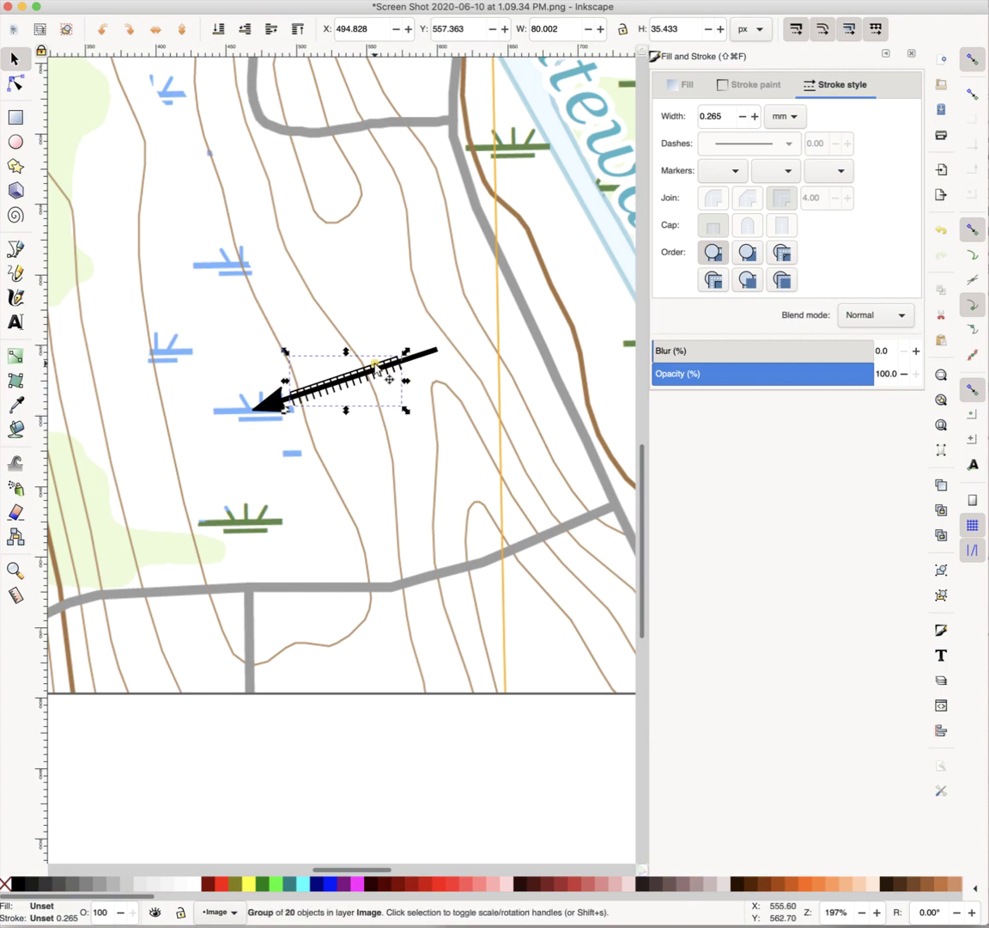
- Scale the rotated tick group to about 107 by 44 px so its ticks line the lower side of the arrow's shaft
left_click_drag(405, 352, 439, 349)
left_click_drag(441, 350, 444, 350)
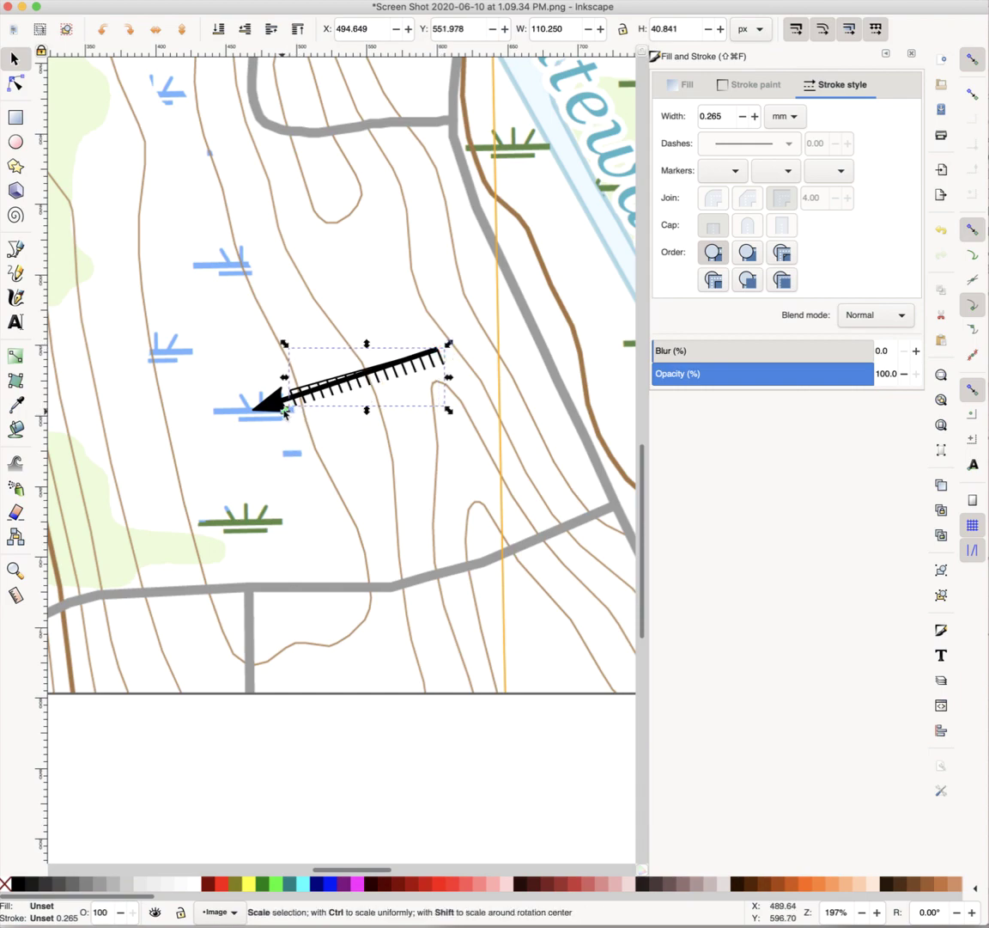
left_click_drag(286, 415, 290, 418)
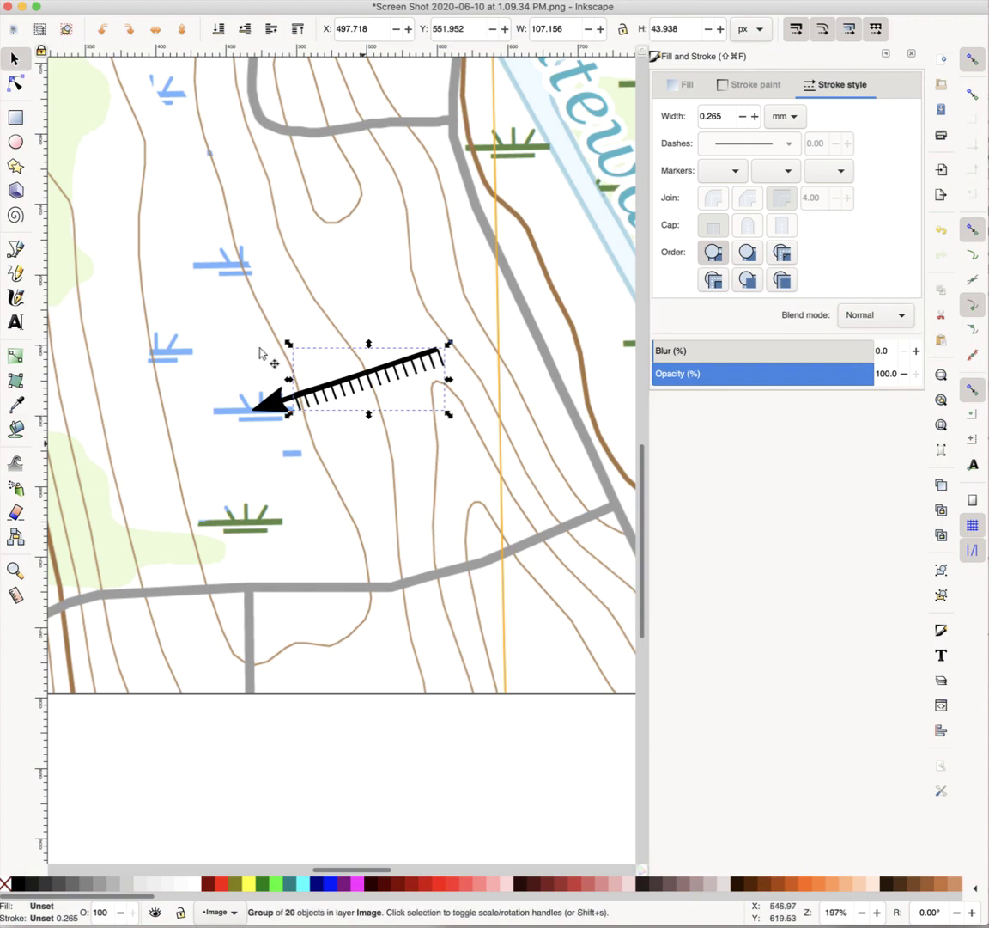
left_click(228, 313)
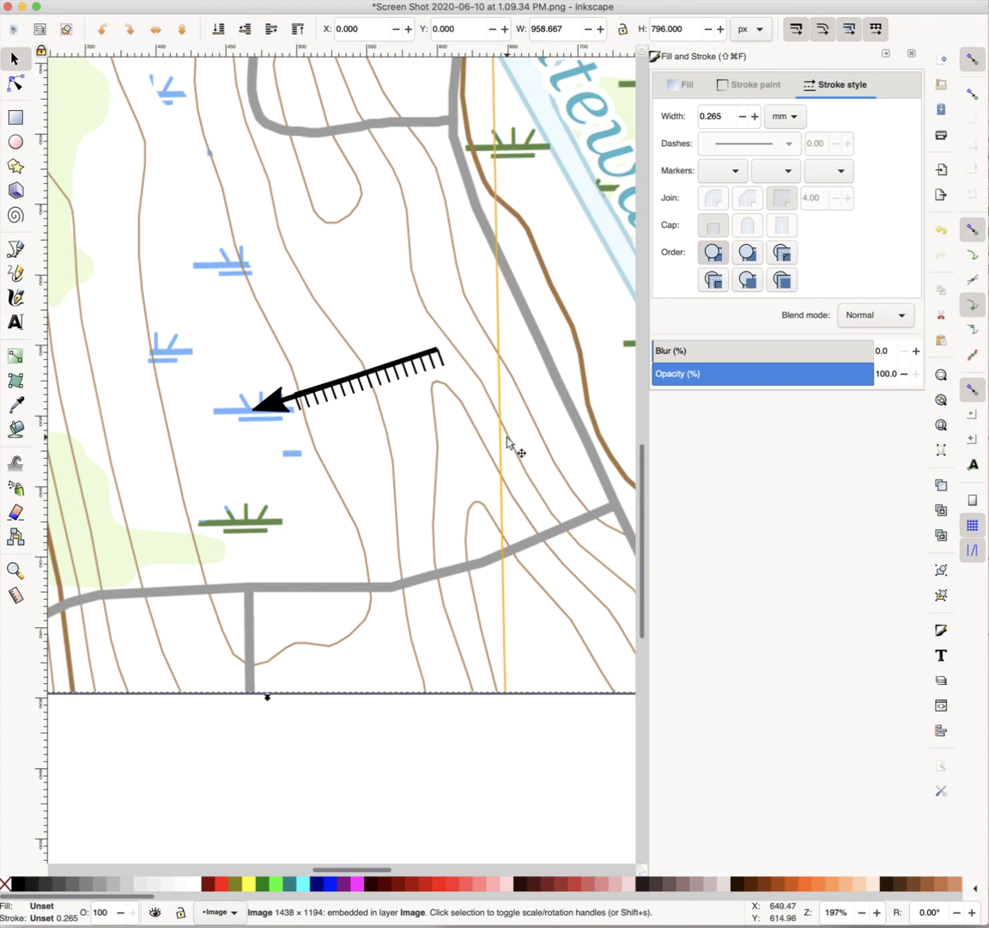
- Switch to Chrome and open Google Maps in a new window placed over the existing ones
key("super+Tab")
key("super+Tab")
key("super+Tab")
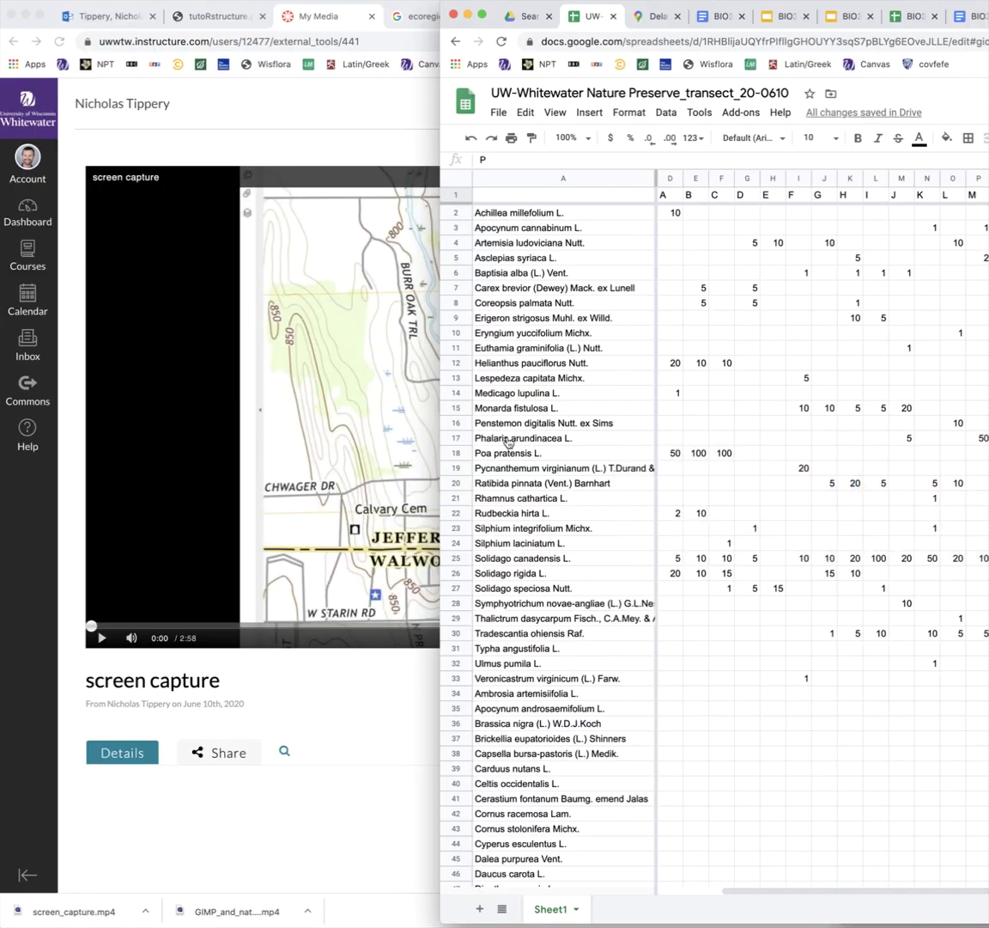
key("super+n")
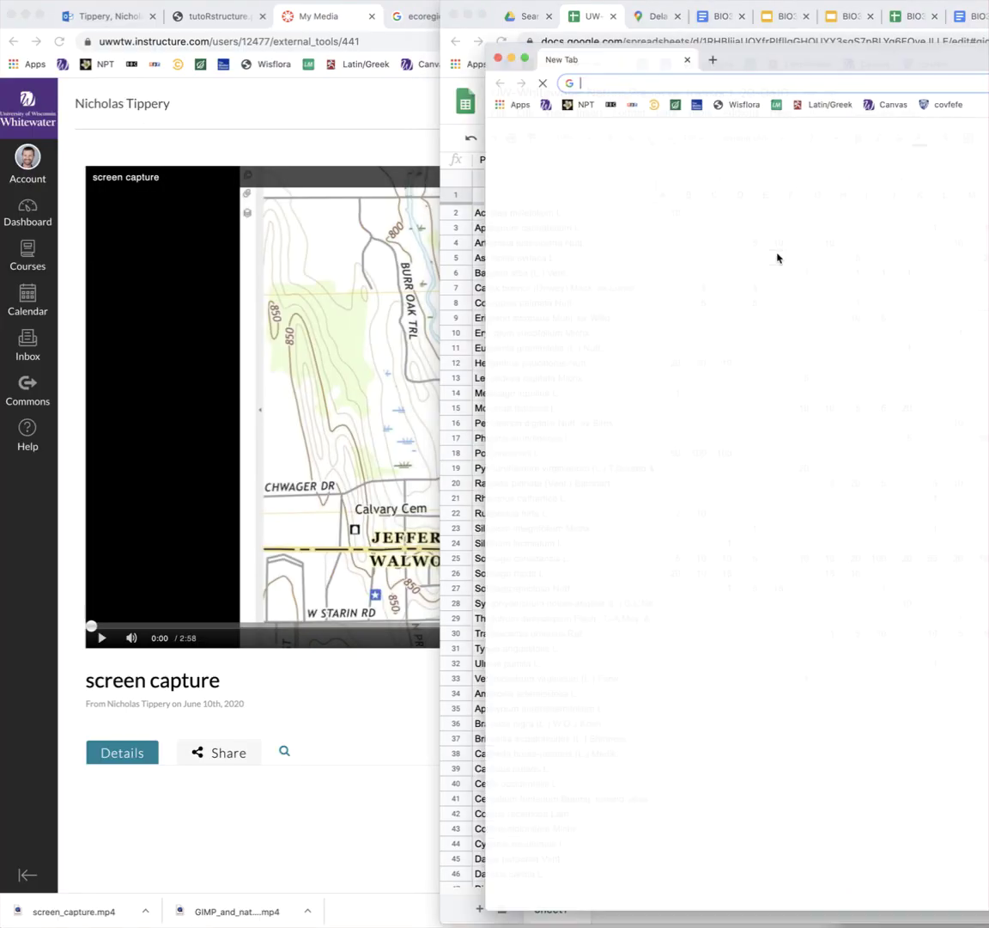
left_click_drag(826, 44, 364, 19)
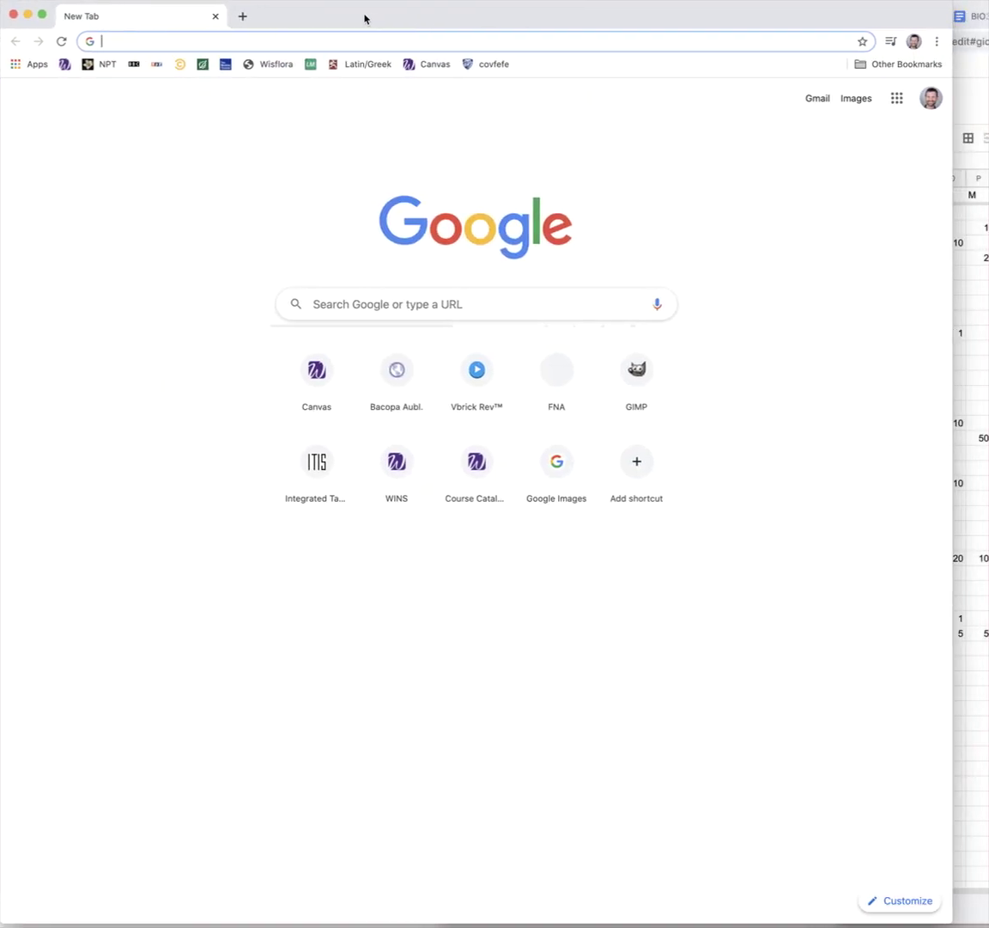
type("map")
key("Return")
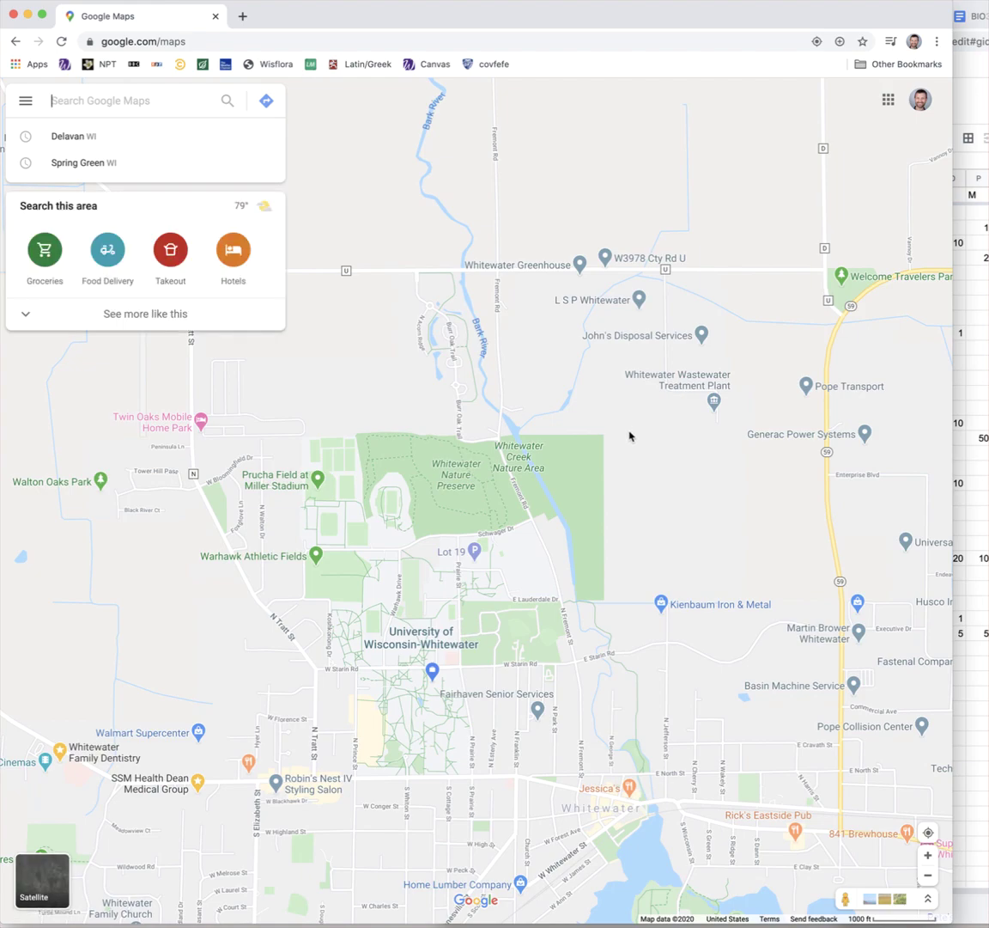
- Frame the Whitewater Nature Preserve between Burr Oak Trail and Schwager Dr in satellite view and capture a screenshot of that area
scroll(521, 503, "down", 2)
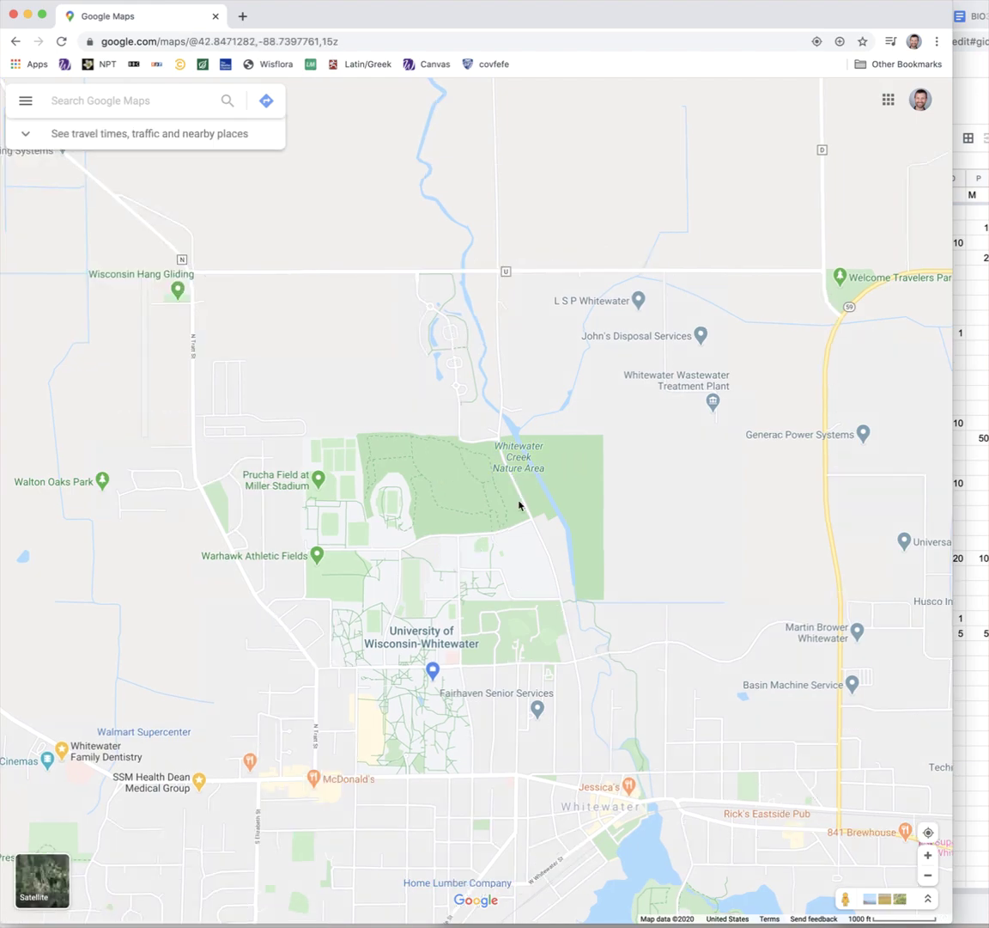
scroll(518, 505, "up", 4)
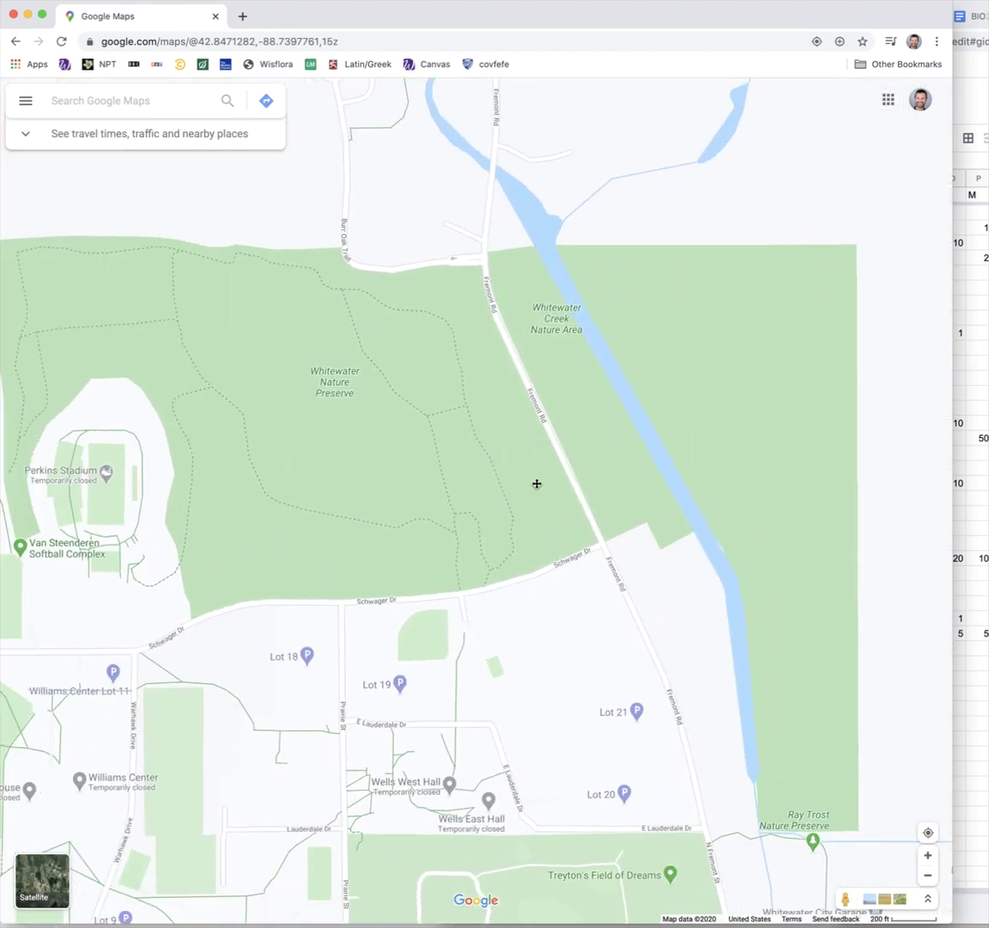
scroll(508, 436, "up", 3)
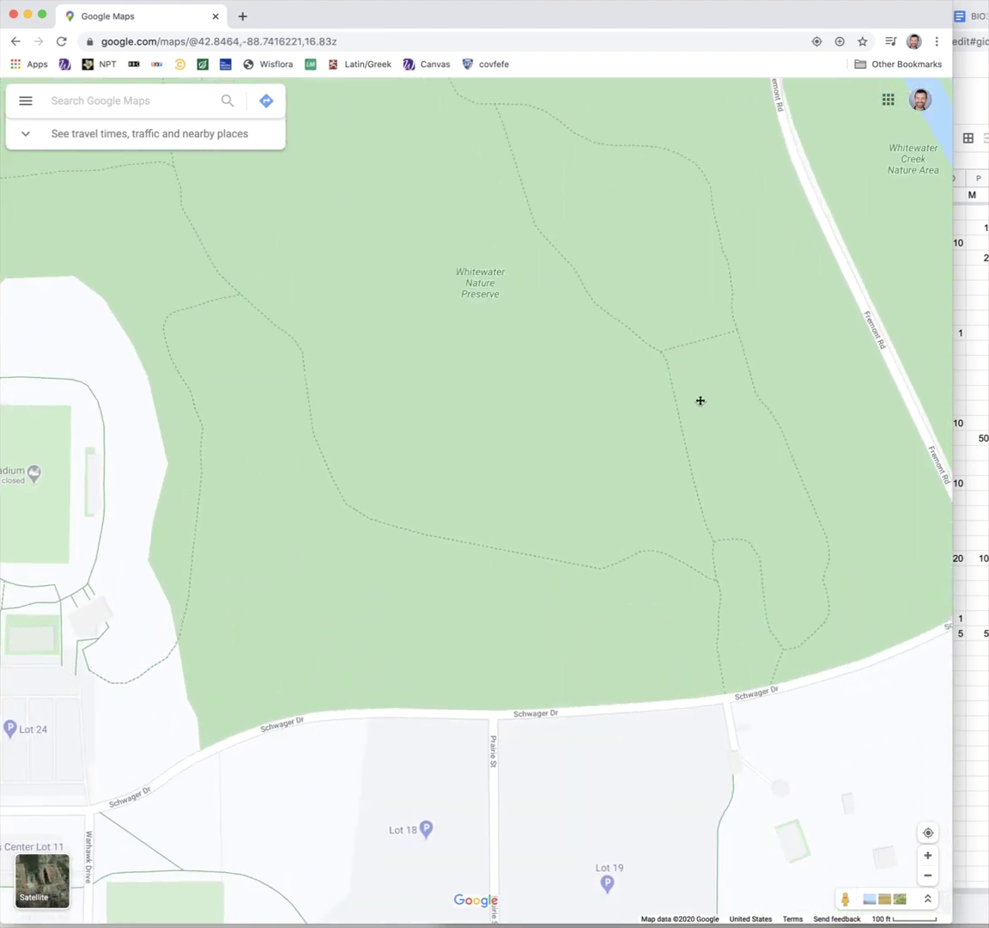
left_click_drag(668, 489, 671, 489)
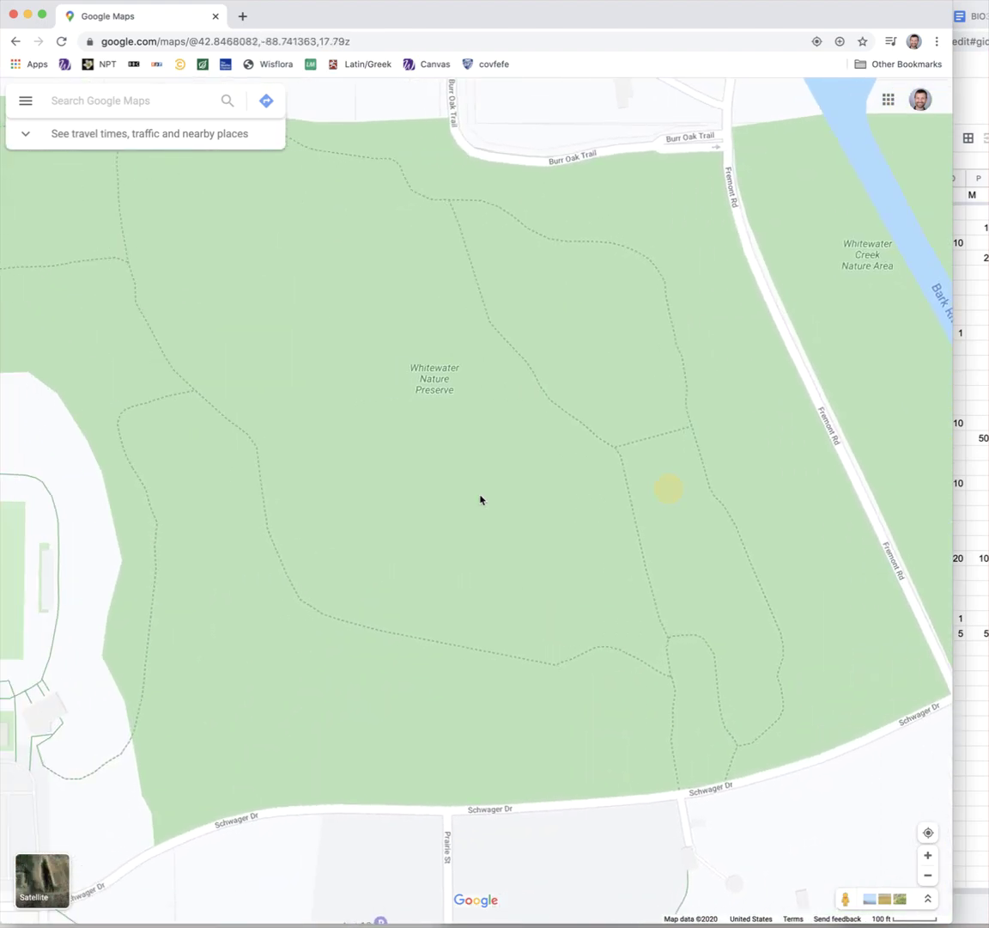
left_click(26, 880)
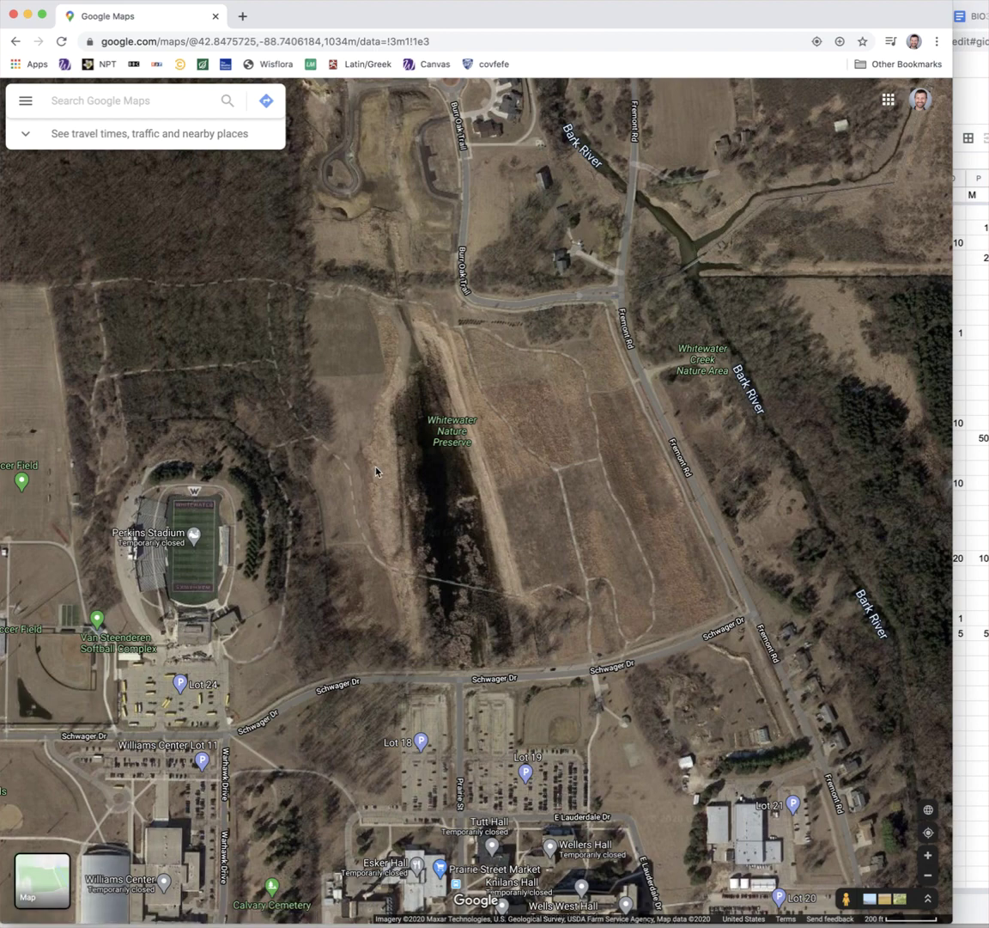
scroll(375, 472, "up", 1)
left_click_drag(450, 497, 397, 542)
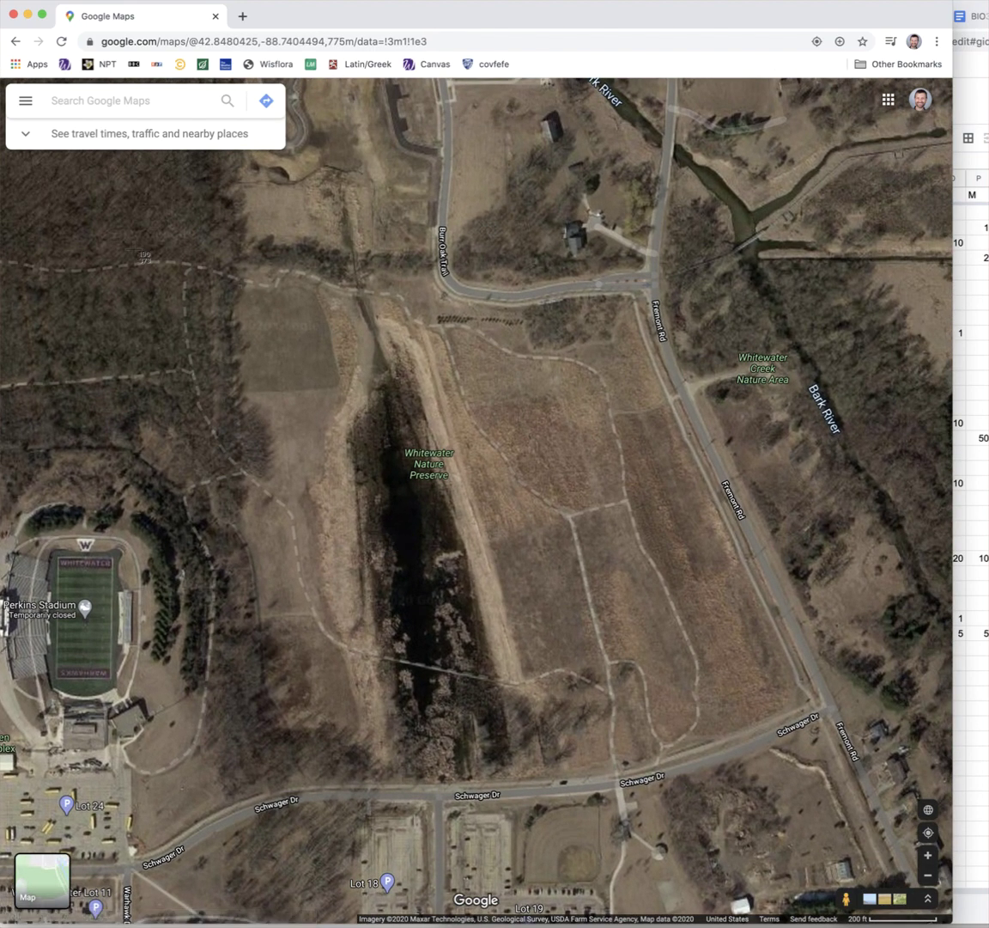
left_click_drag(131, 227, 878, 832)
- Switch to Finder, close the iMovie info window, and move the new 1.42.01 PM screenshot from the Desktop to the home folder
key("super+Tab")
key("super+Tab")
key("super+Tab")
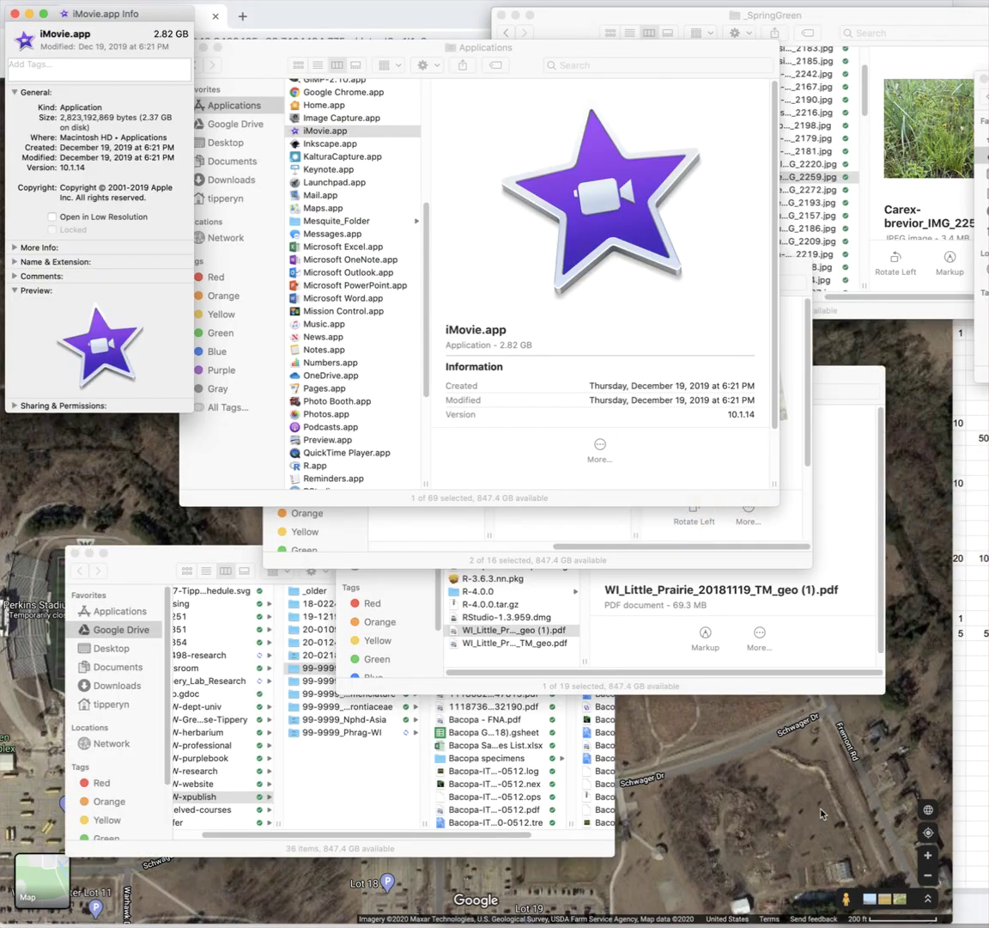
left_click(12, 13)
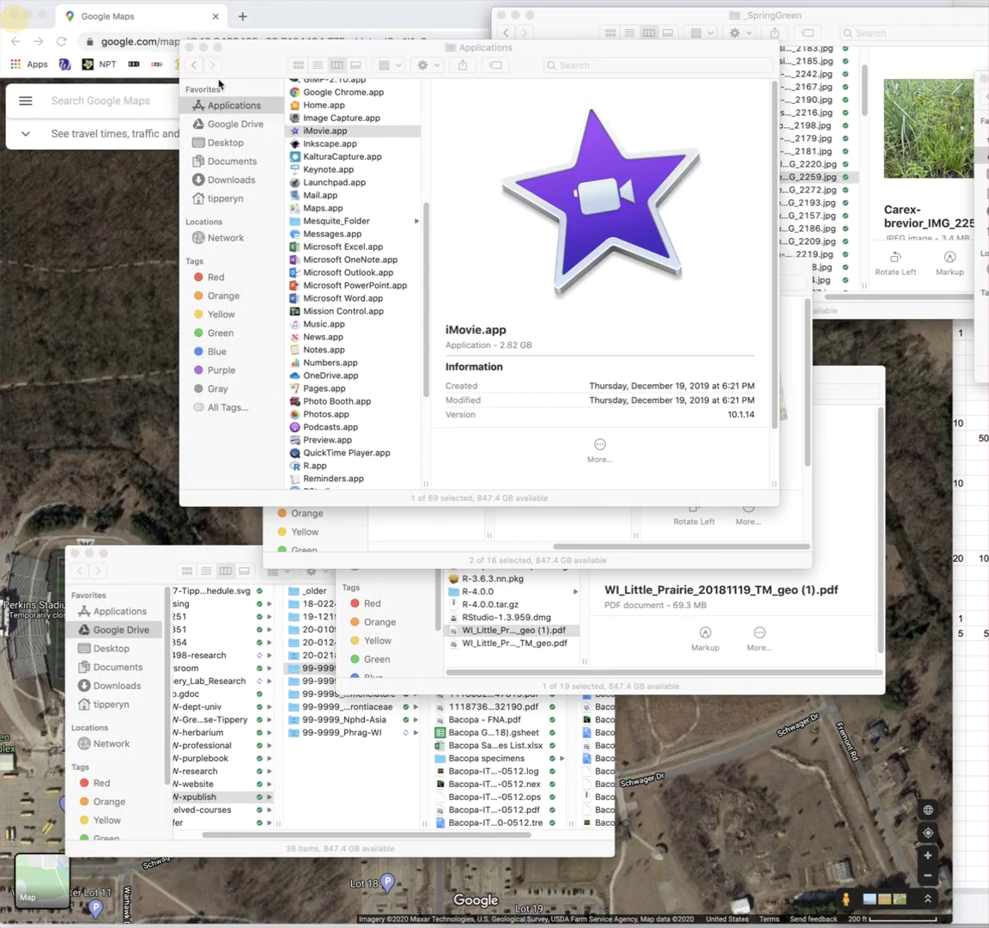
left_click(243, 147)
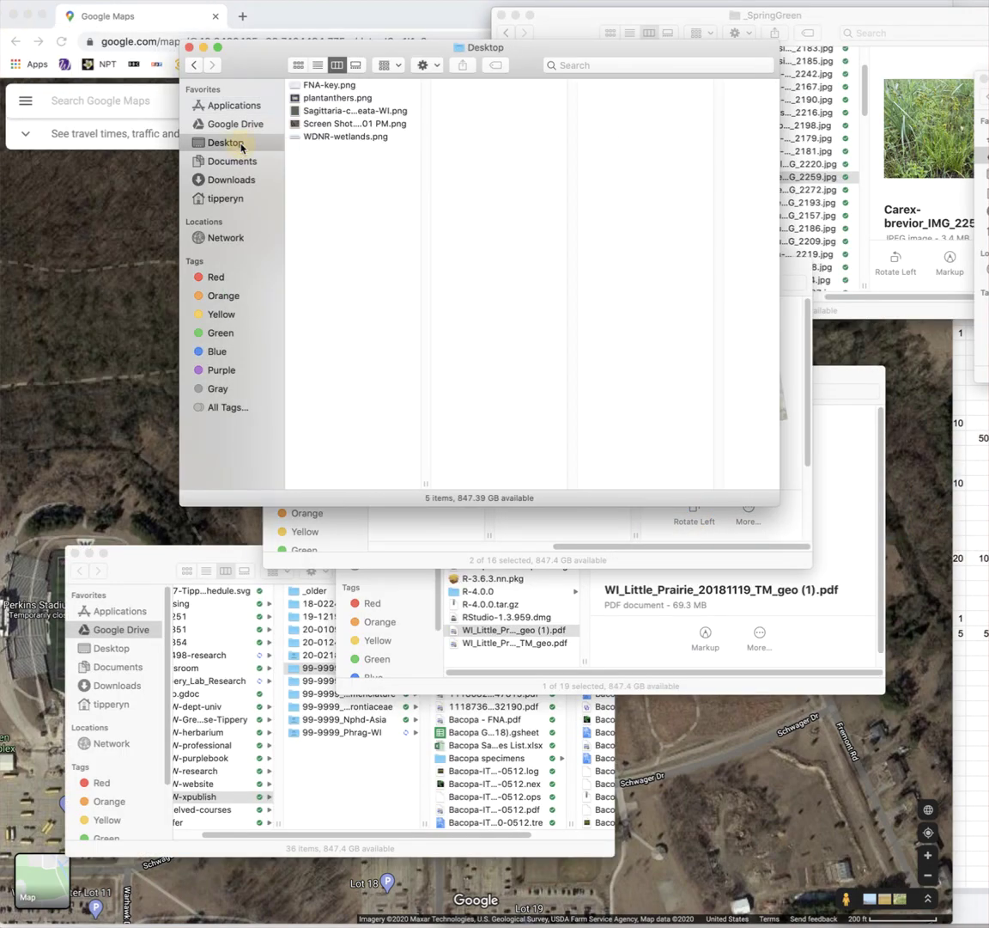
left_click(337, 125)
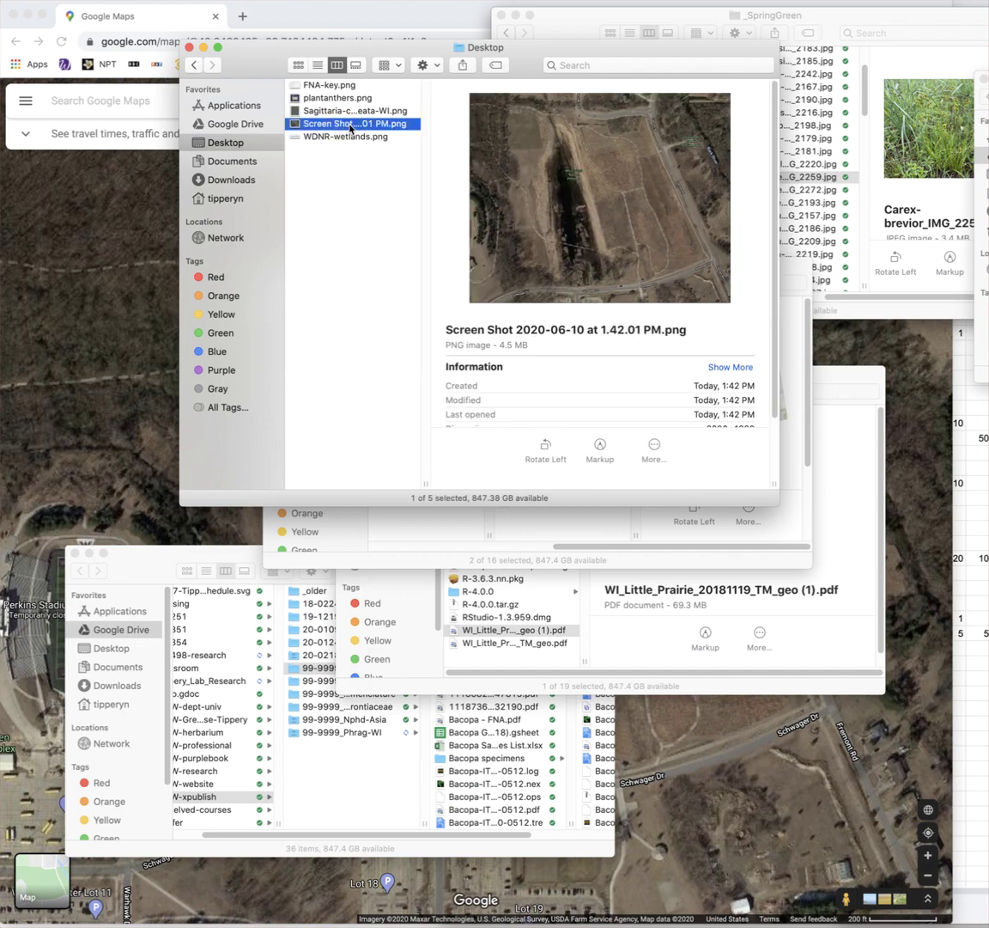
left_click_drag(349, 128, 226, 199)
- Switch to Inkscape and import Screen Shot 2020-06-10 at 1.42.01 PM.png, embedded, with DPI from file and rendering mode None (auto)
key("super+Tab")
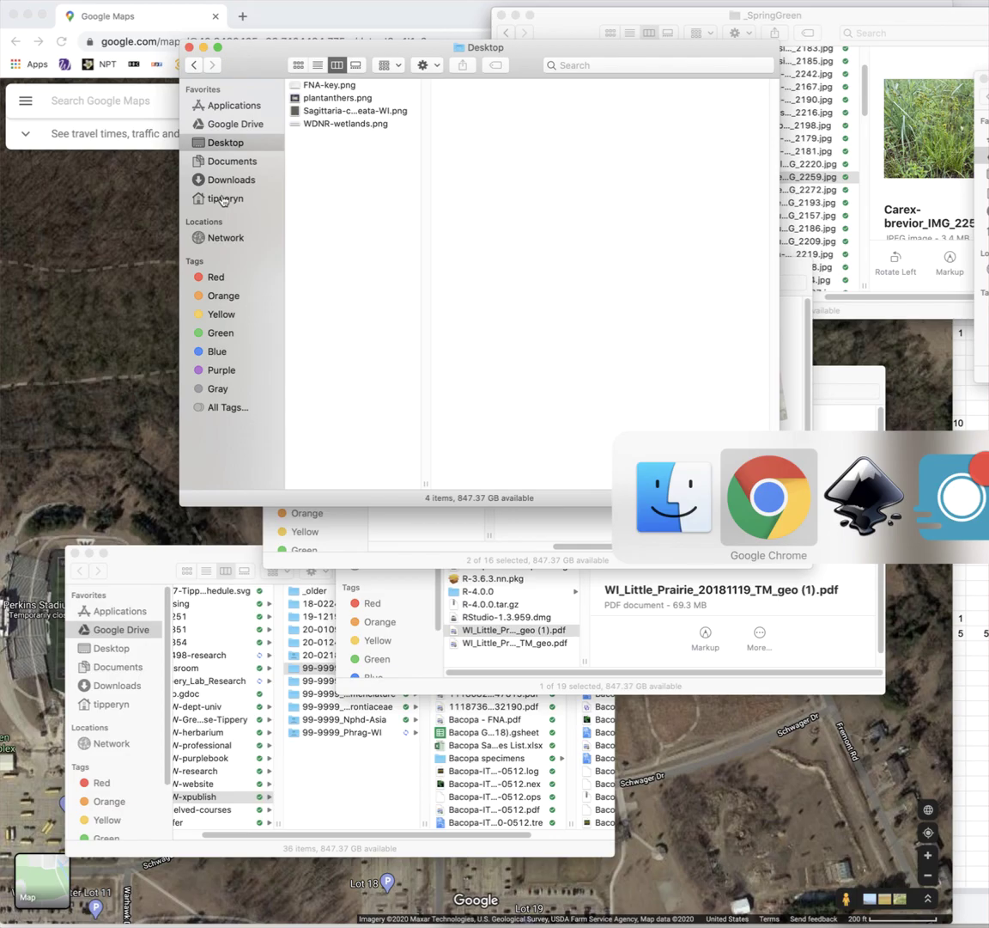
key("super+Tab")
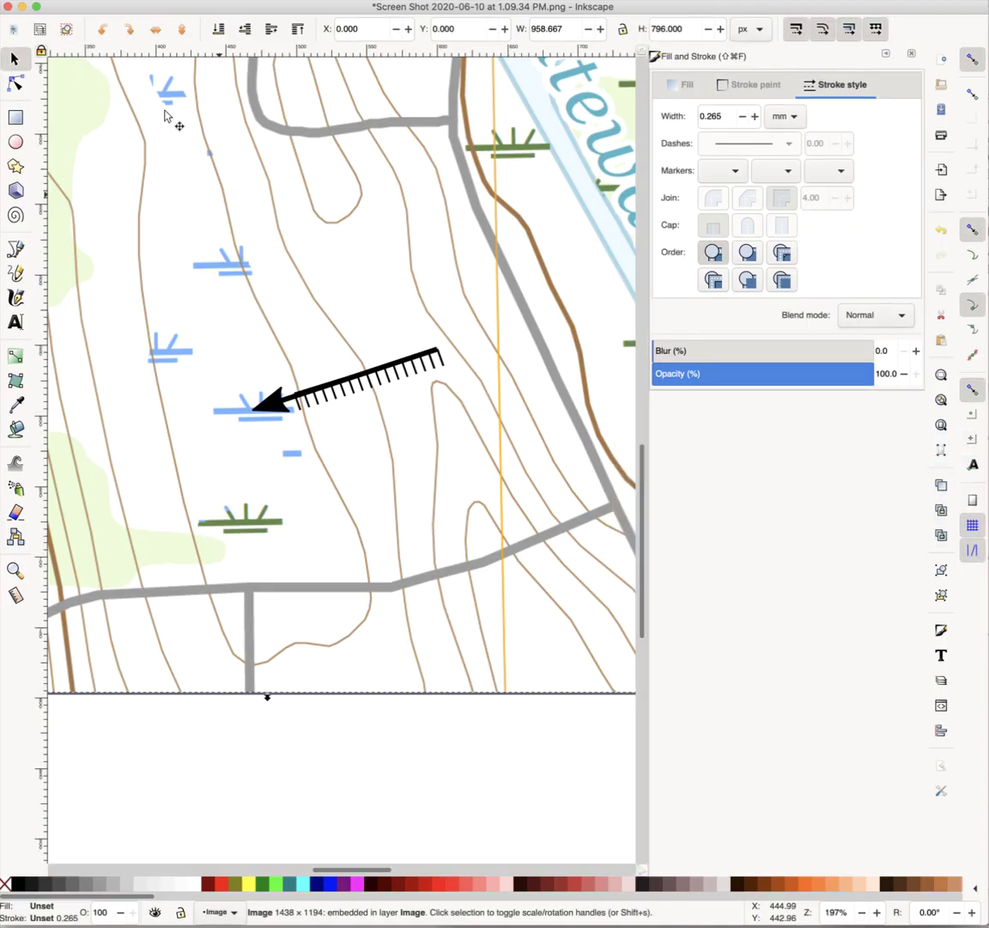
key("alt")
key("super+i")
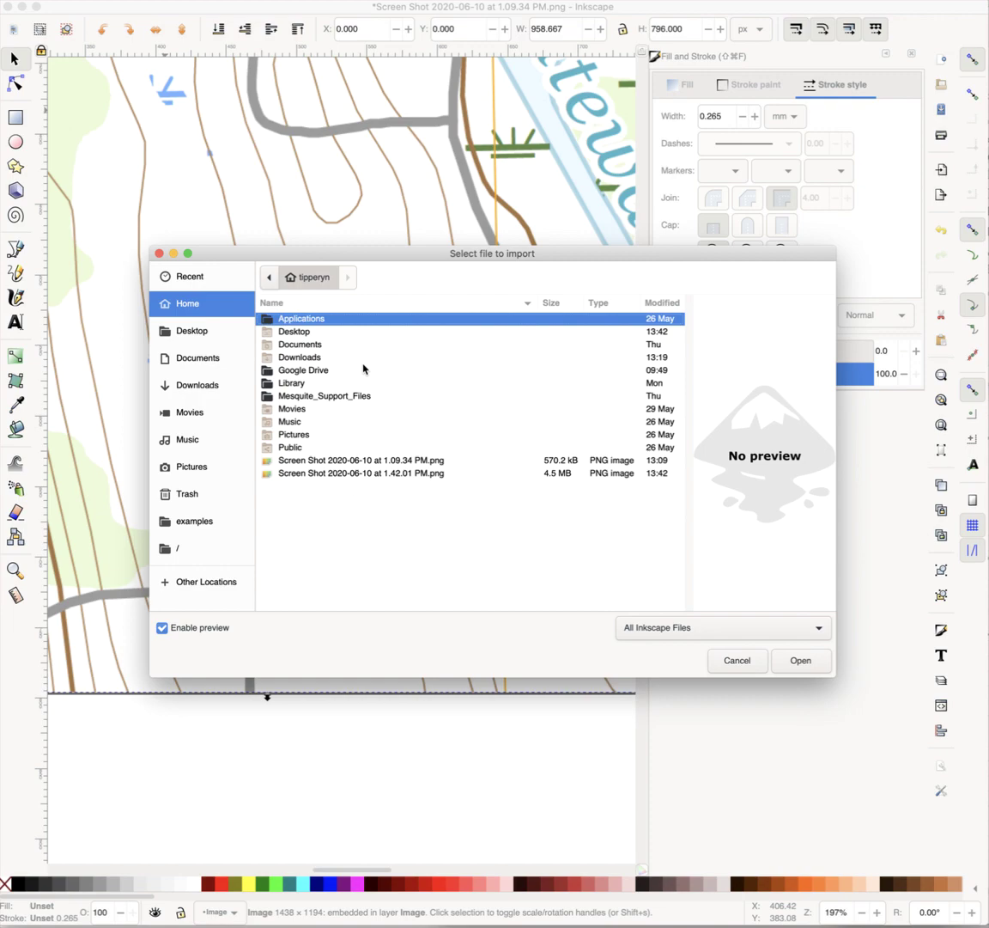
left_click(353, 473)
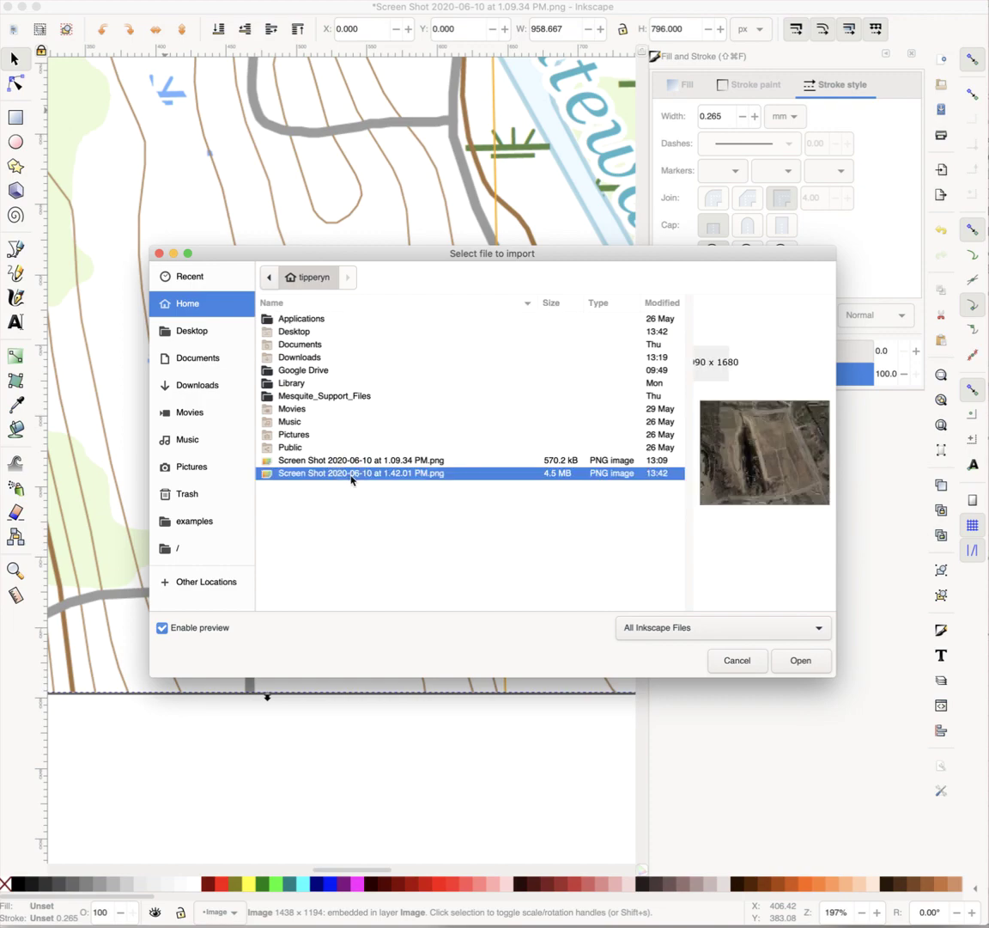
left_click(783, 658)
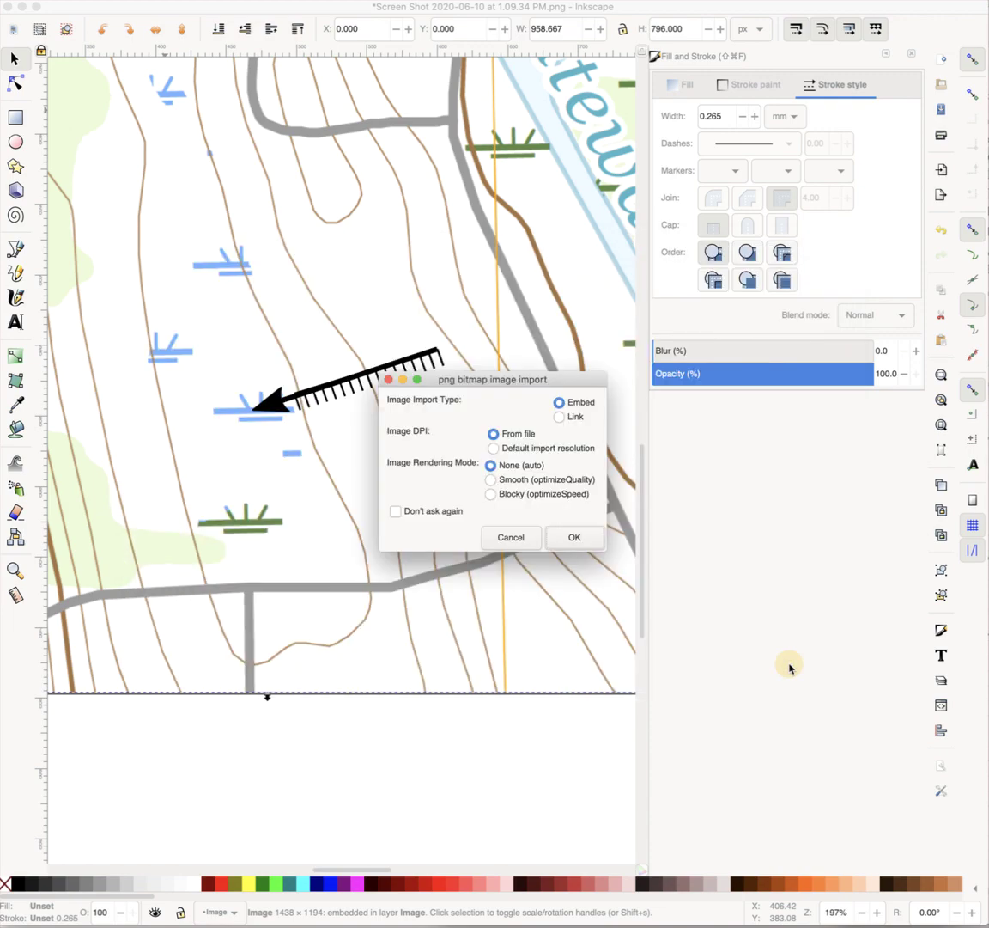
left_click(574, 538)
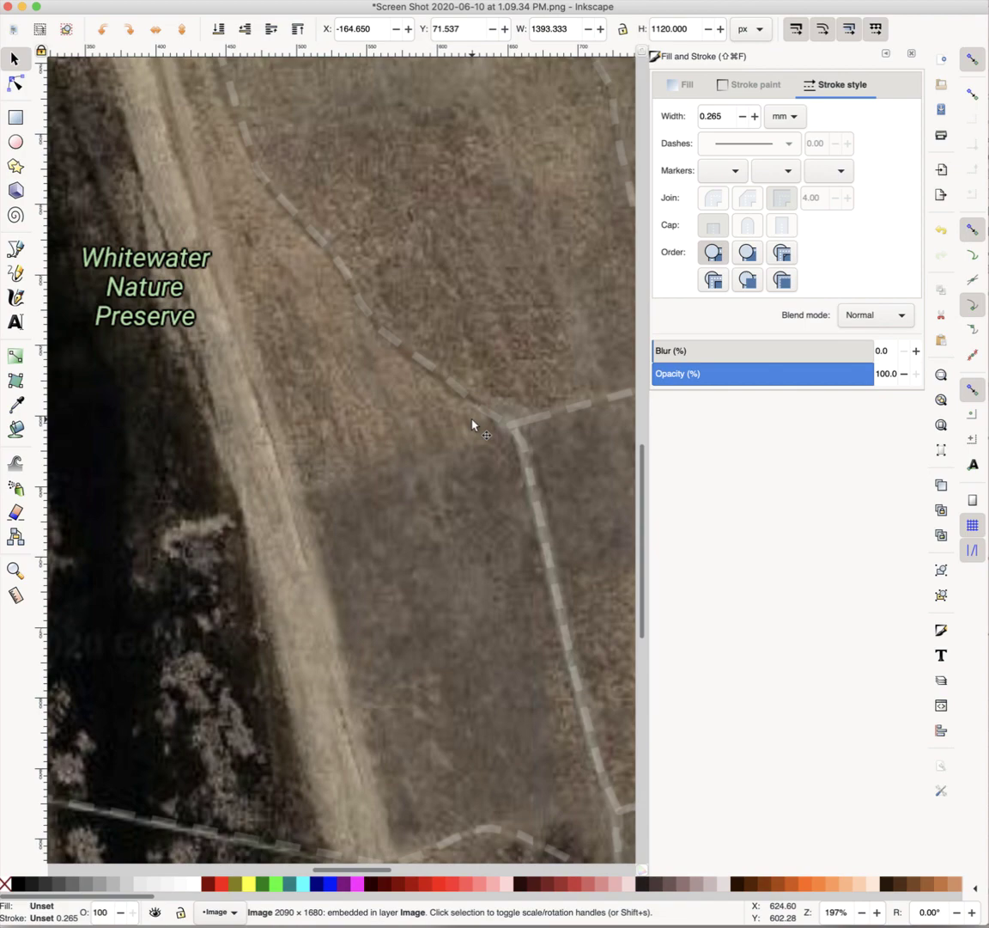
- Lower the imported aerial image's opacity to about 41% so the map shows through it
key("3")
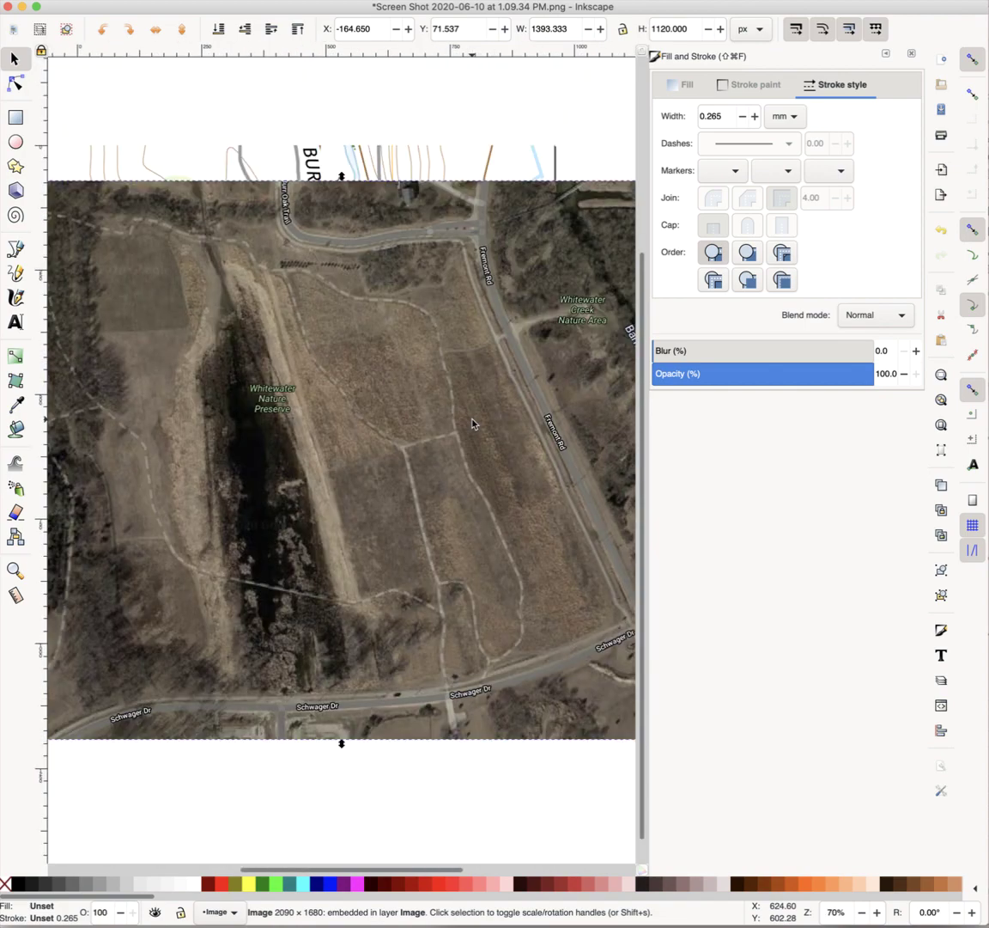
key("minus")
key("minus")
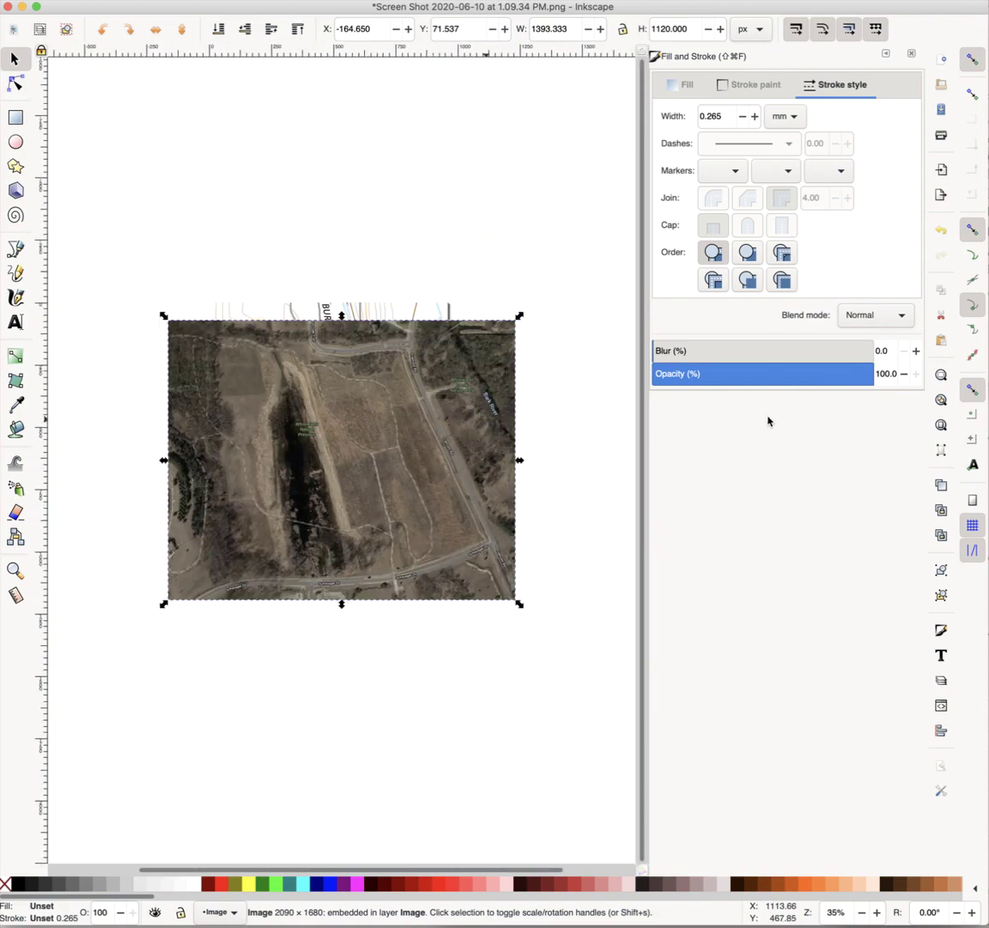
left_click(744, 374)
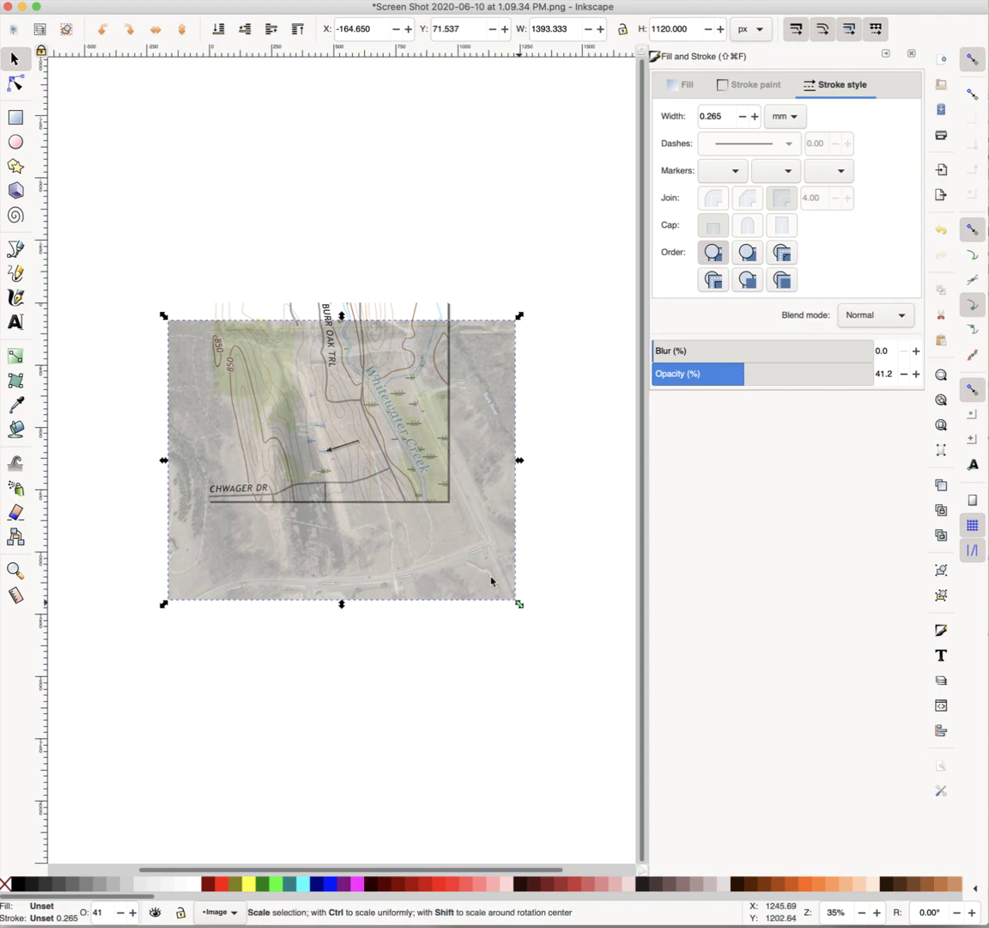
- Scale the aerial image proportionally to about 893 by 718 px and shift it over the map to about X 111, Y 49 px
left_click_drag(450, 545, 465, 517)
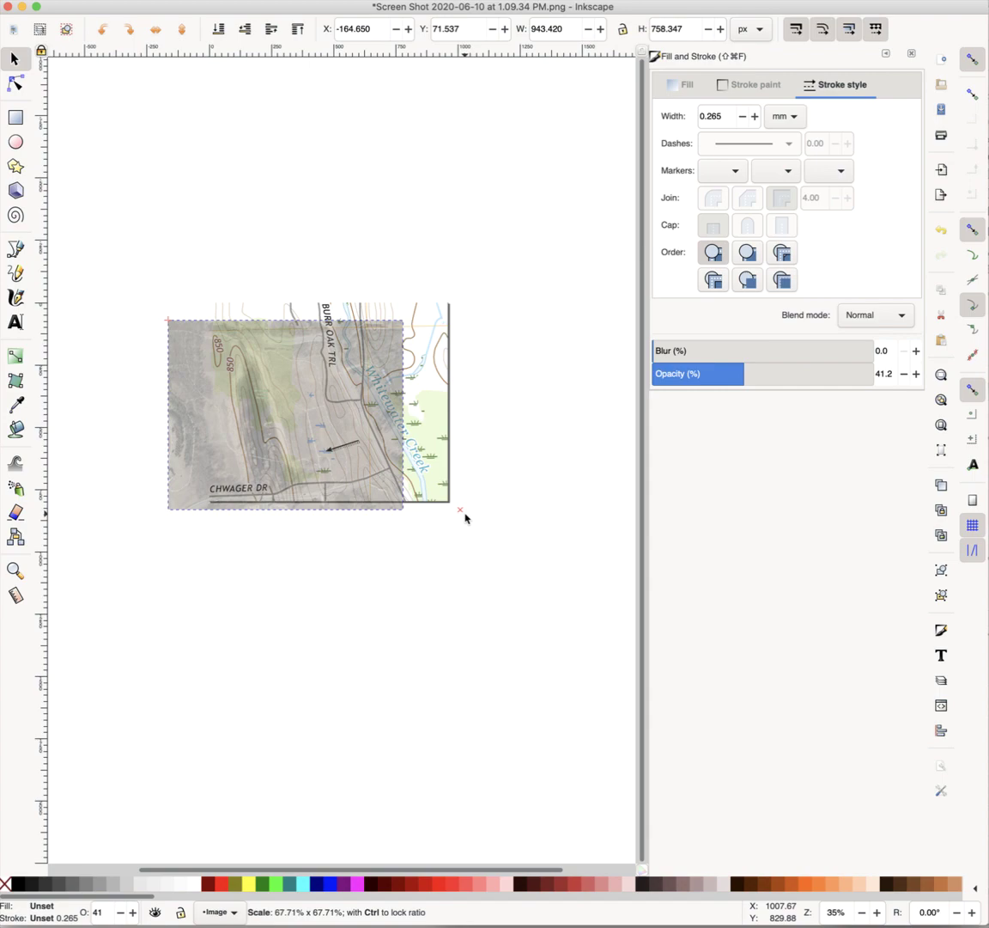
left_click_drag(456, 505, 462, 508)
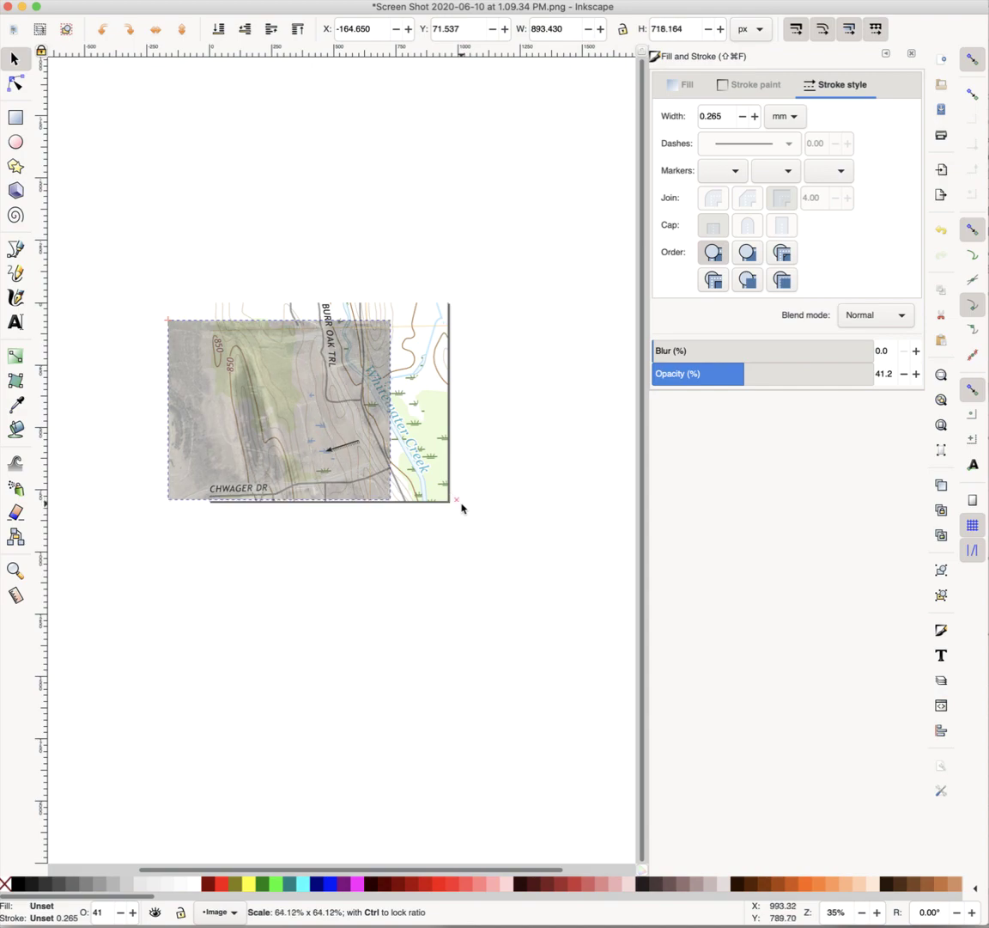
left_click_drag(461, 508, 461, 506)
left_click_drag(216, 421, 286, 414)
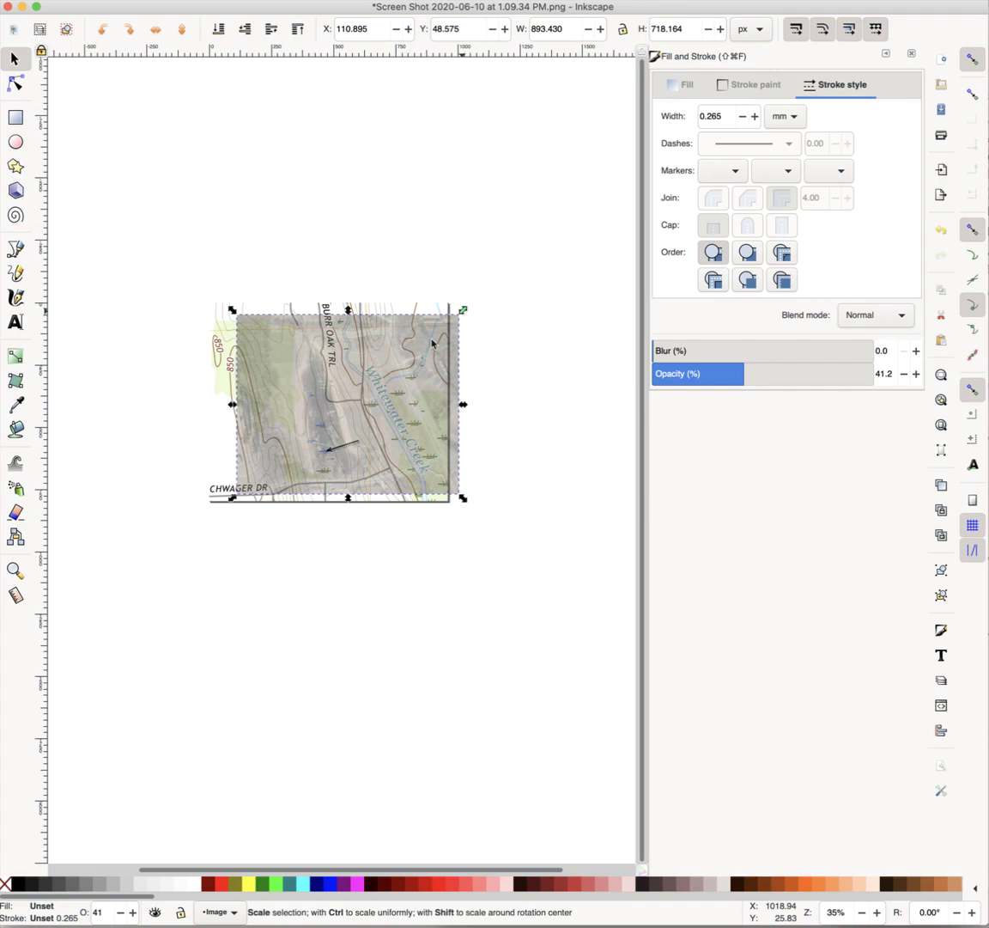
- Scale the aerial image proportionally down to about 494 by 405 px and nudge it up 10 px to match its roads to the map
mouse_move(422, 349)
left_mouse_down()
mouse_move(399, 358)
mouse_move(410, 357)
left_mouse_up()
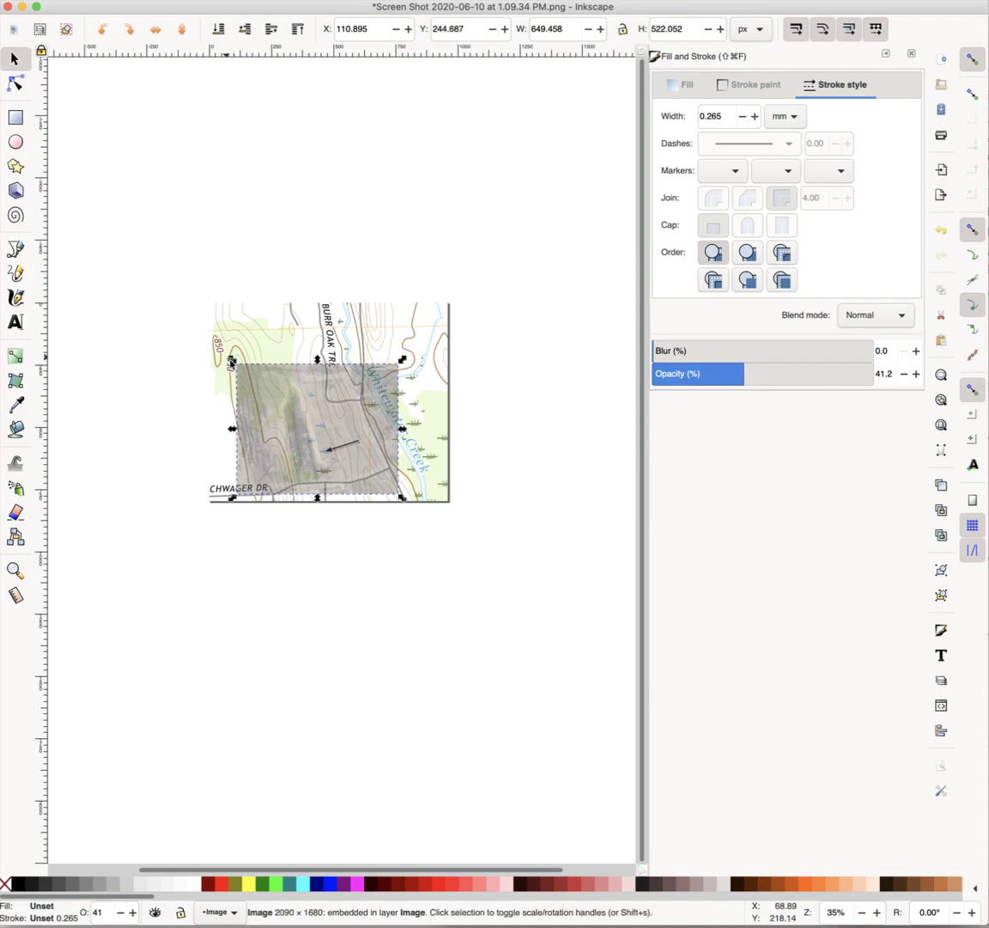
left_click_drag(248, 372, 262, 383)
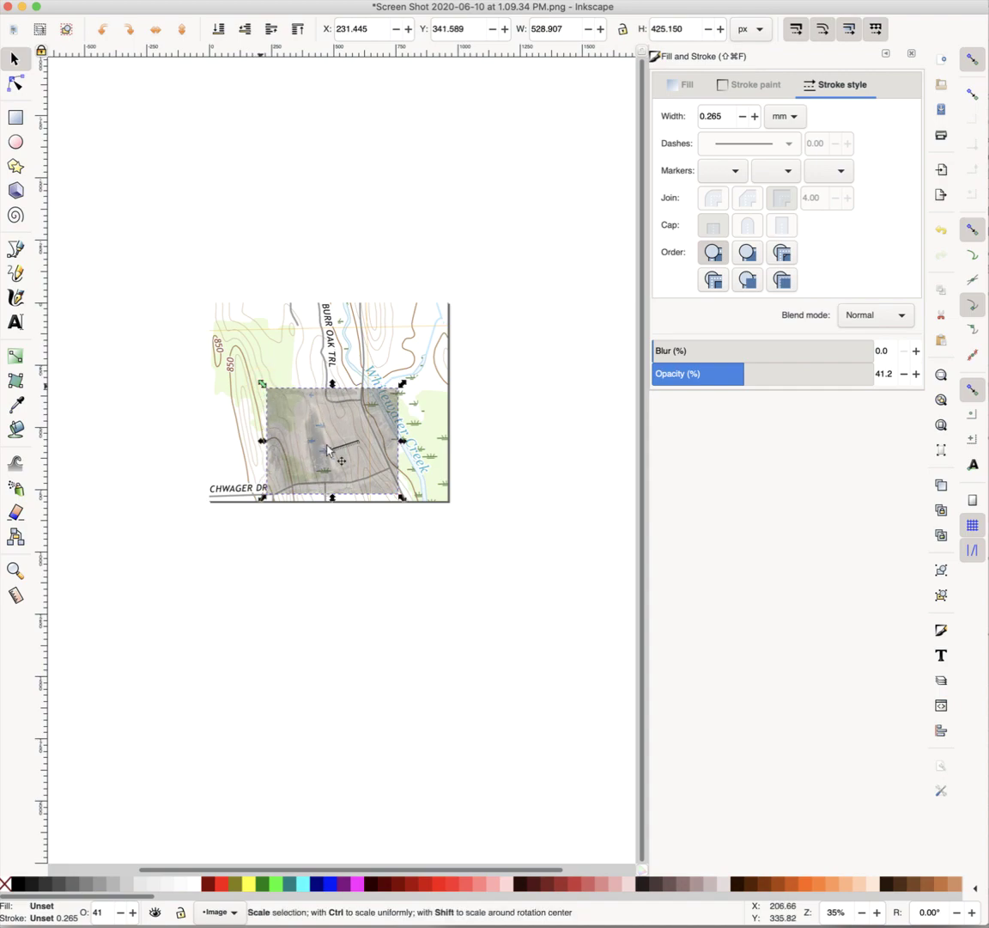
left_click_drag(261, 383, 271, 393)
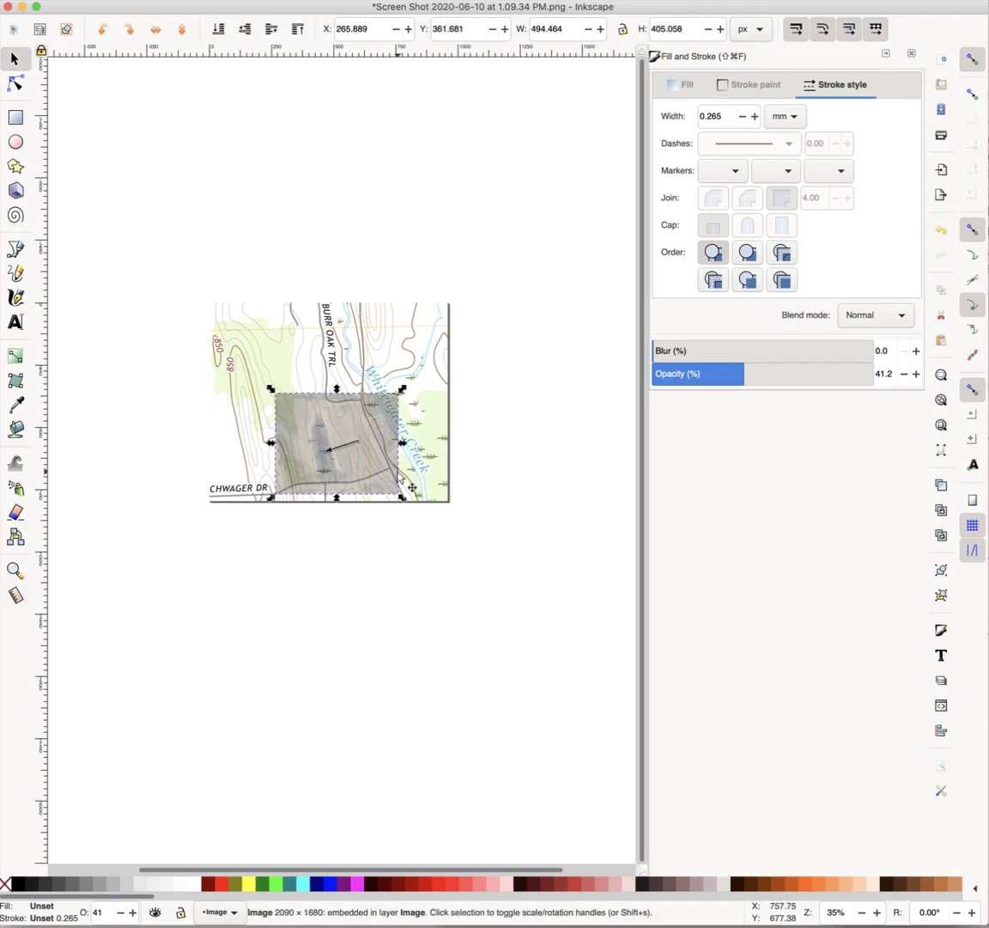
key("Up")
key("Up")
key("Up")
key("Up")
key("Up")
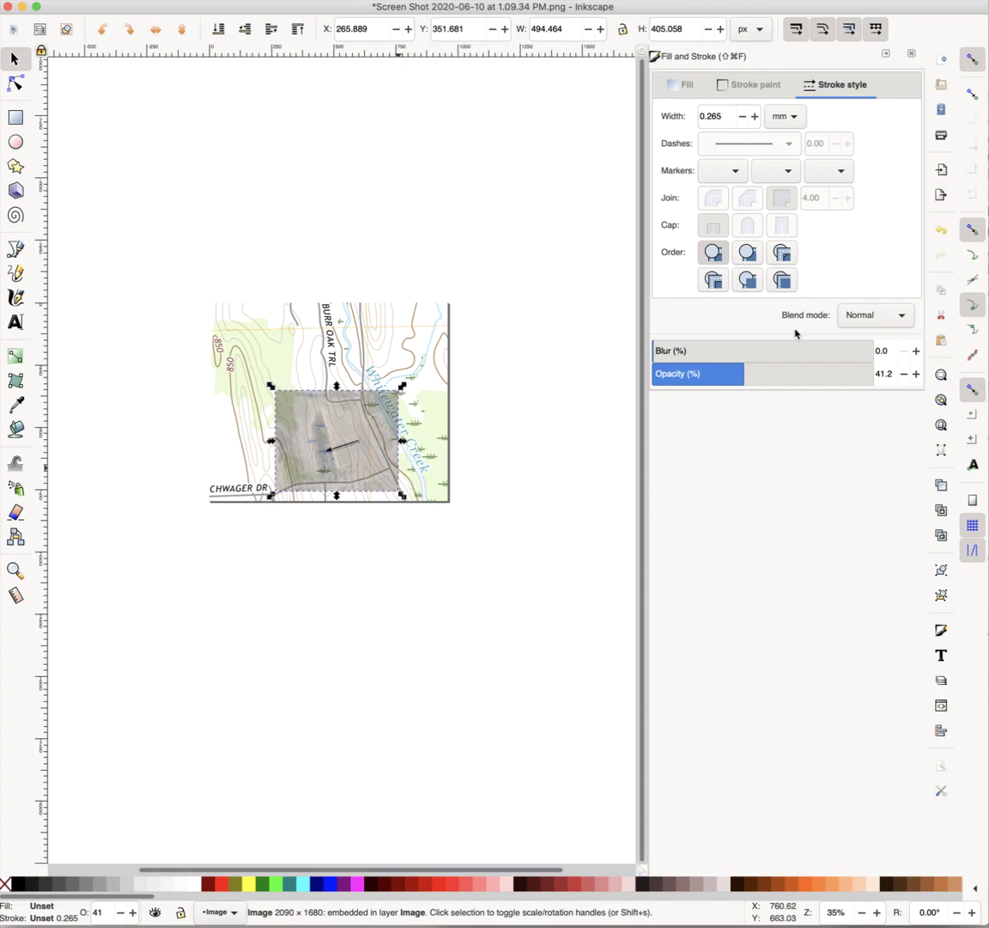
- Drop the aerial image's opacity to about 15%, raise it in stages to 100% to compare it with the map, and deselect the image
left_click(684, 367)
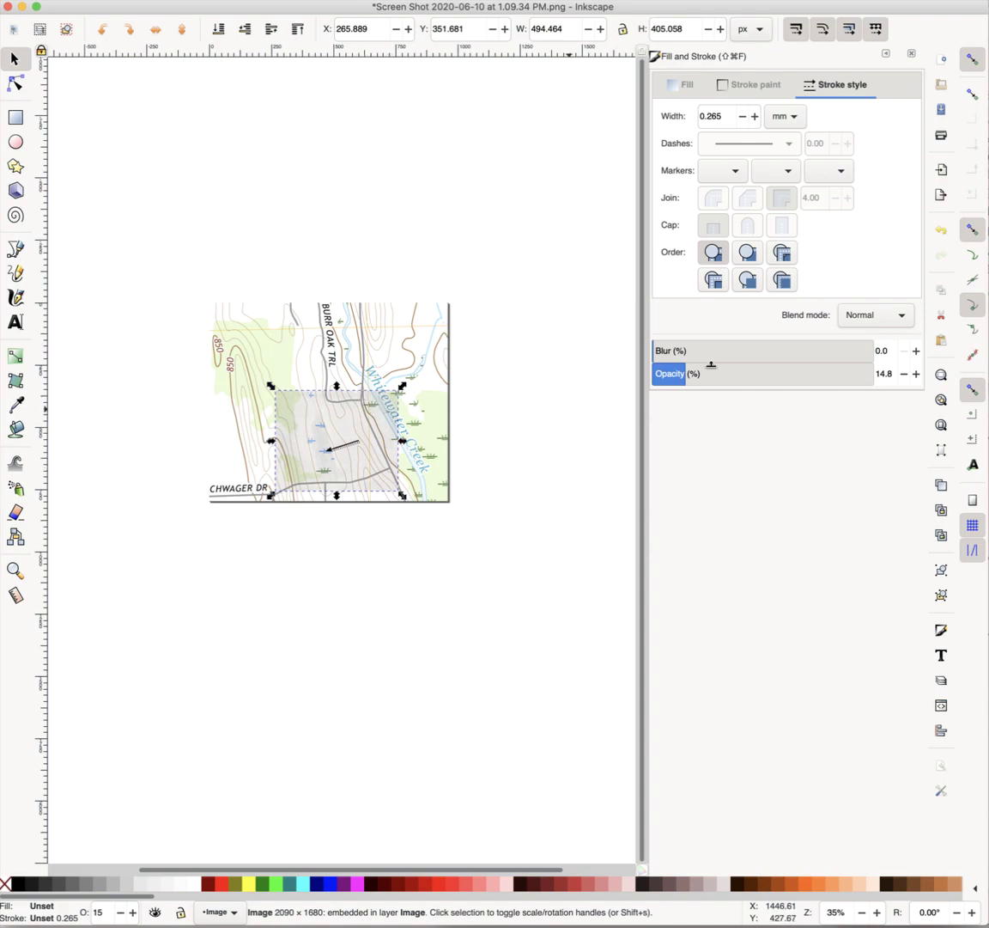
left_click(711, 368)
left_click(734, 369)
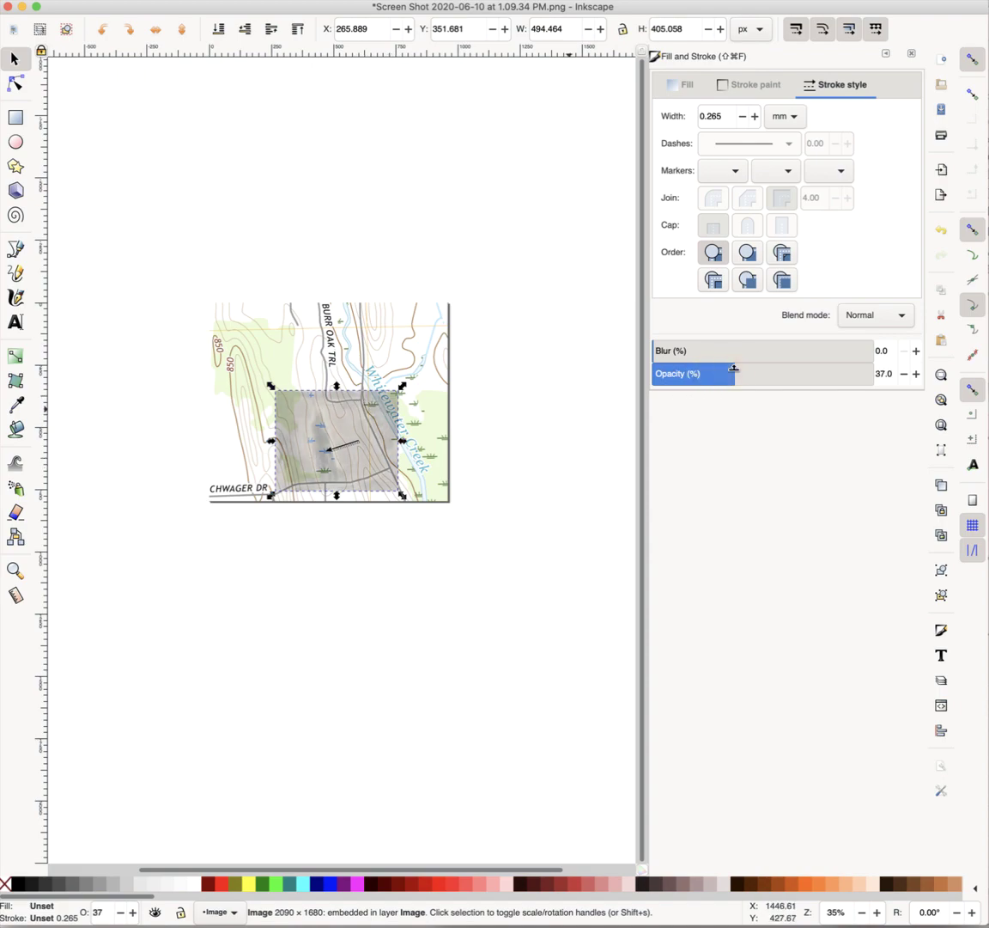
left_click(751, 367)
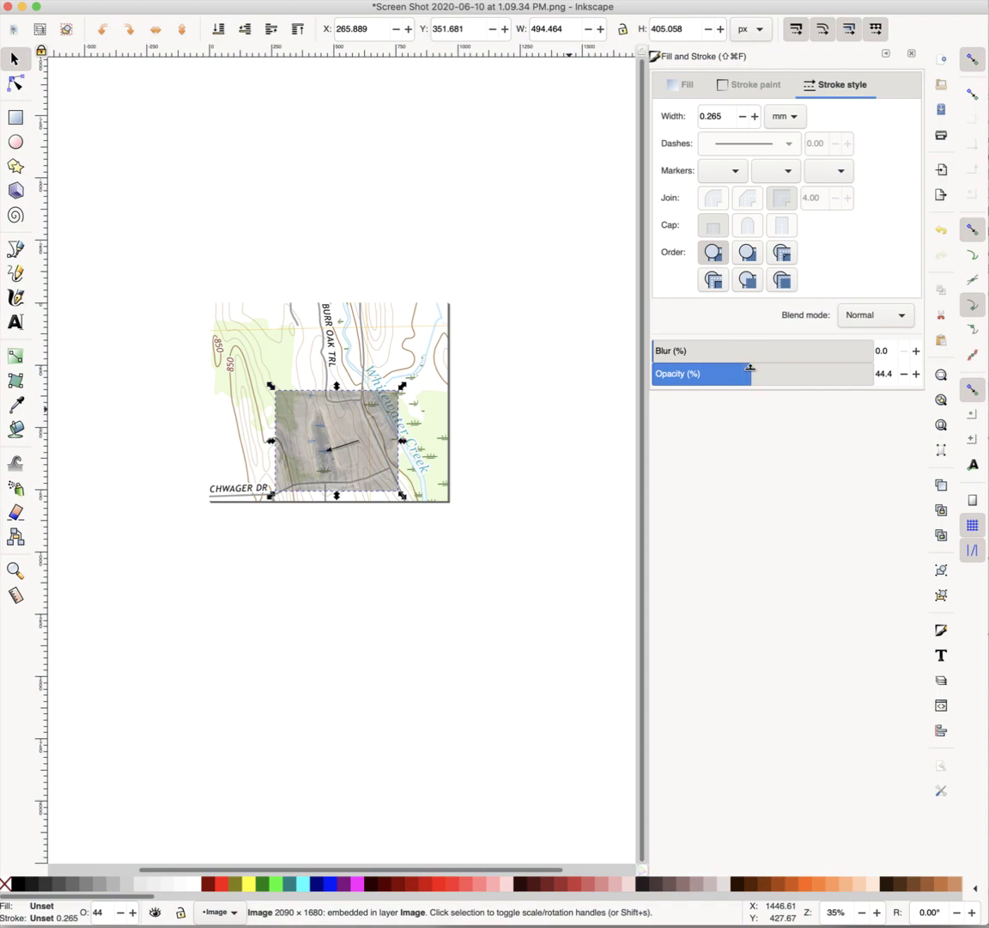
left_click(779, 368)
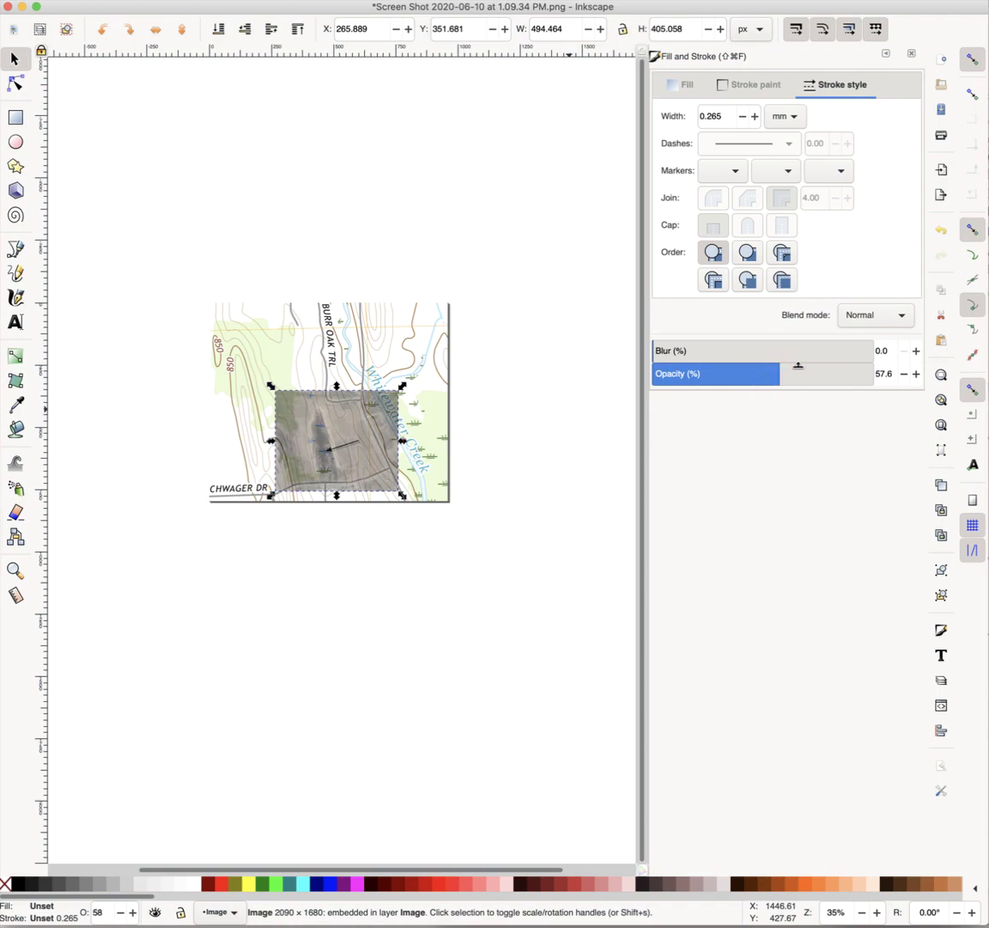
left_click(805, 368)
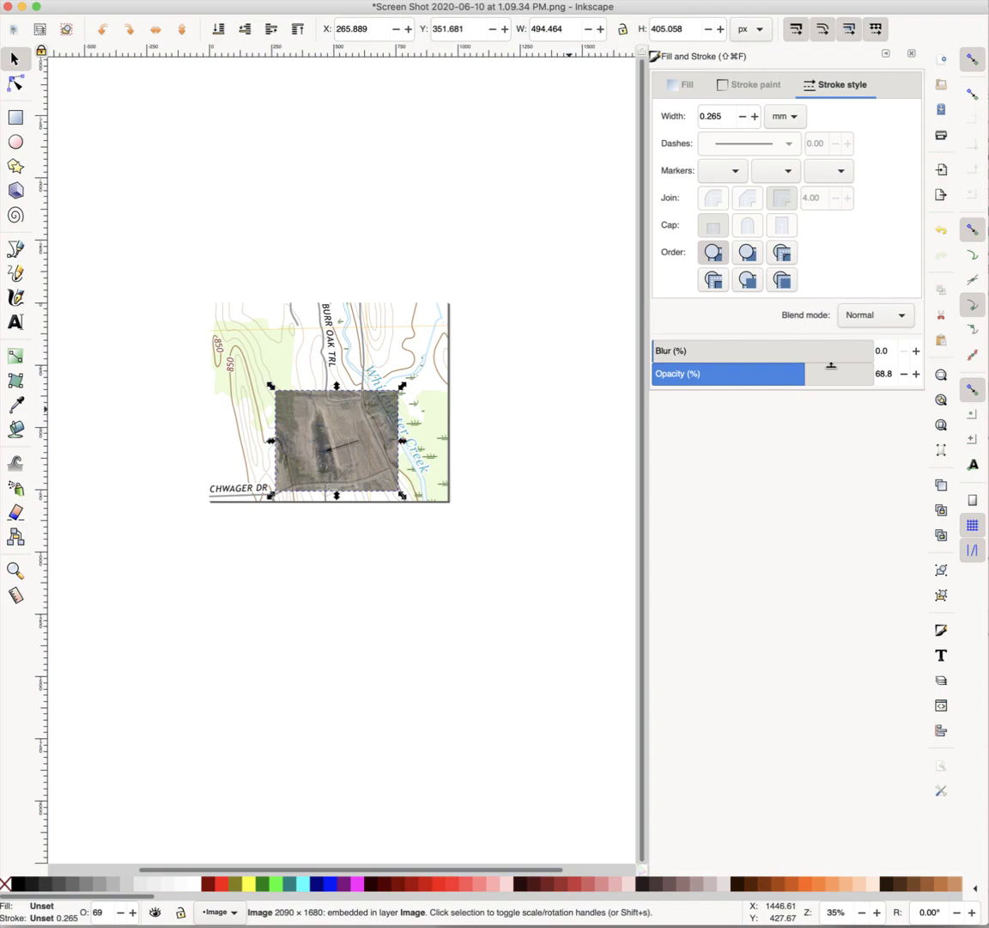
left_click(832, 367)
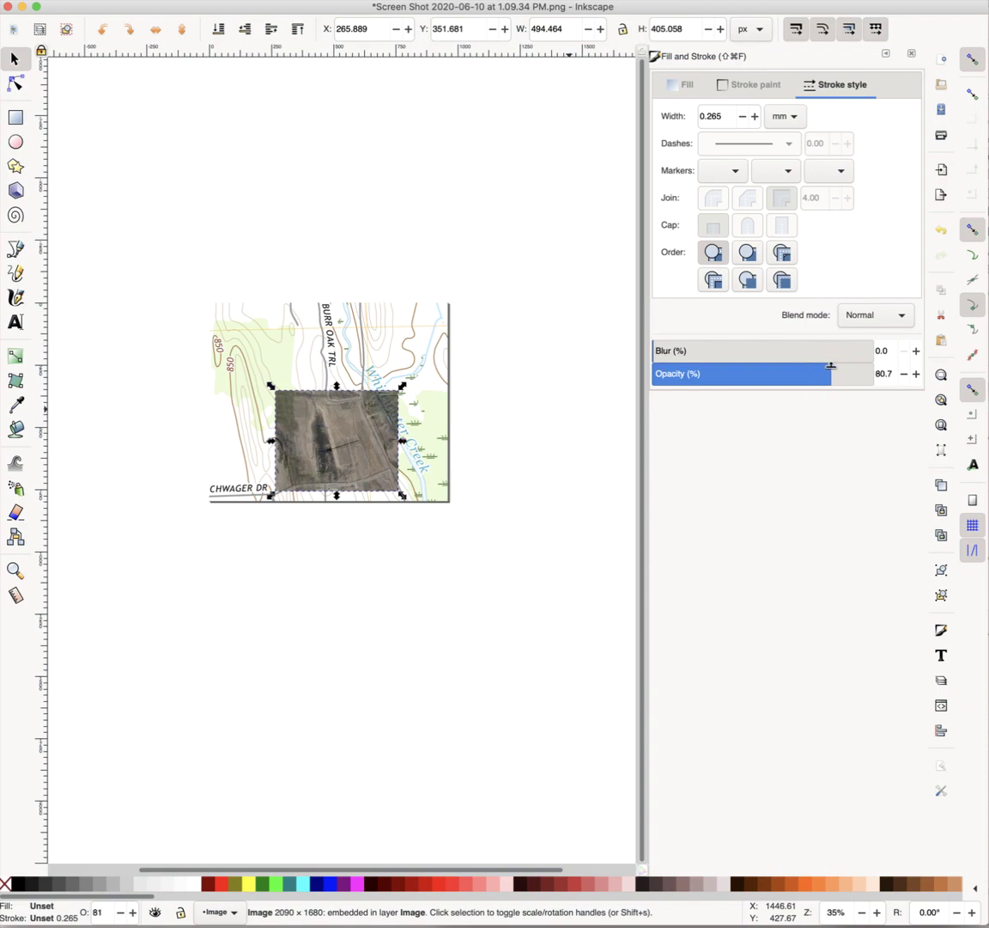
left_click(854, 369)
left_click(870, 370)
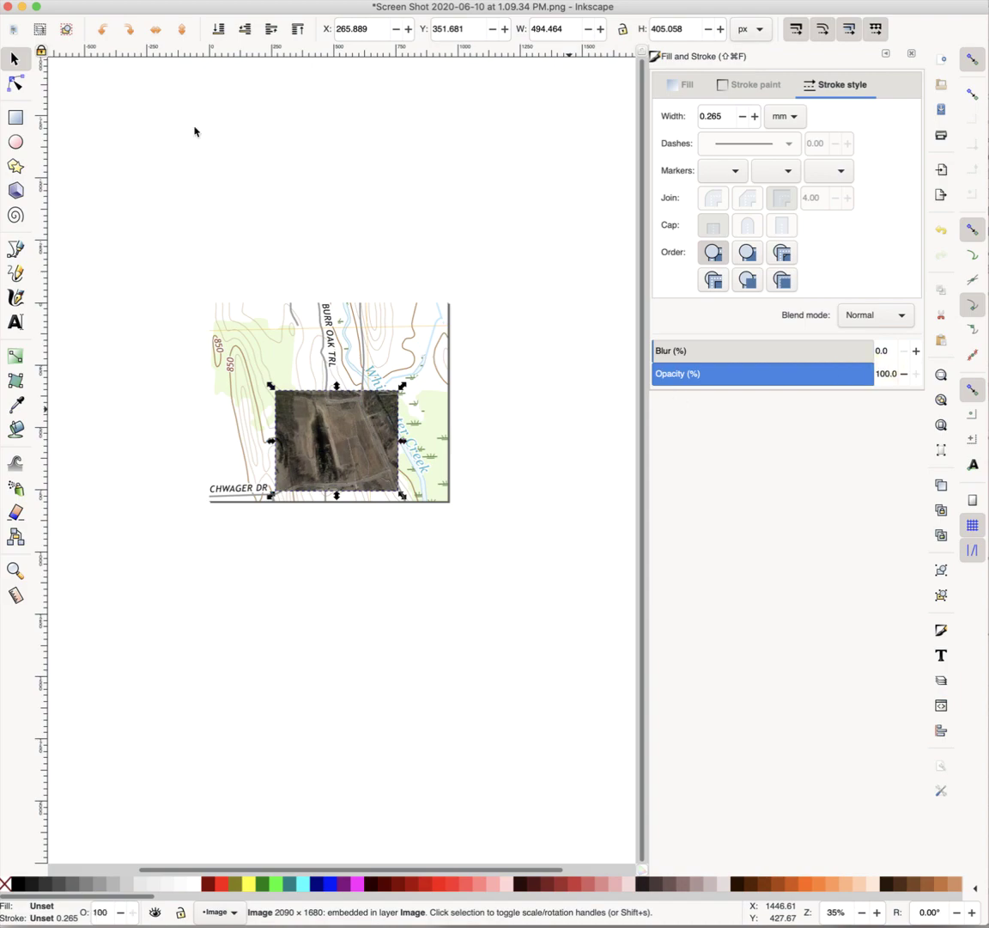
left_click(265, 258)
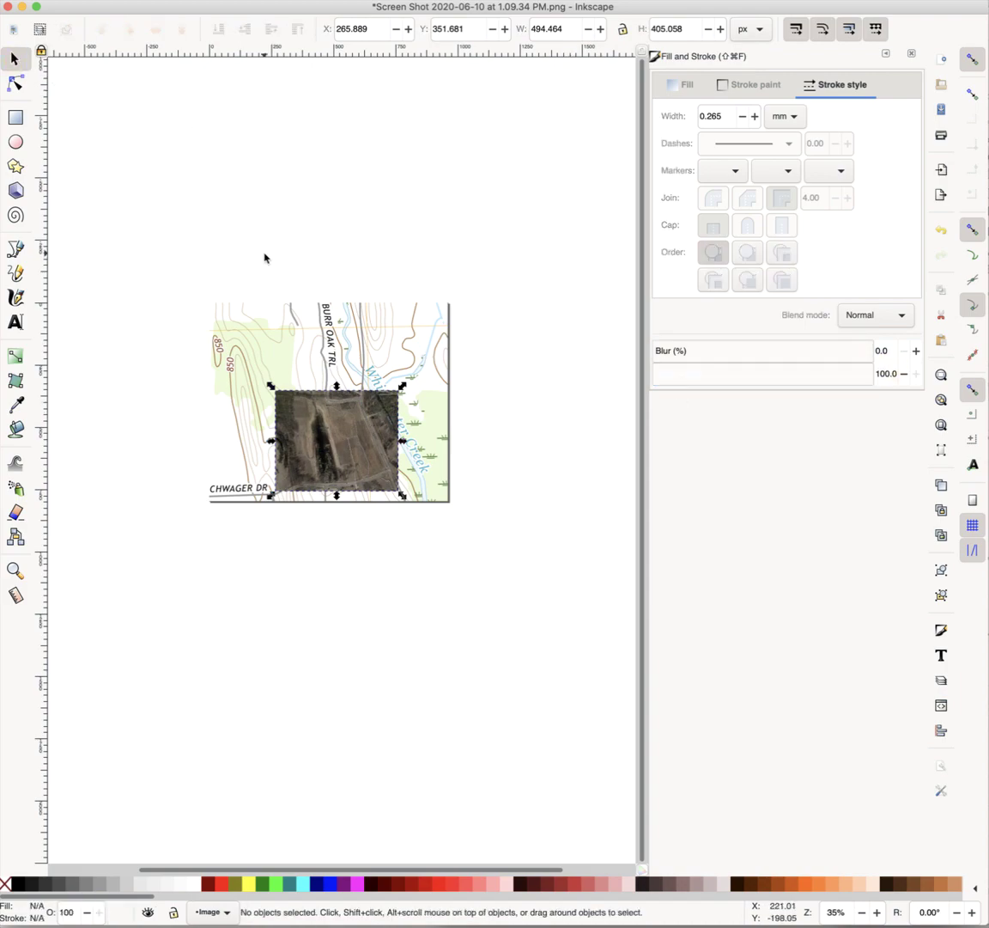
key("plus")
key("plus")
key("plus")
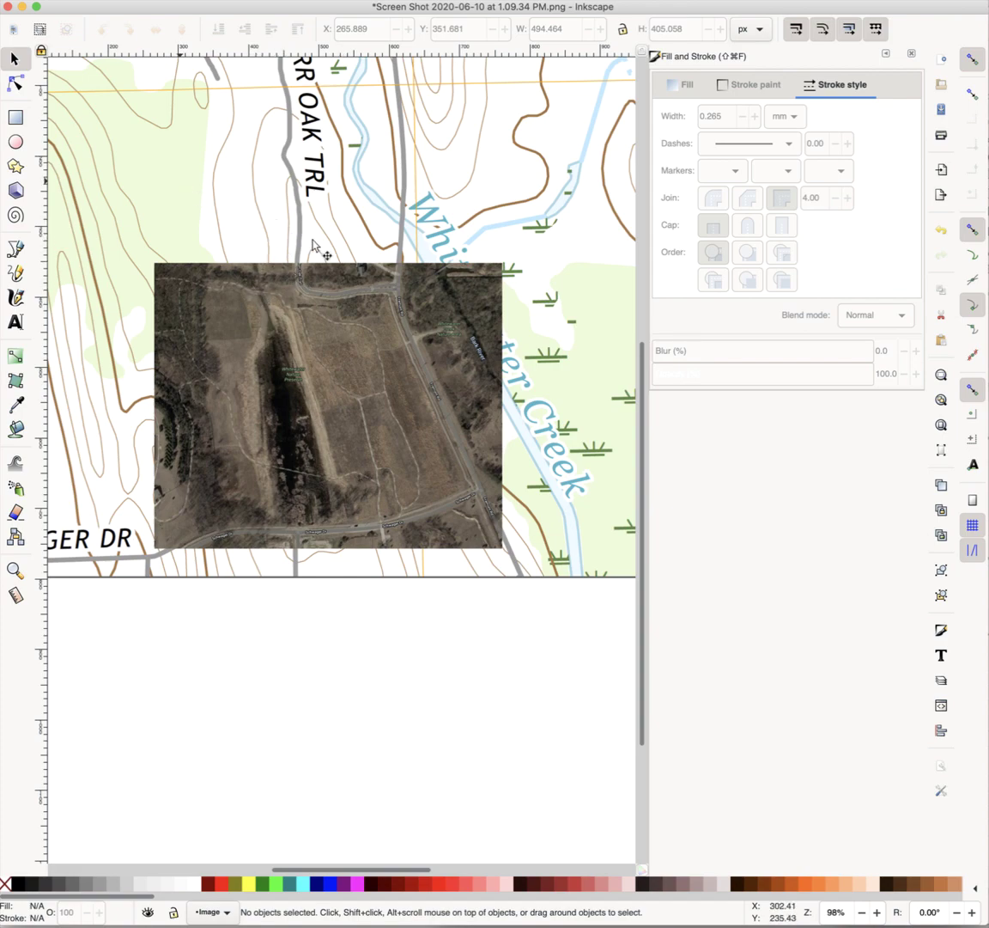
- Lower the aerial image in the stacking order so that it sits just beneath the group of black tick marks
key("plus")
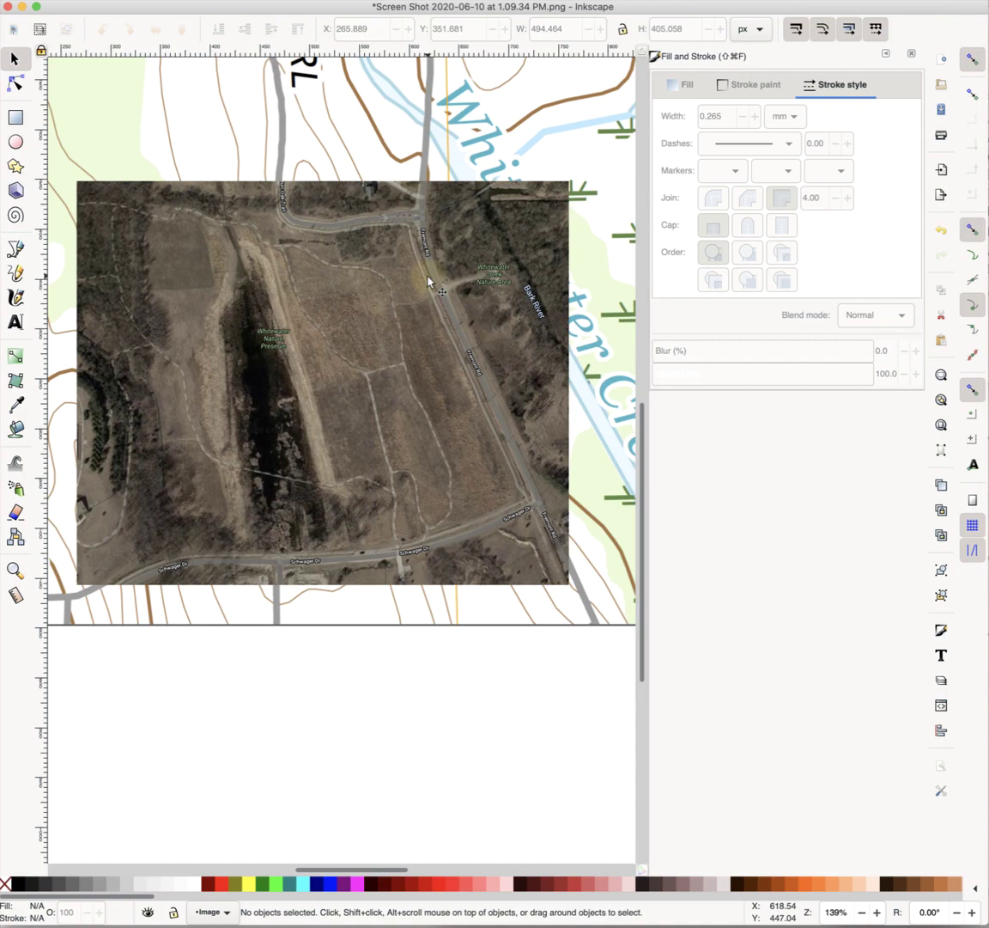
left_click(429, 280)
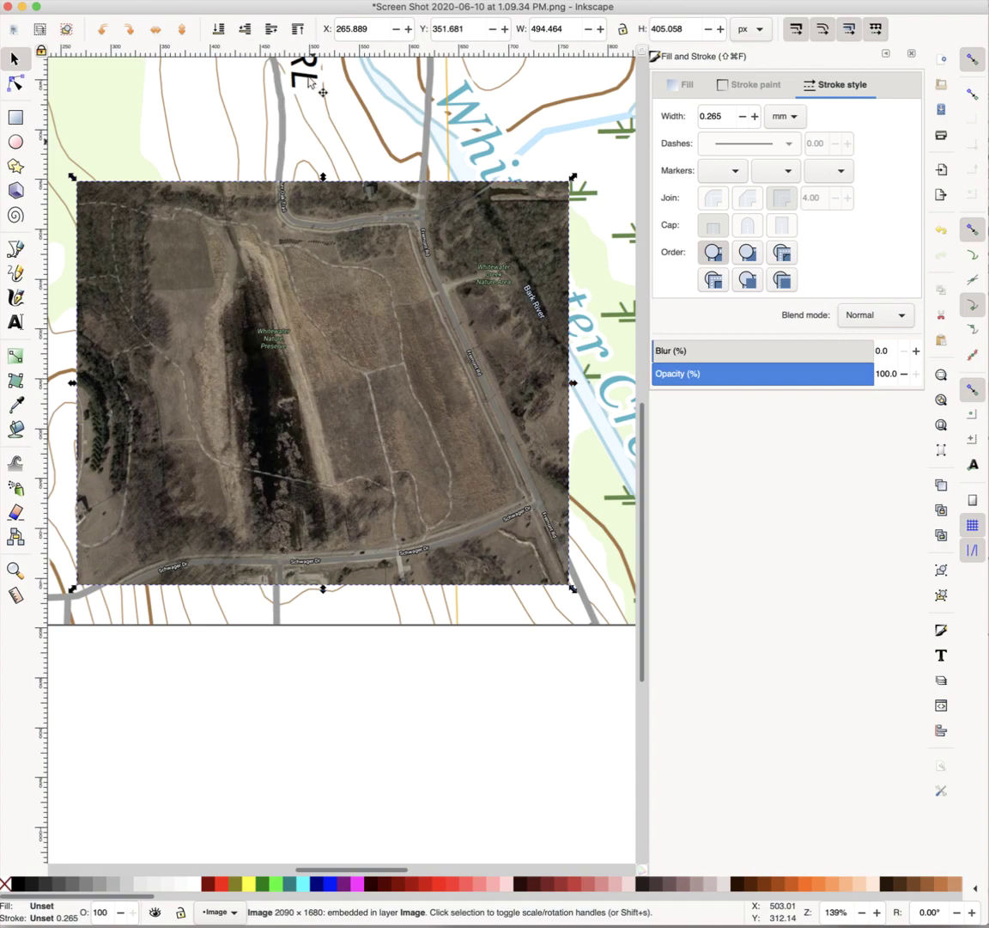
left_click(245, 31)
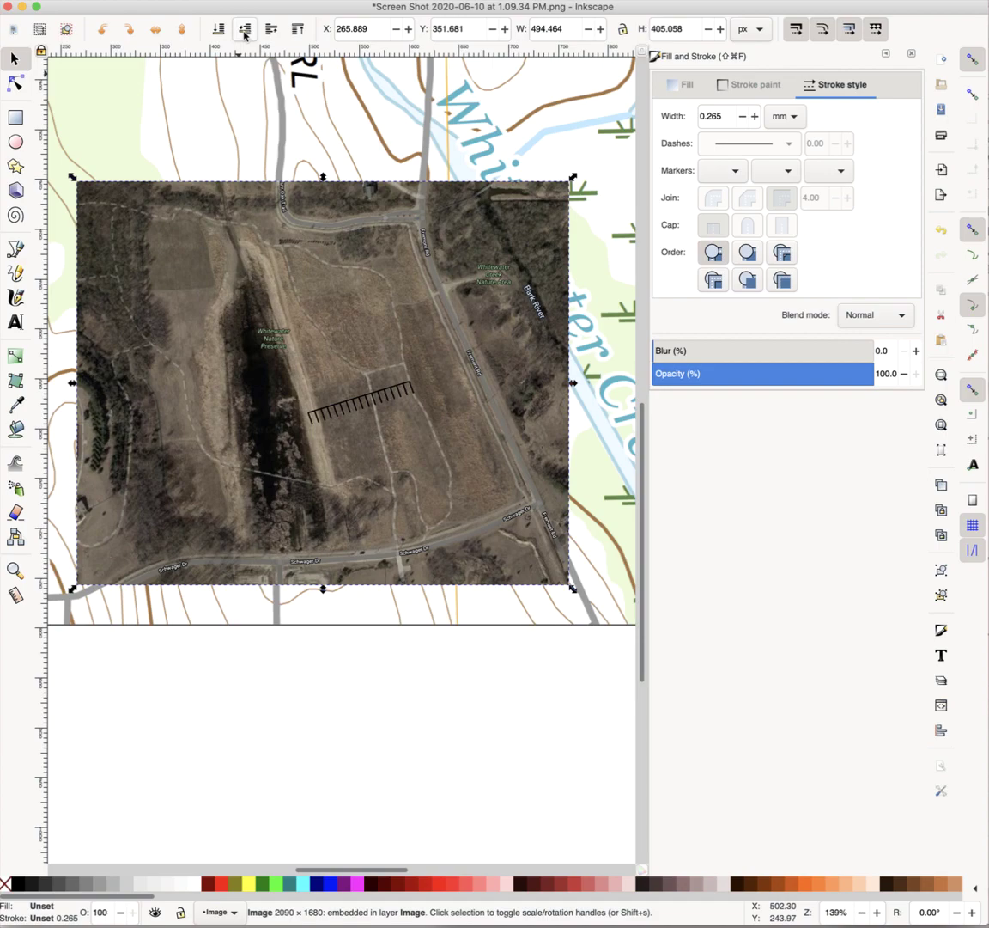
left_click(244, 33)
left_click(272, 30)
- Resize the tick-mark group to about 111 by 44 px at about X 486, Y 556 px to fit the aerial image, and deselect it
left_click(331, 421)
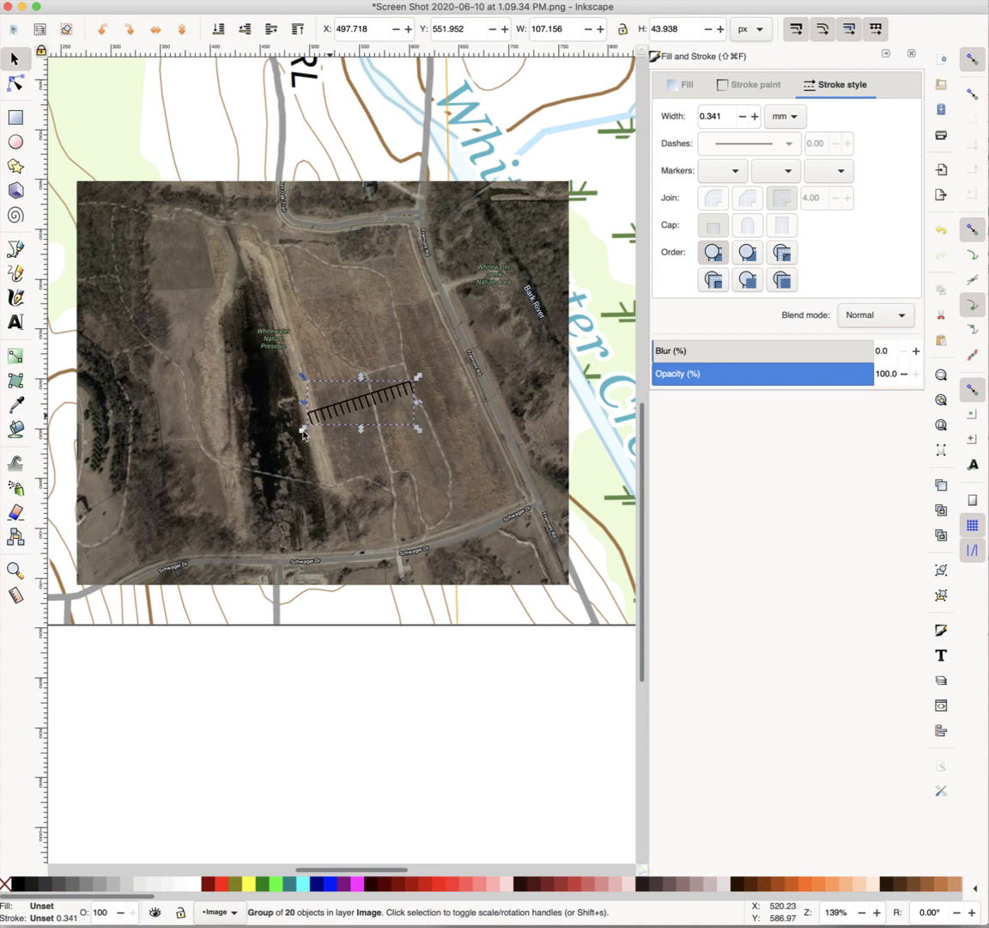
left_click_drag(304, 432, 292, 438)
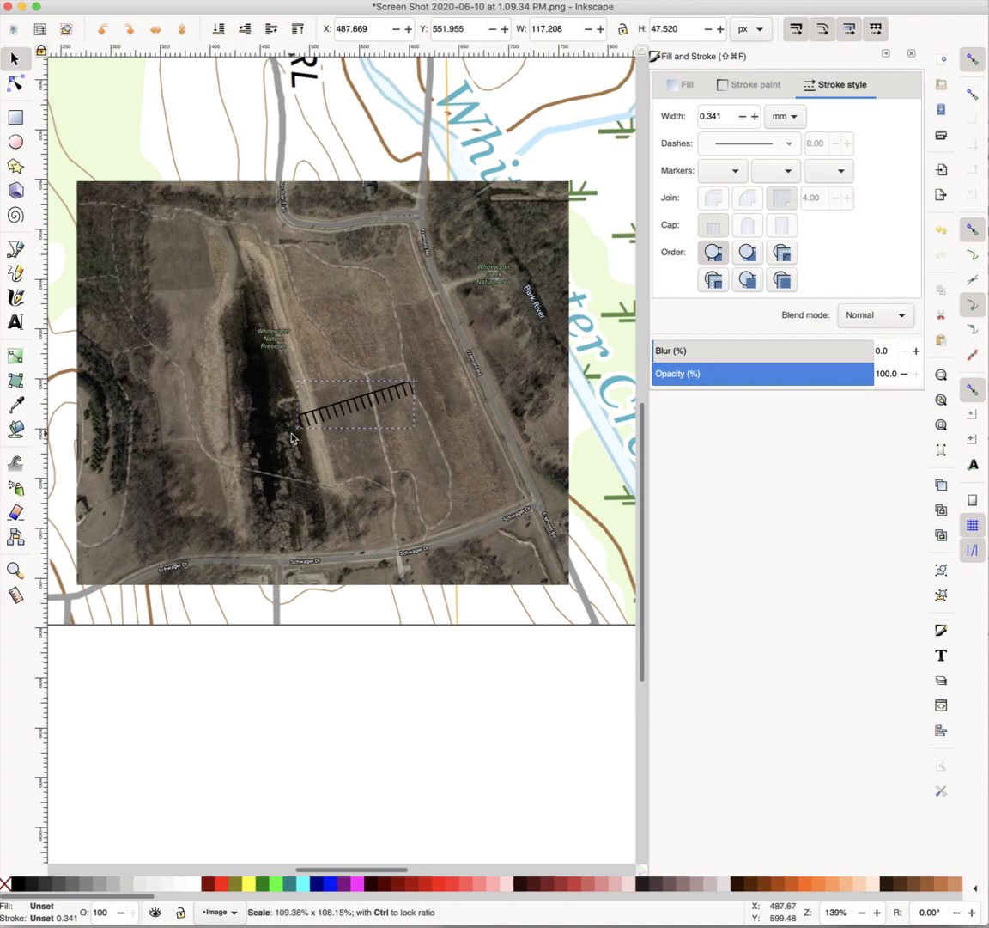
left_click_drag(292, 438, 288, 431)
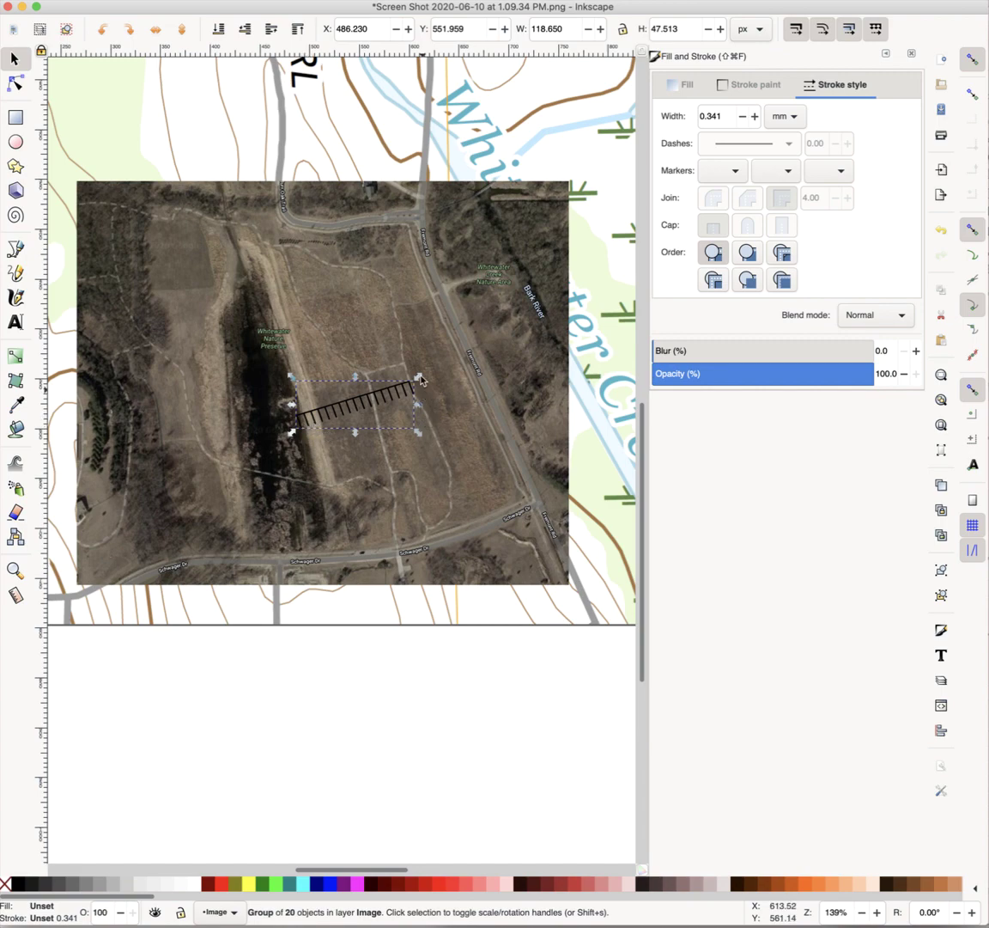
left_click_drag(419, 379, 412, 383)
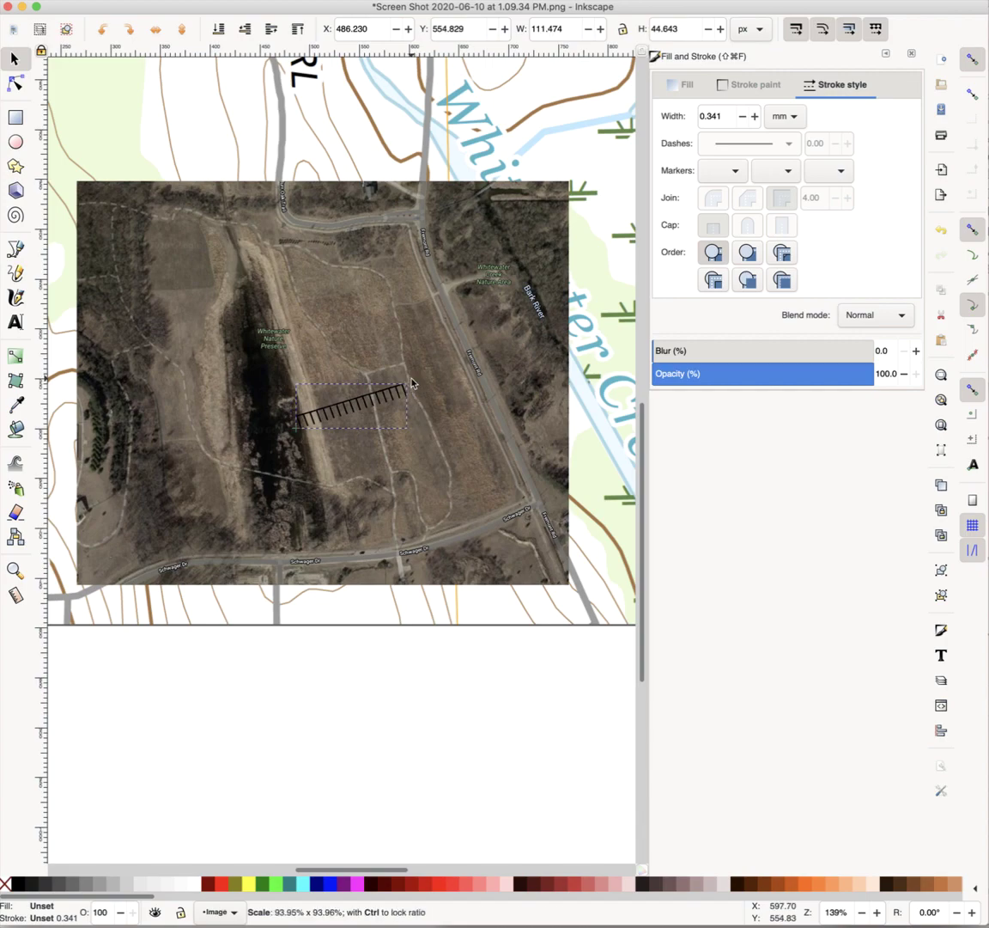
left_click_drag(412, 383, 411, 384)
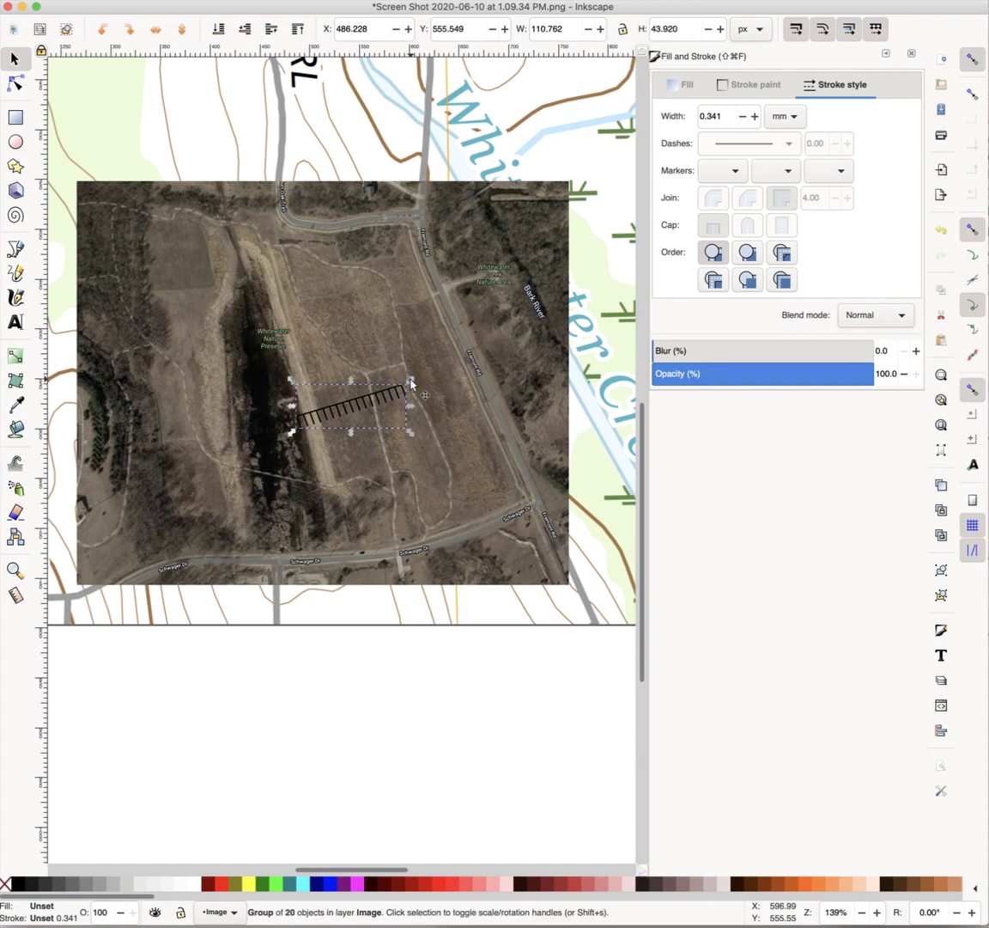
left_click(424, 743)
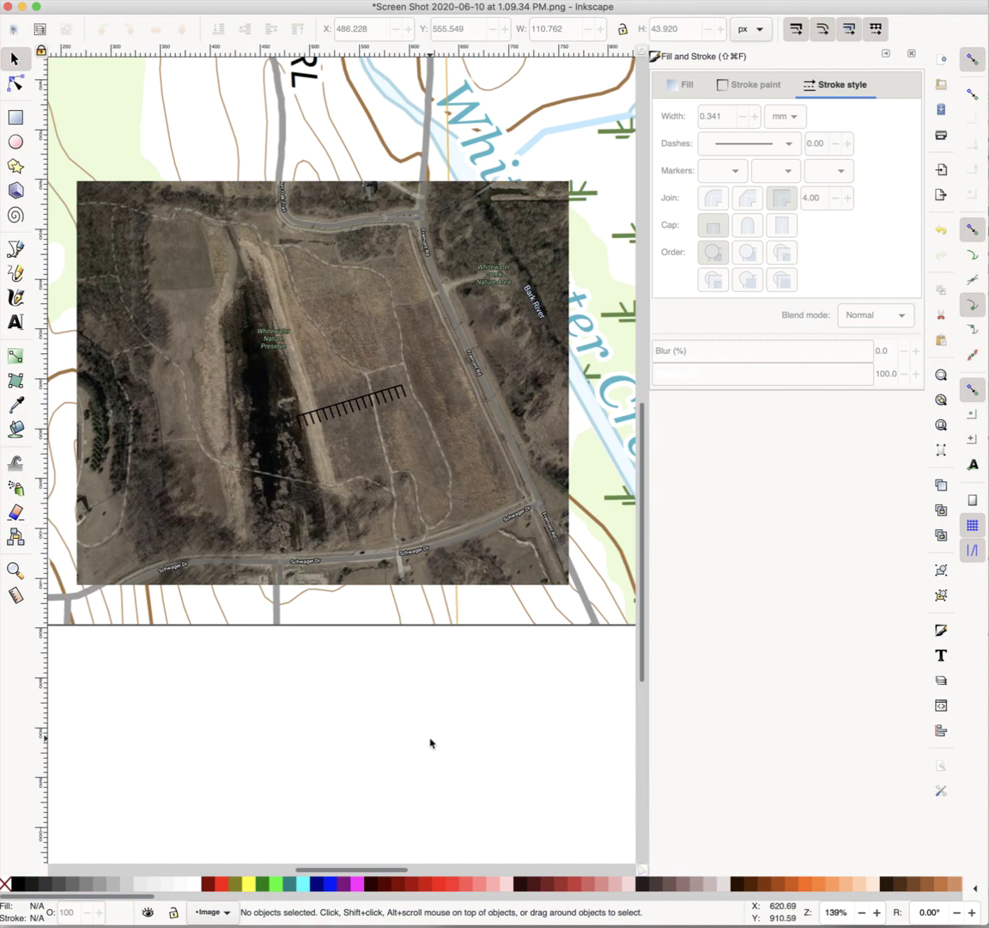